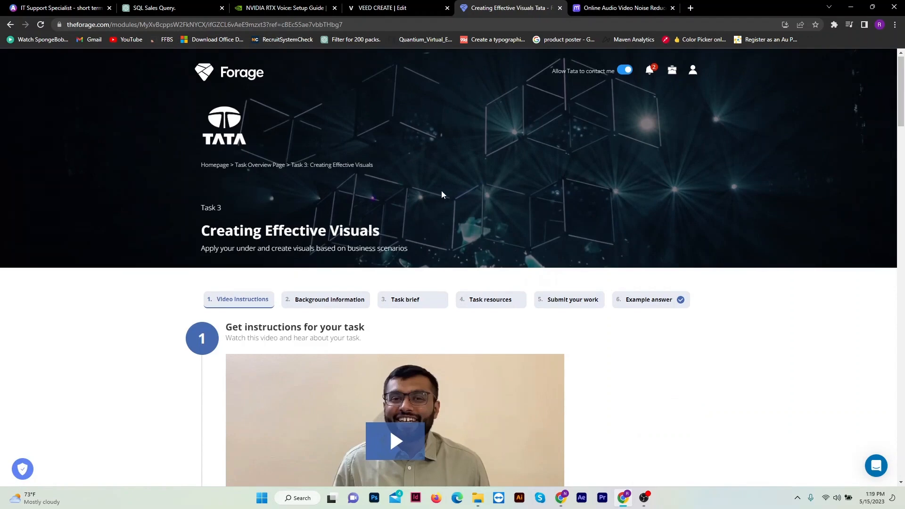
Read the Creating Effective Visuals task's background, data cleanup rules, four questions and resources, and open the Visuals Hints document.
scroll(441, 193, down, 2)
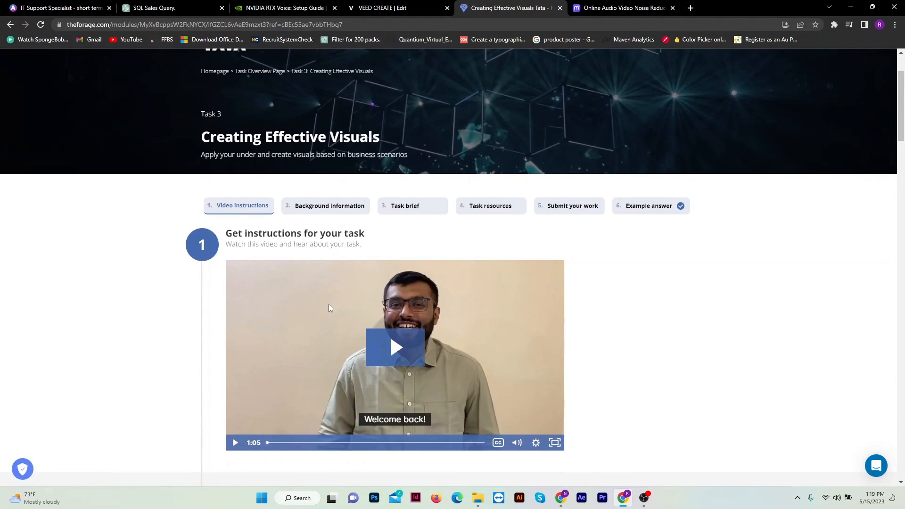
scroll(330, 309, down, 5)
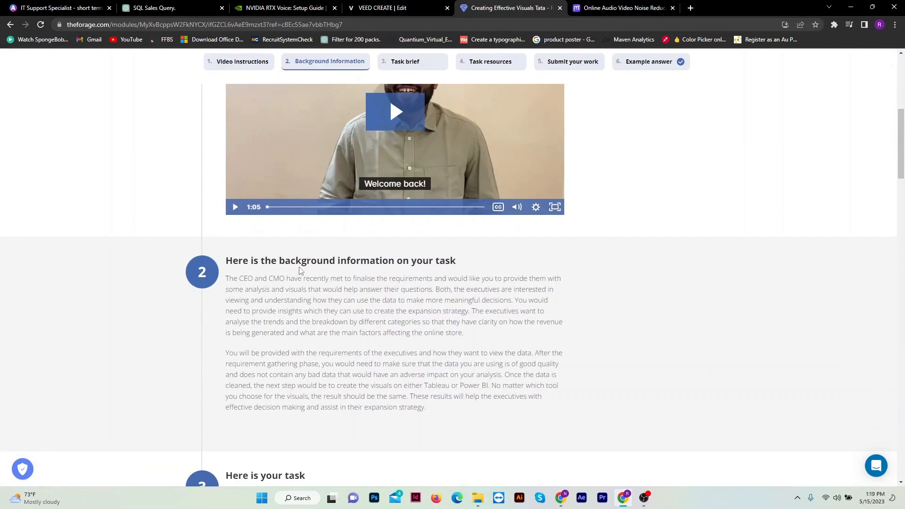
scroll(316, 274, down, 4)
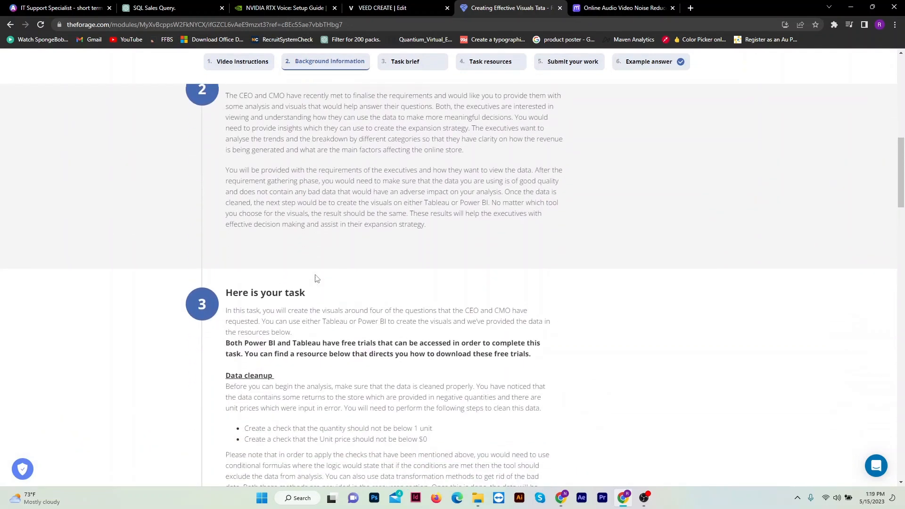
scroll(349, 201, down, 1)
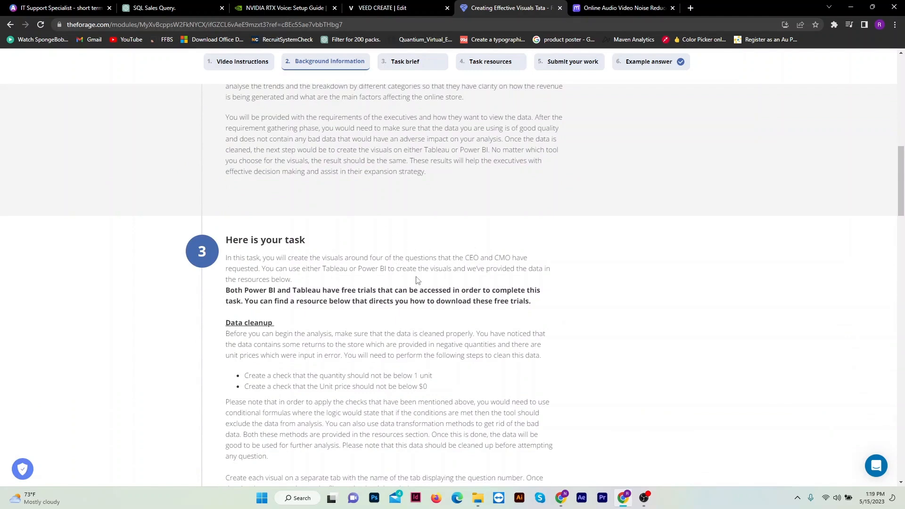
scroll(337, 284, down, 1)
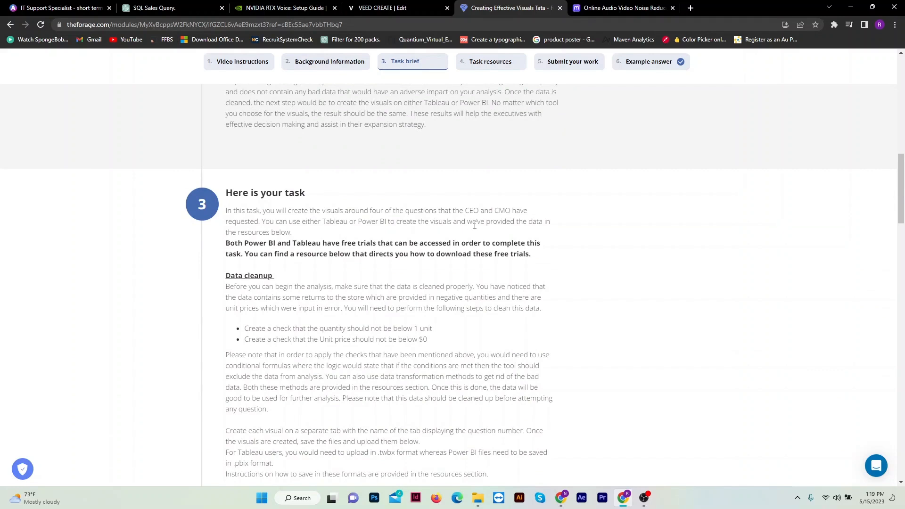
scroll(343, 207, down, 1)
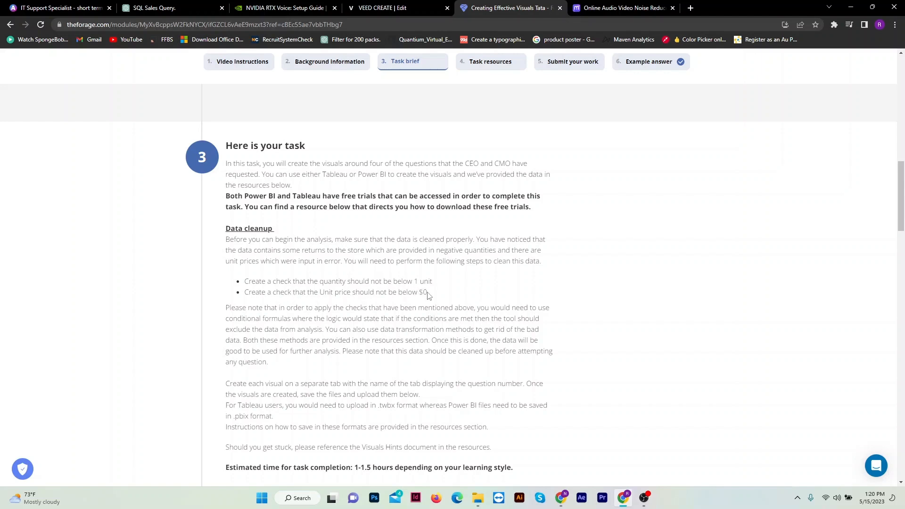
scroll(434, 296, down, 1)
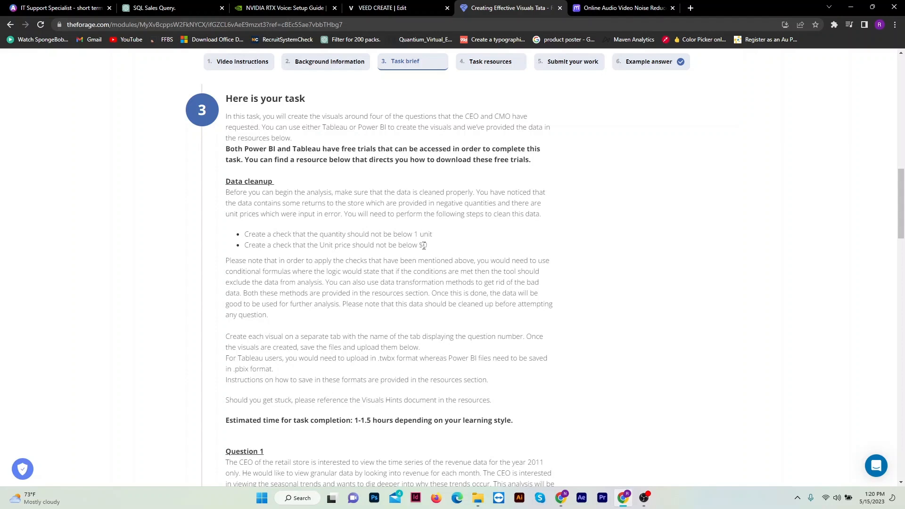
scroll(418, 262, down, 2)
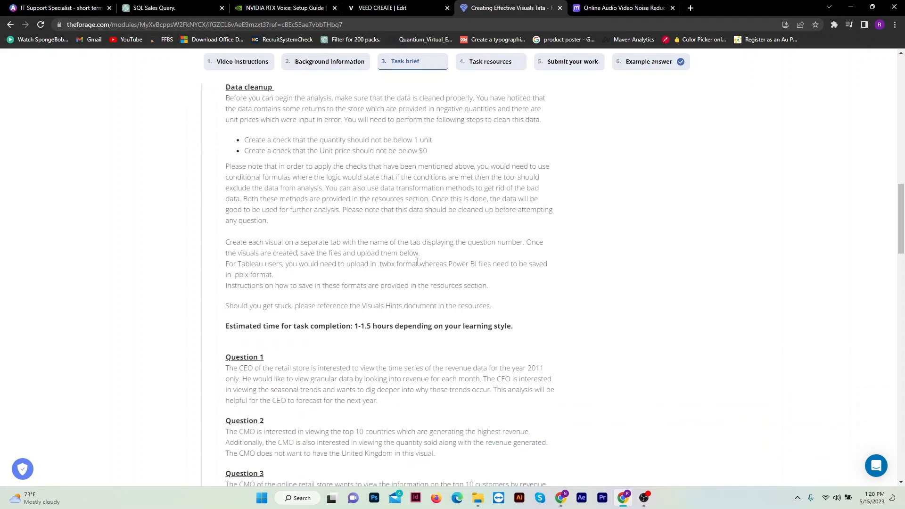
scroll(418, 260, down, 1)
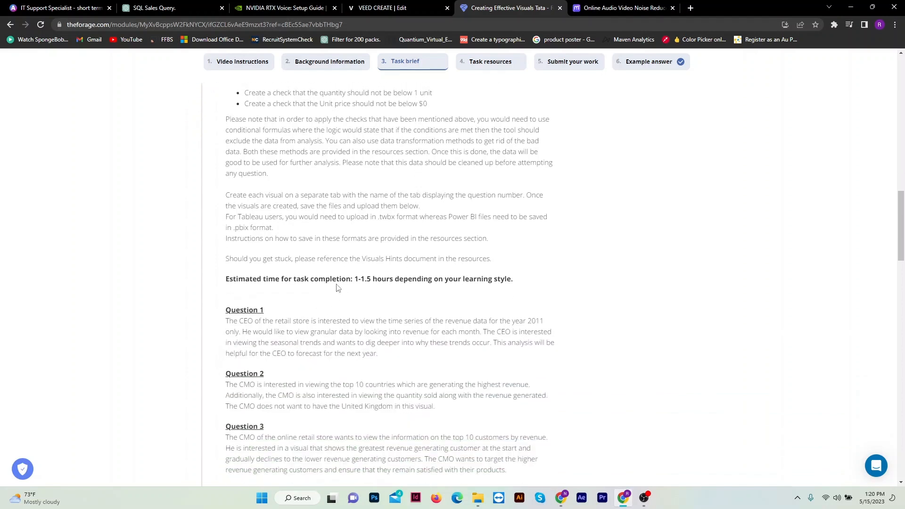
scroll(336, 286, down, 2)
scroll(336, 286, down, 7)
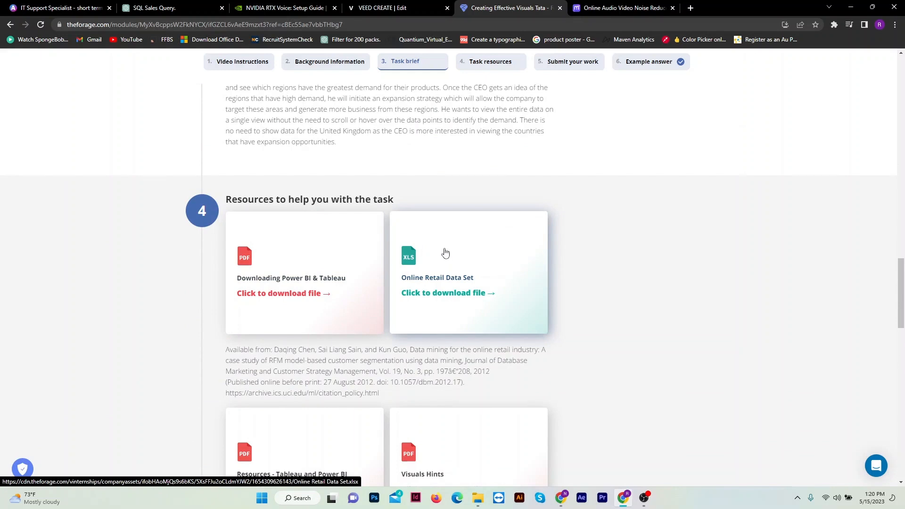
scroll(452, 264, down, 2)
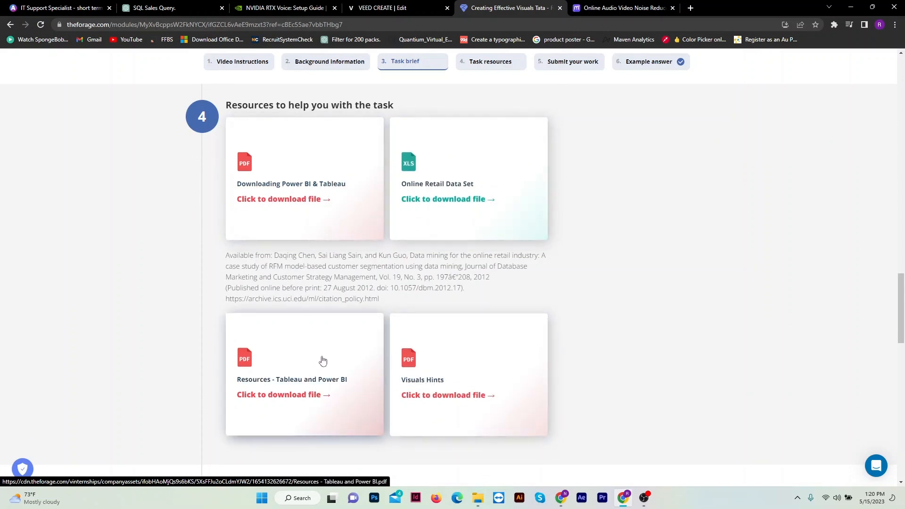
scroll(367, 303, down, 2)
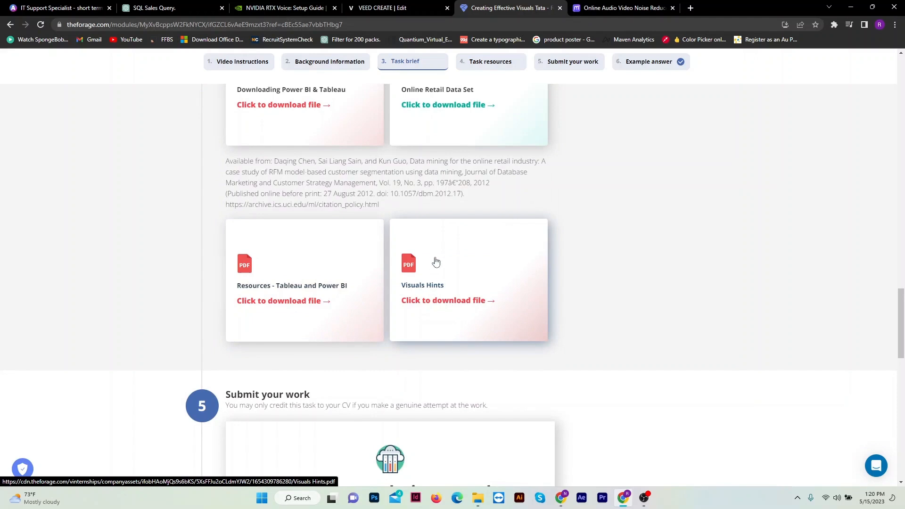
click(441, 301)
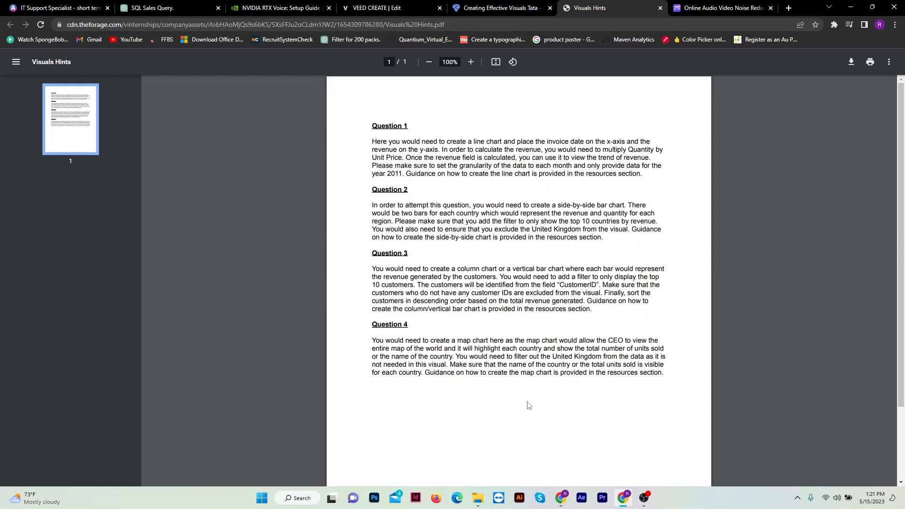
Switch to Tableau Public and start a new viz from the account's profile page.
click(562, 498)
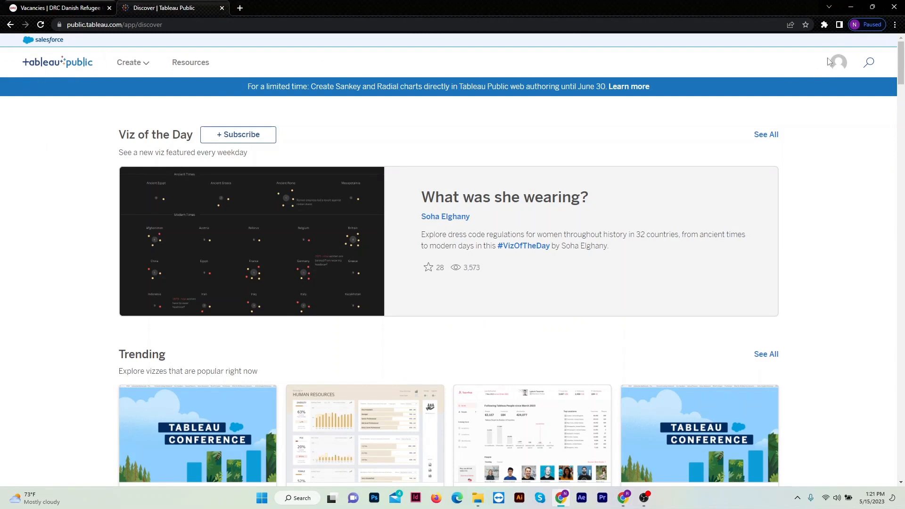
click(839, 65)
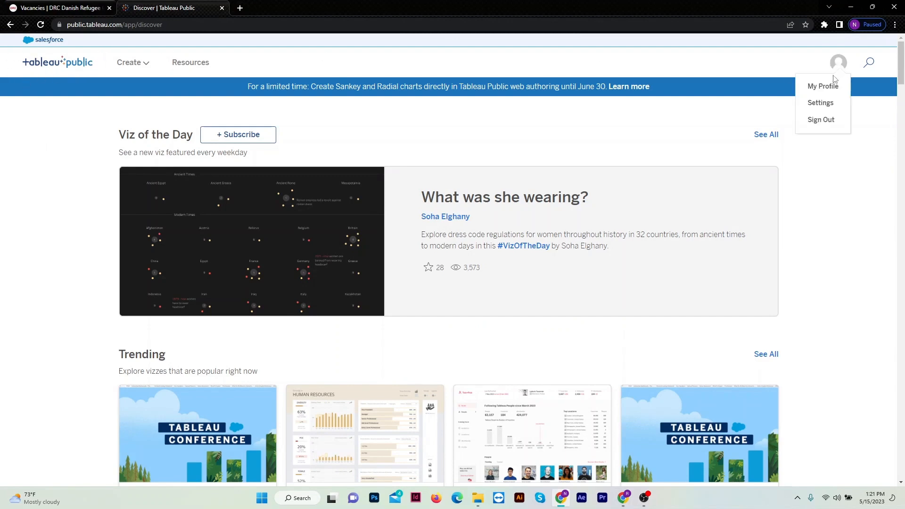
click(827, 82)
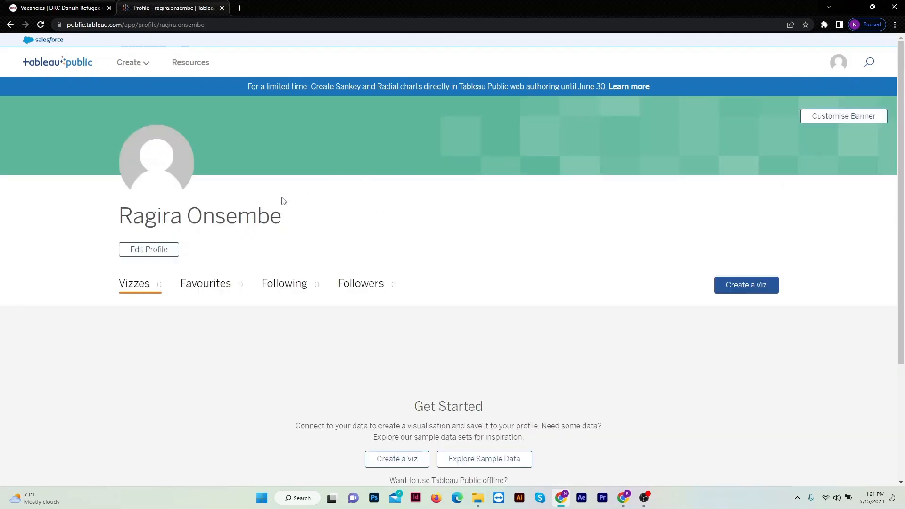
click(755, 291)
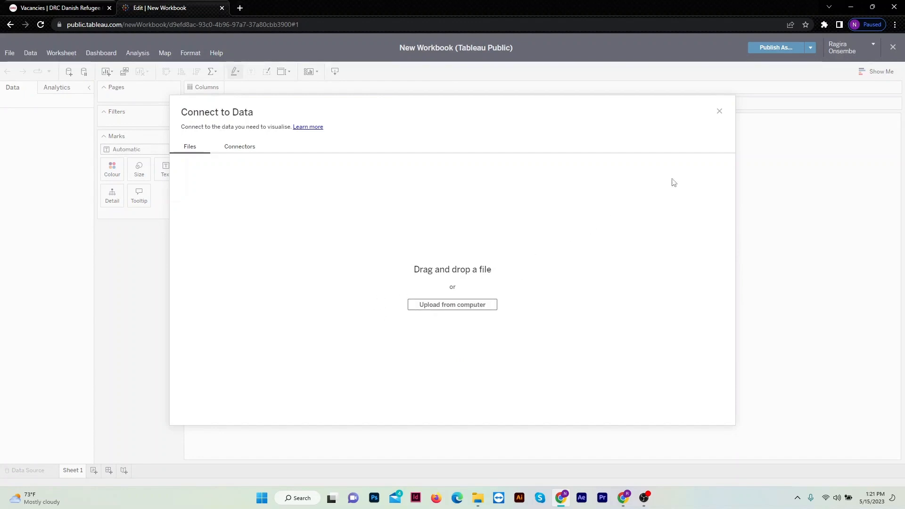
Upload the Online Retail Data Set workbook from the Data Visualisation Empowering Business with Effective Insights folder as the data source.
click(439, 305)
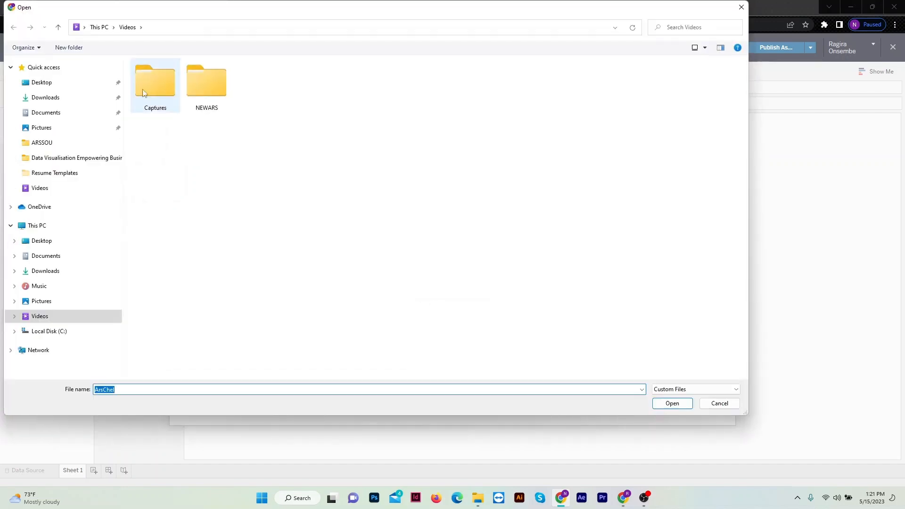
click(63, 158)
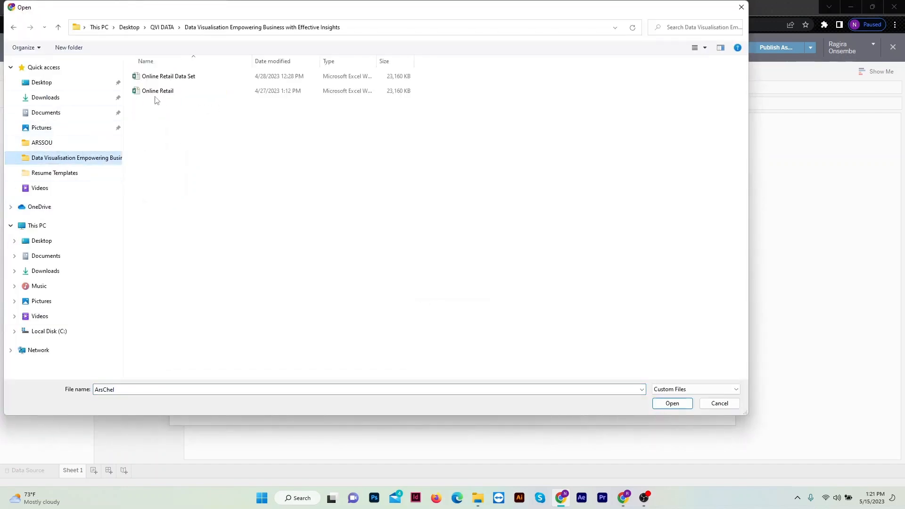
click(187, 78)
click(673, 403)
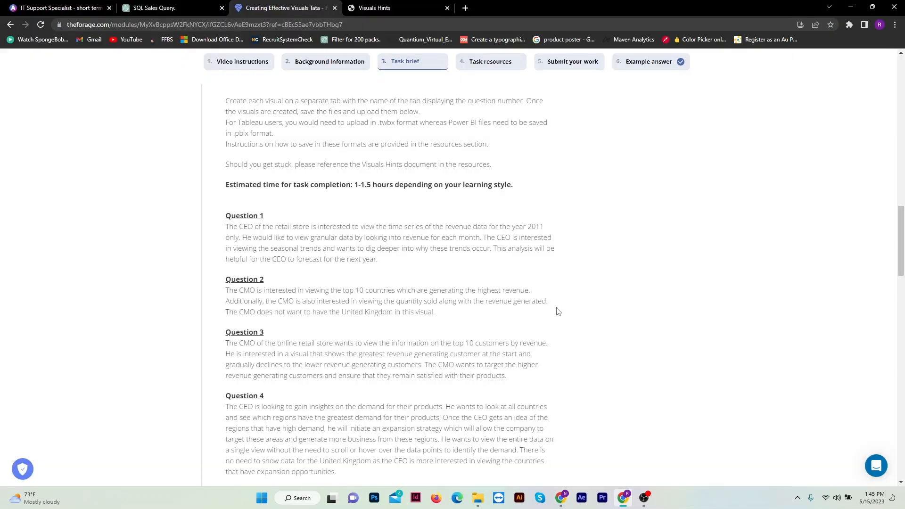
Switch back to the Tableau Public workbook and create a calculated field named Revenue with the formula [Unit Price] * [Quantity].
click(562, 499)
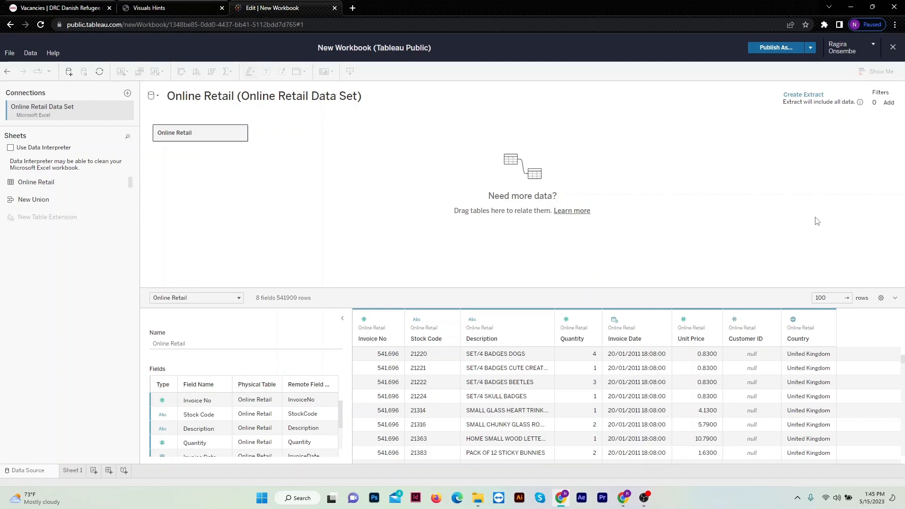
click(713, 325)
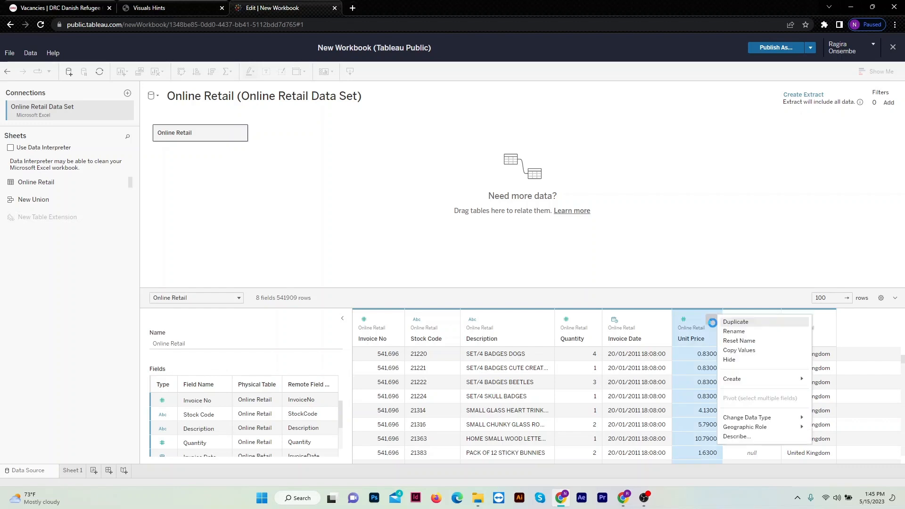
mouse_move(755, 379)
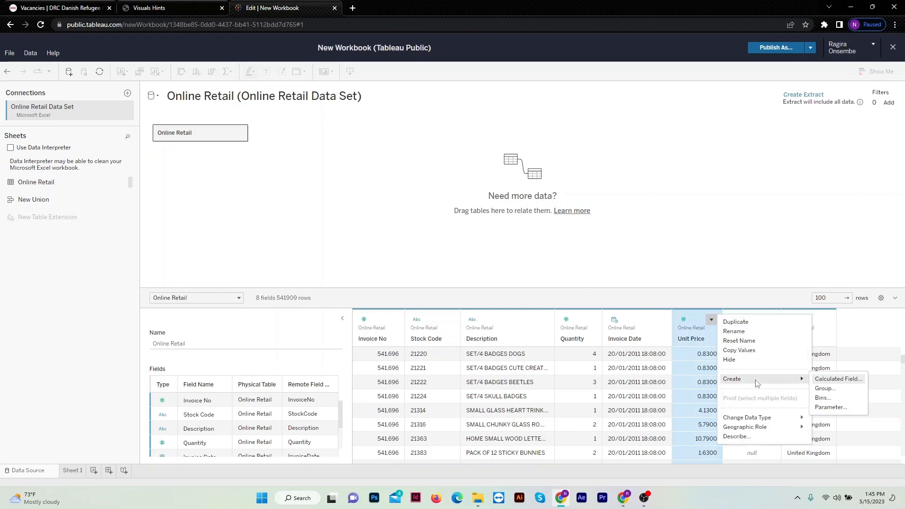
click(824, 379)
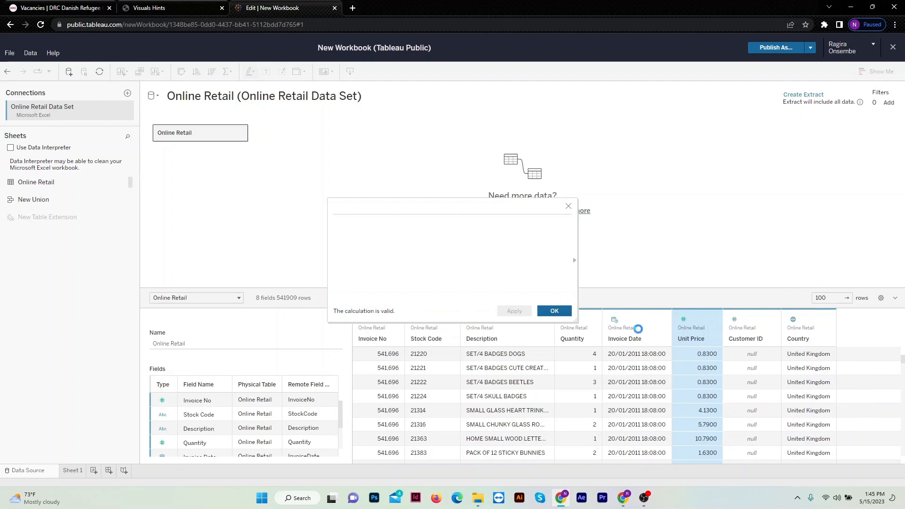
click(395, 207)
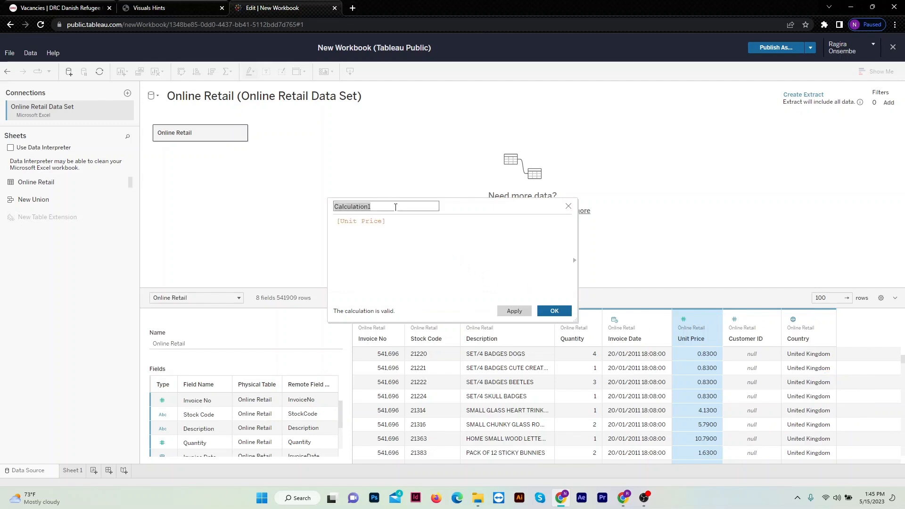
text(Revenue)
click(396, 225)
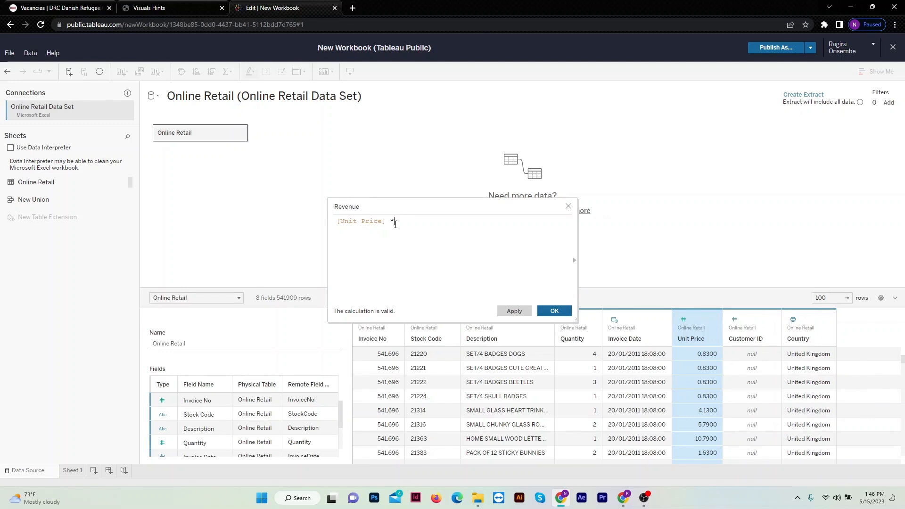
text([Quant)
click(471, 233)
click(546, 313)
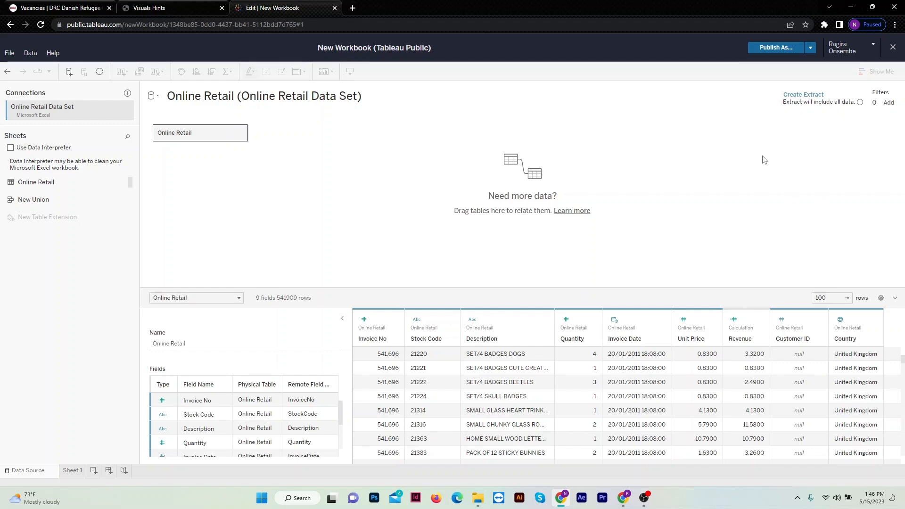
Add a data source filter on Quantity that keeps values of at least 1.
click(888, 103)
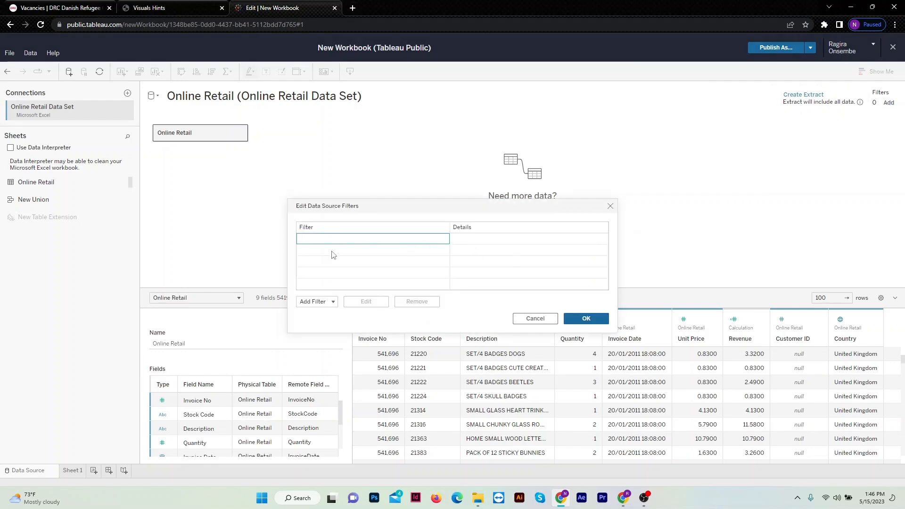
click(316, 302)
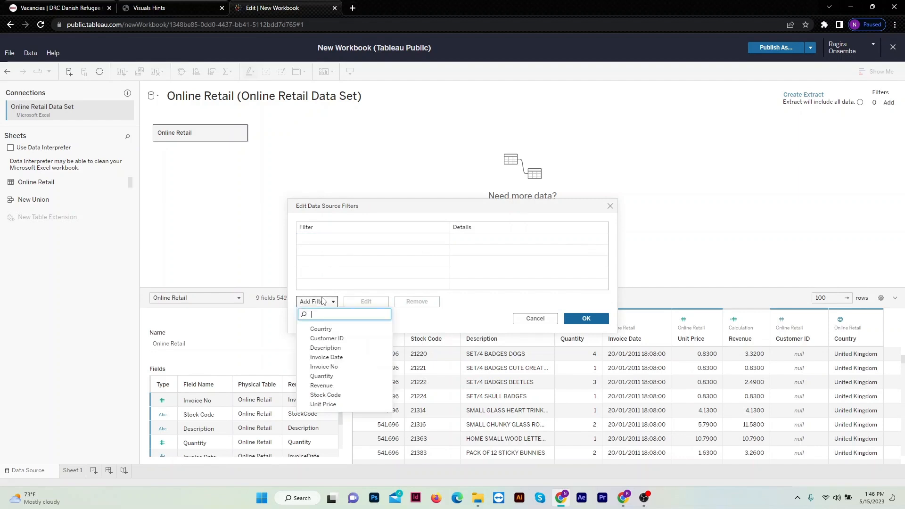
click(333, 377)
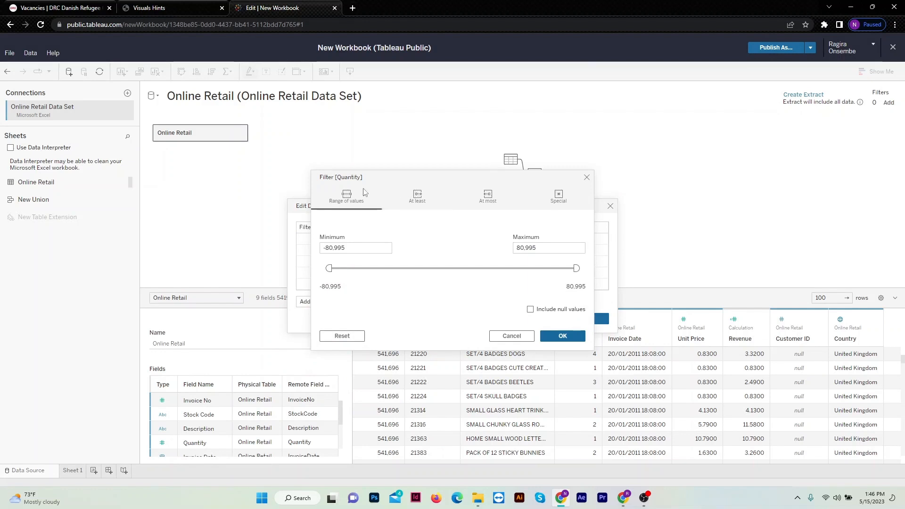
click(424, 196)
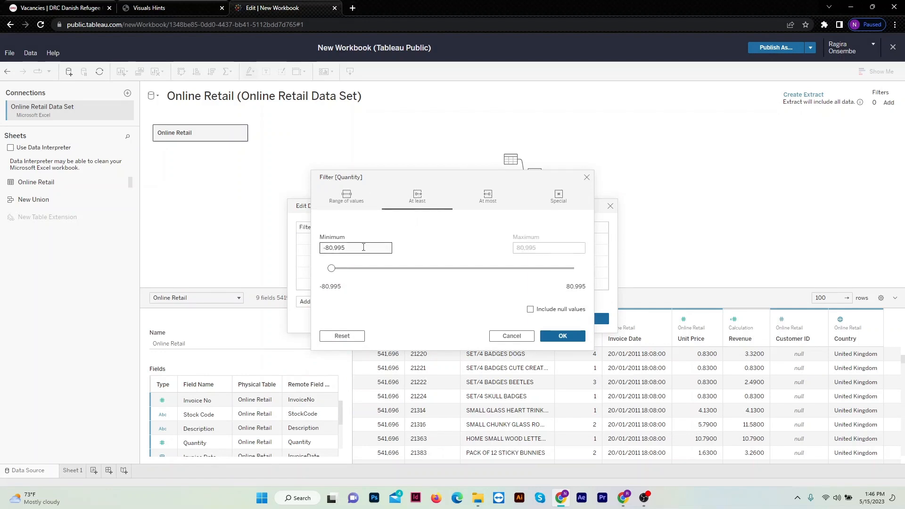
drag(363, 248, 322, 249)
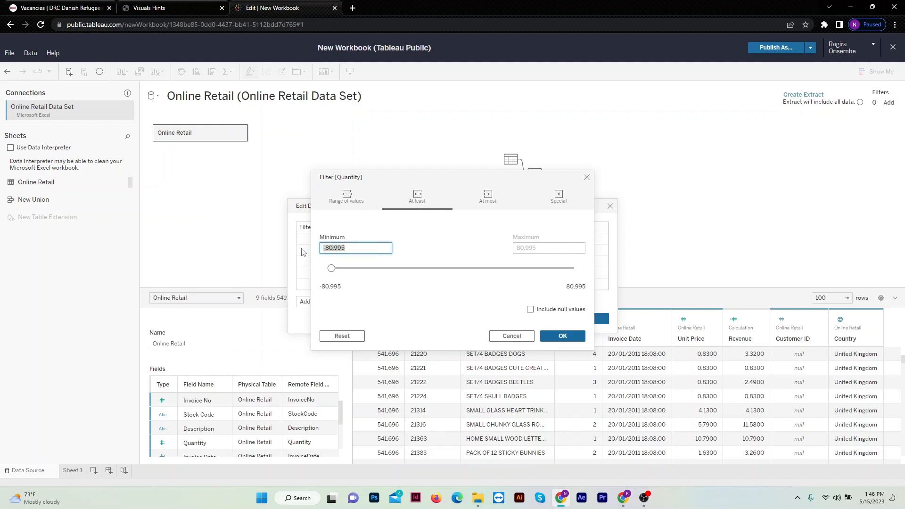
text(1)
click(549, 336)
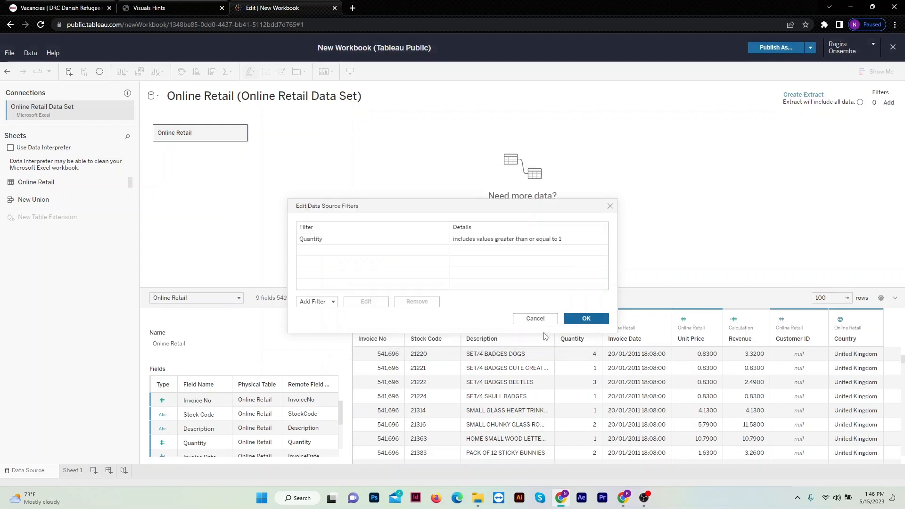
Add a second data source filter on Unit Price that keeps values of at least 0.00001, and apply the filters.
click(325, 303)
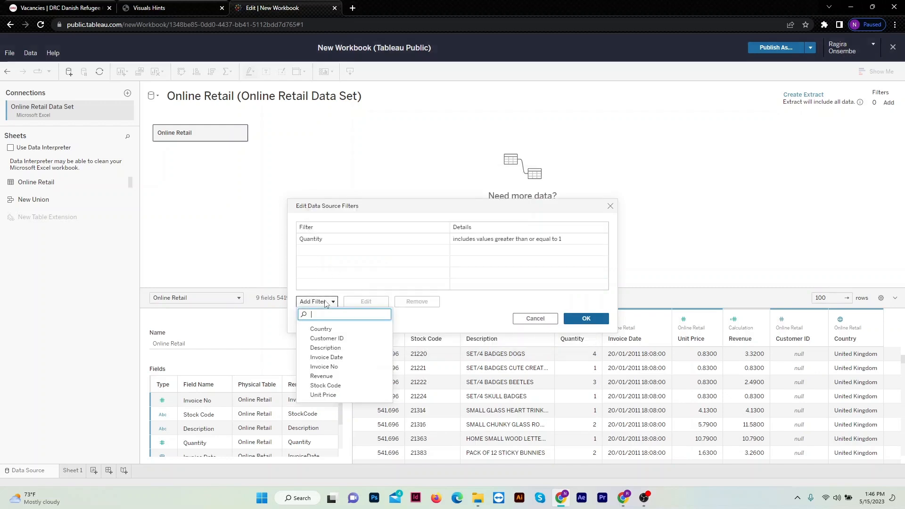
click(331, 394)
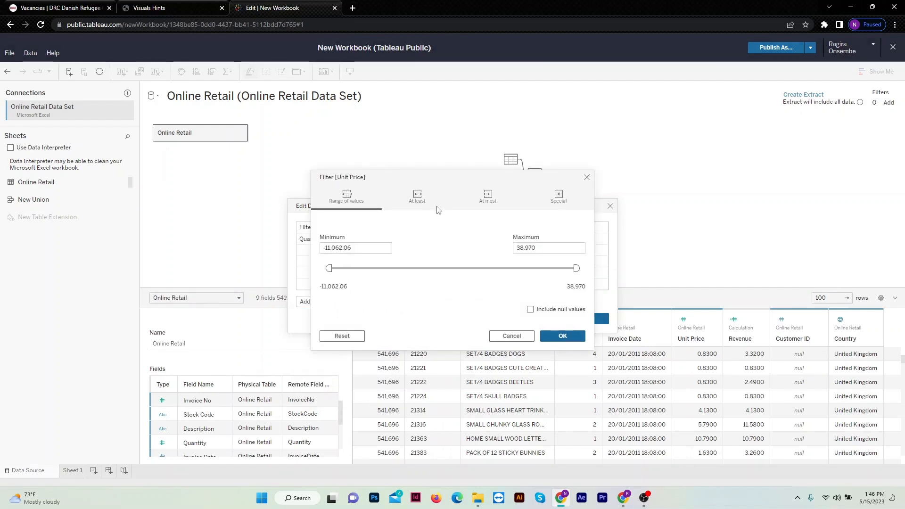
click(417, 197)
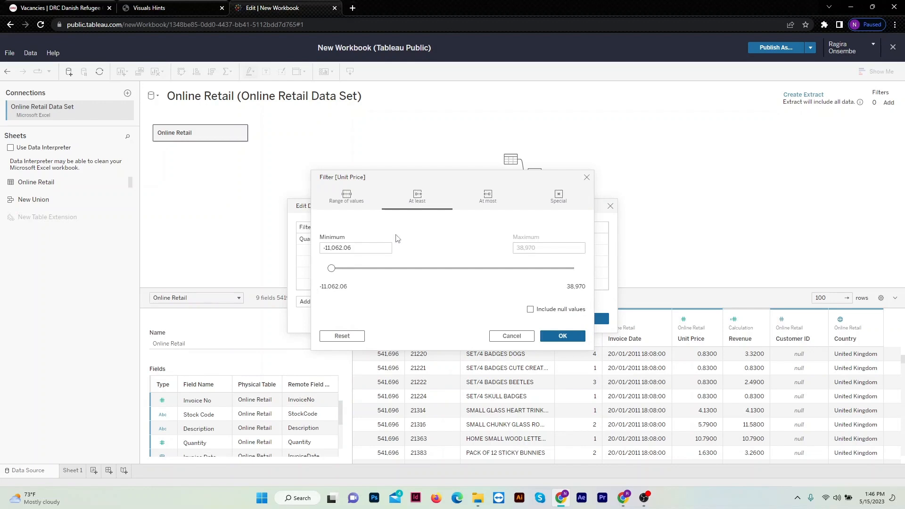
click(374, 250)
double_click(375, 250)
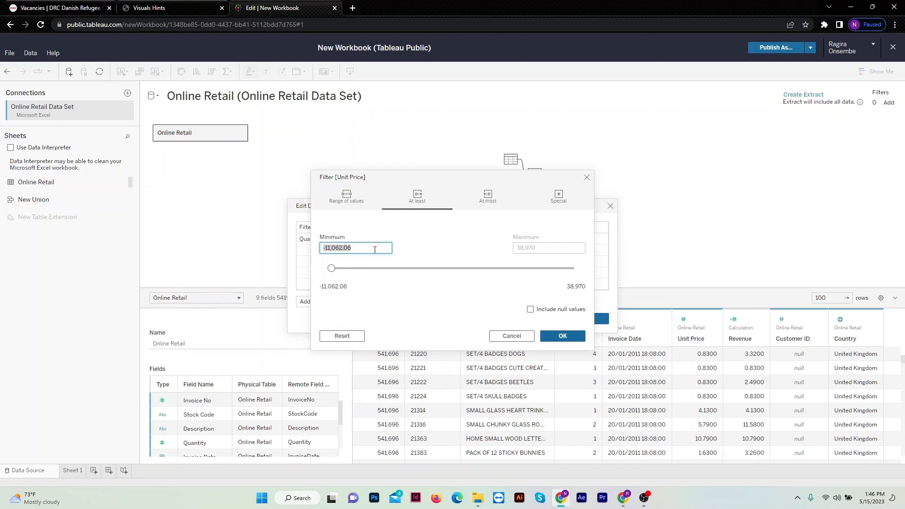
text(0.0)
key(BackSpace)
key(BackSpace)
text(0)
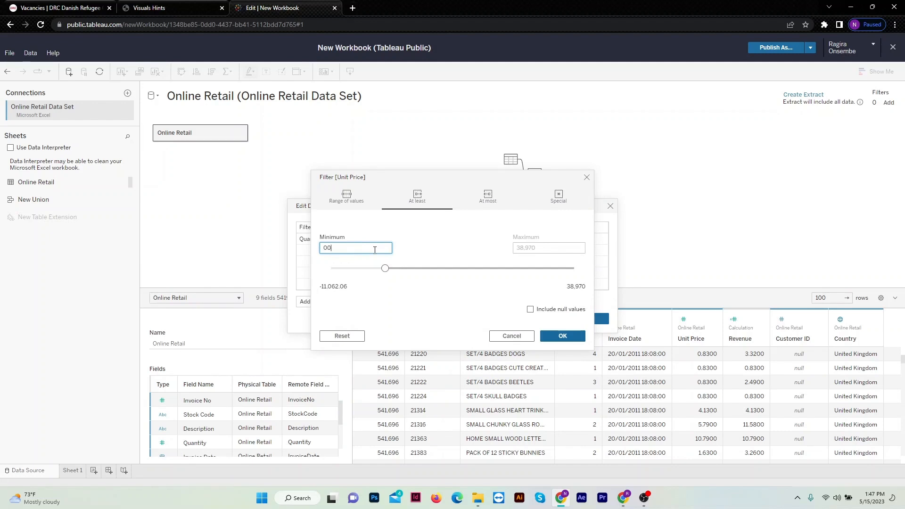
key(BackSpace)
key(BackSpace)
text(0.0)
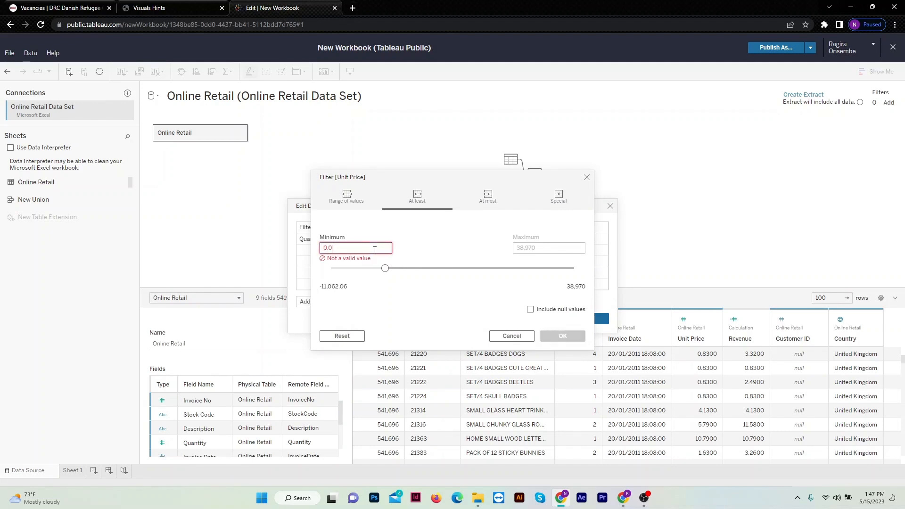
text(000)
key(BackSpace)
key(BackSpace)
key(BackSpace)
key(BackSpace)
key(BackSpace)
text(010.00001)
key(BackSpace)
key(BackSpace)
key(BackSpace)
key(BackSpace)
key(BackSpace)
key(BackSpace)
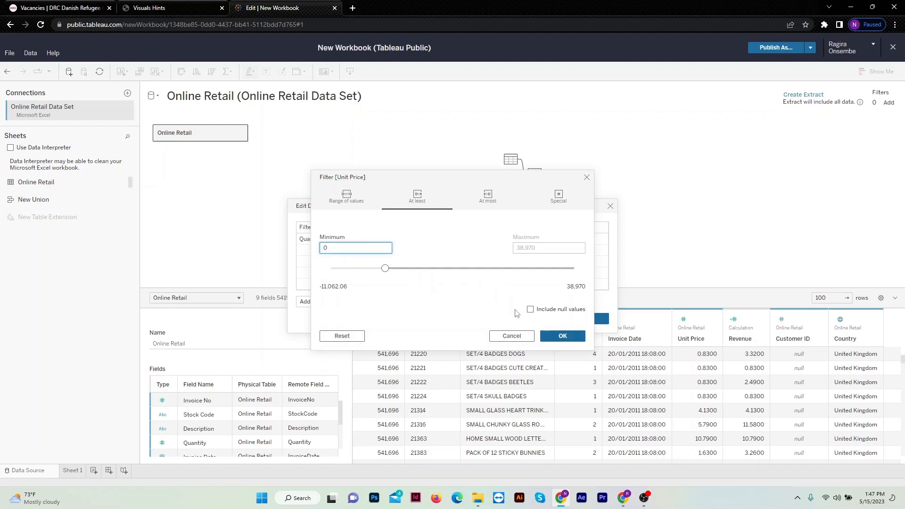
click(559, 336)
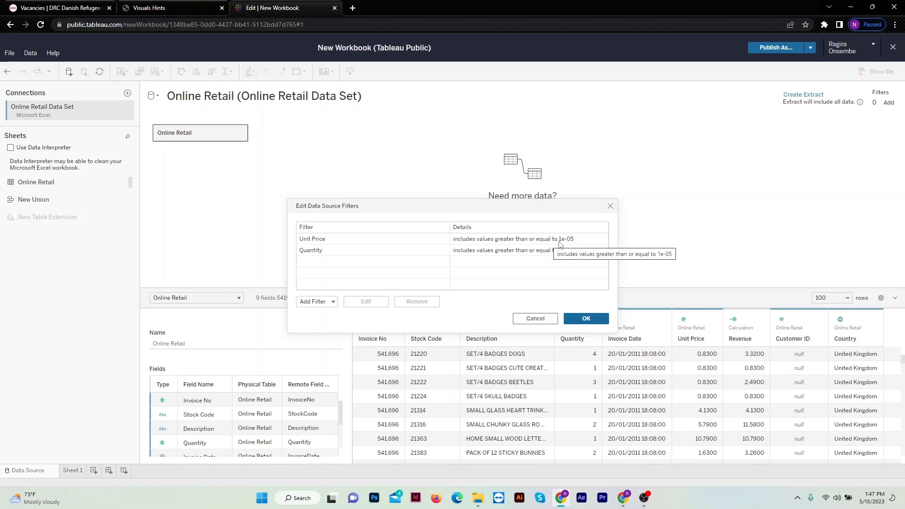
click(584, 319)
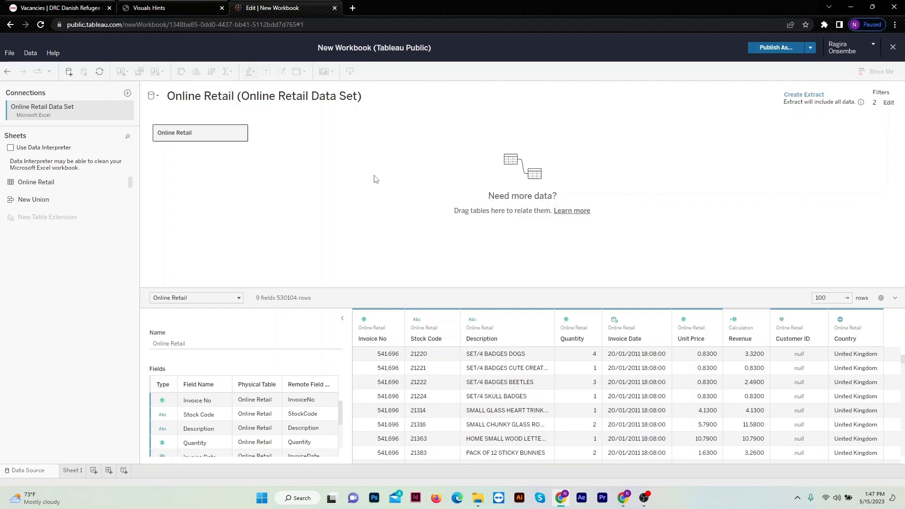
Open Sheet 1 of the workbook and check Question 1 in the Forage task brief before returning to Tableau Public.
click(74, 472)
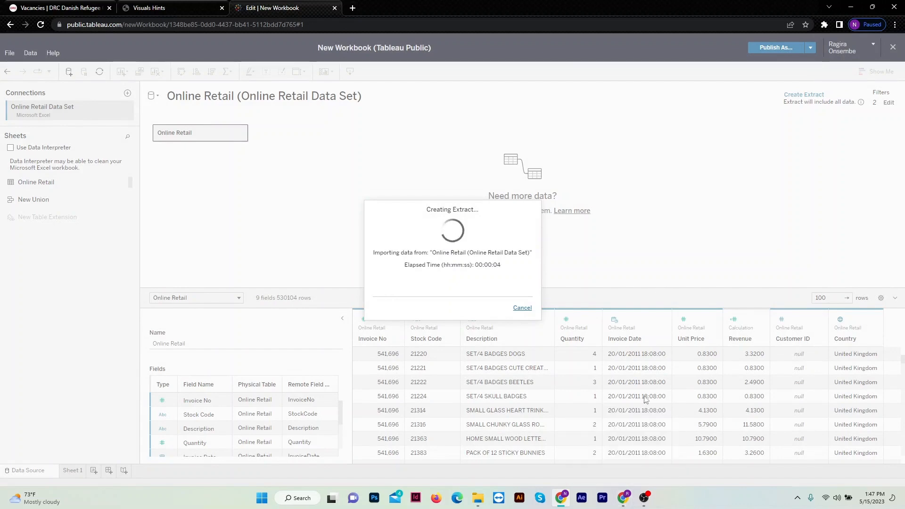
click(644, 498)
click(625, 499)
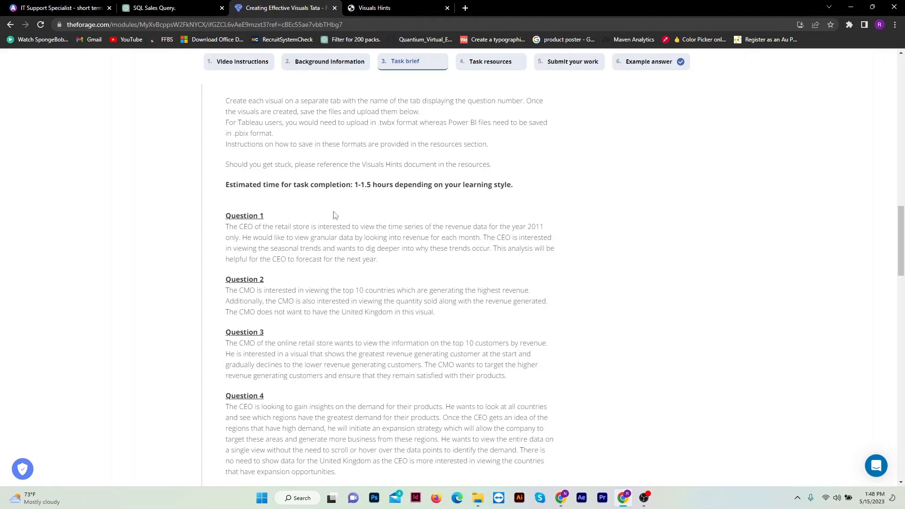
click(560, 497)
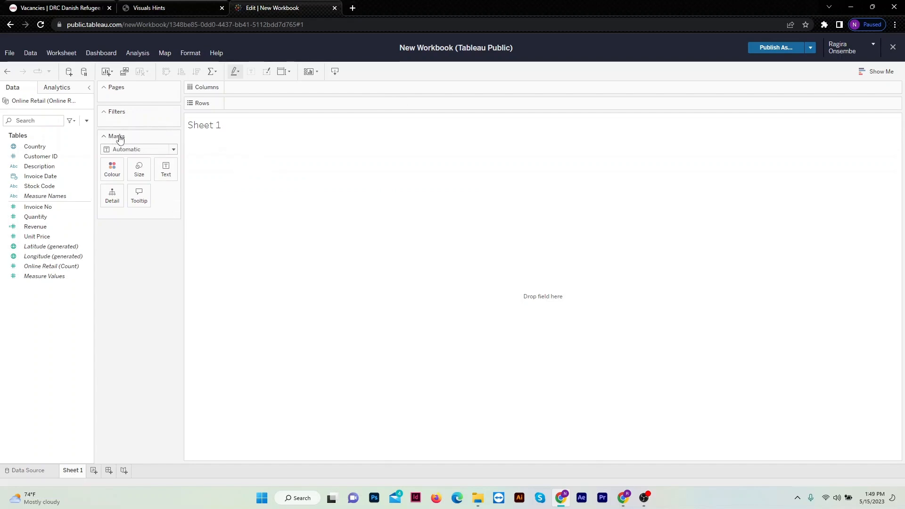
Build a line chart on Sheet 1 with Revenue as rows and Invoice Date as columns.
click(174, 150)
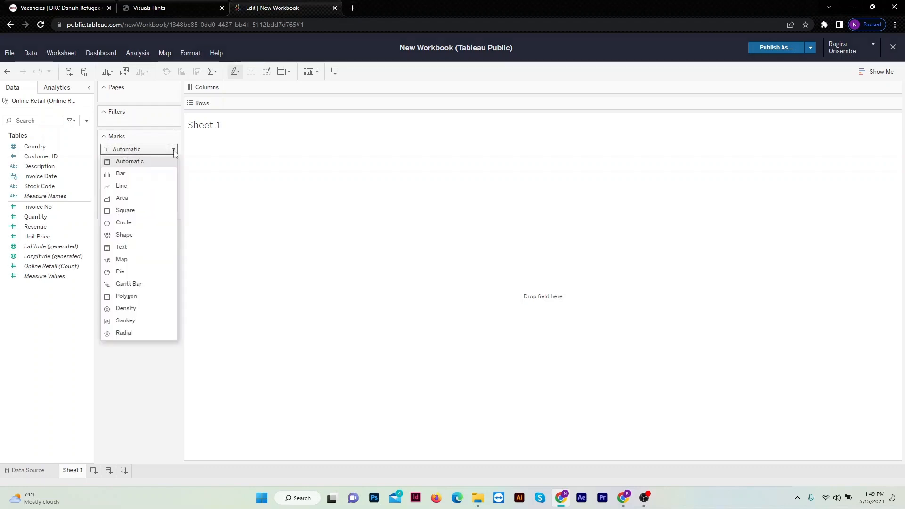
click(150, 186)
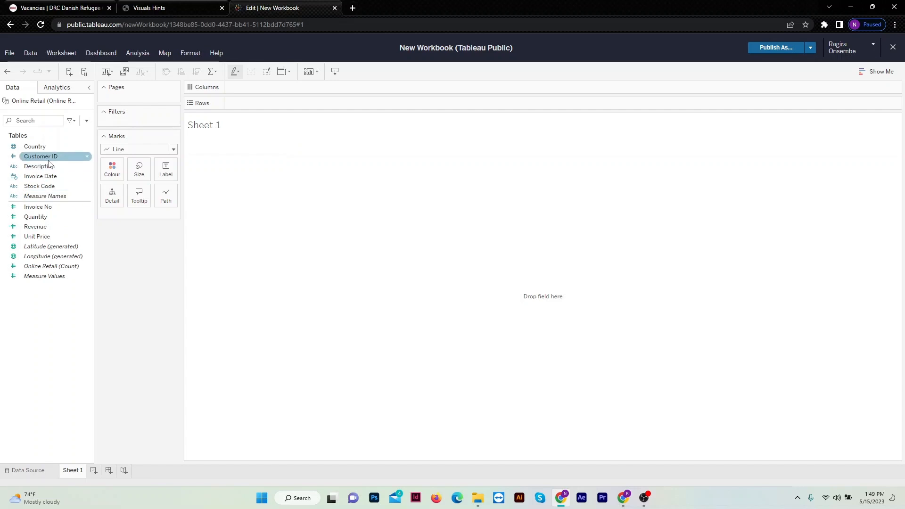
drag(38, 227, 253, 103)
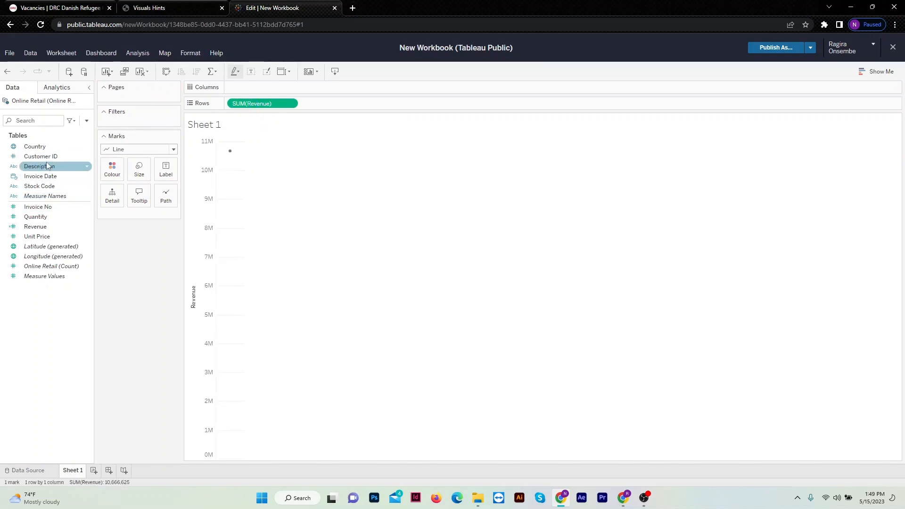
drag(49, 177, 253, 86)
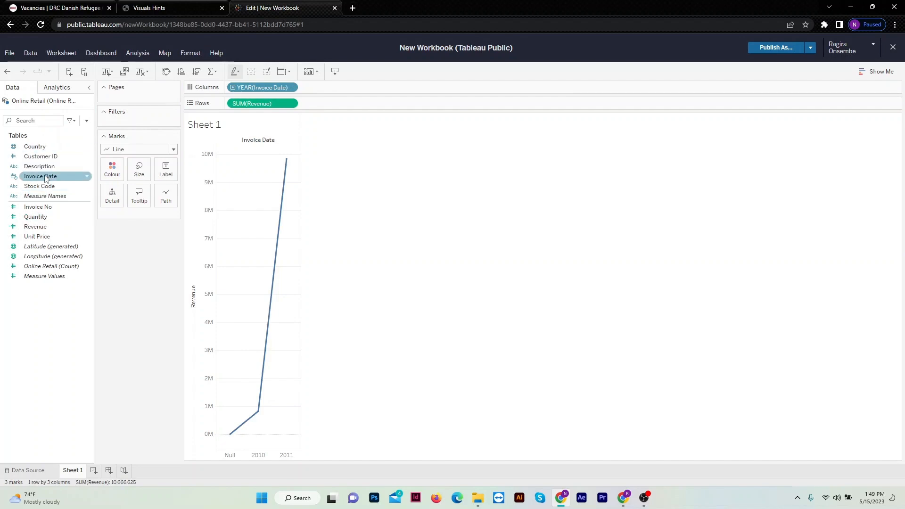
Filter the chart by the year of Invoice Date, keeping only 2011.
drag(45, 178, 133, 118)
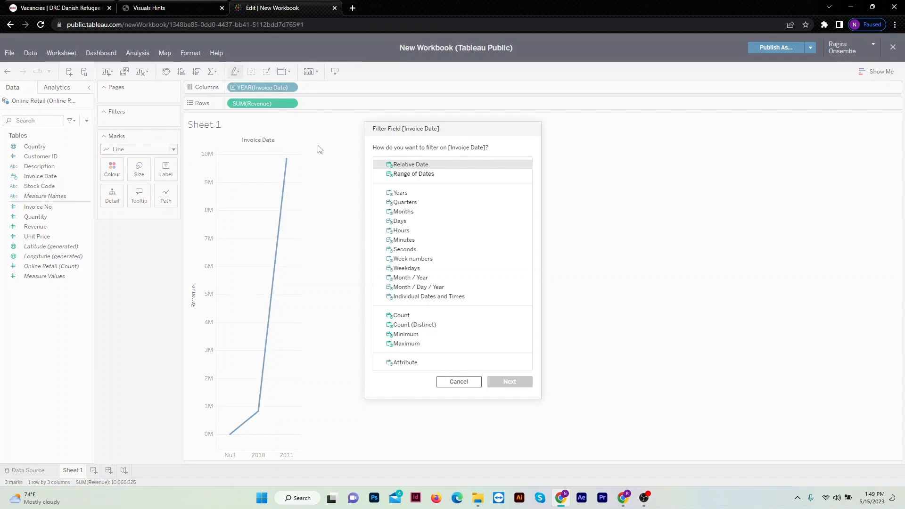
click(404, 195)
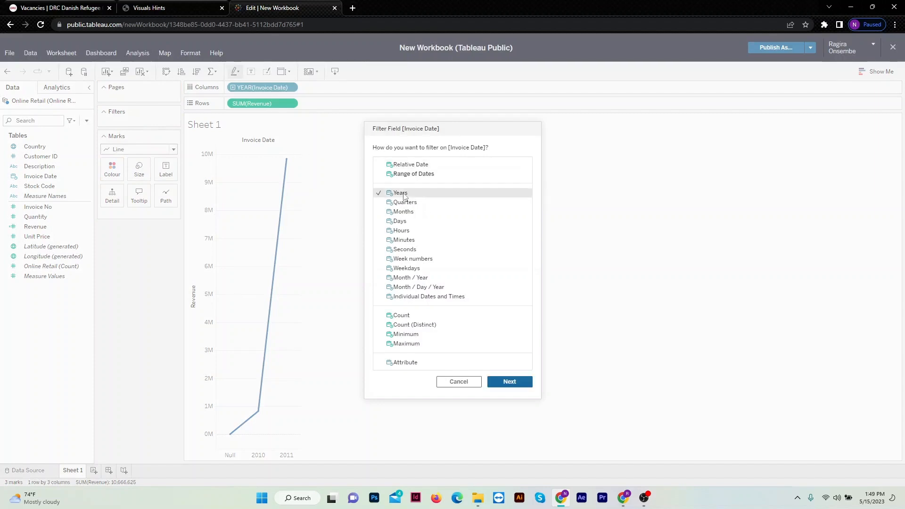
click(512, 380)
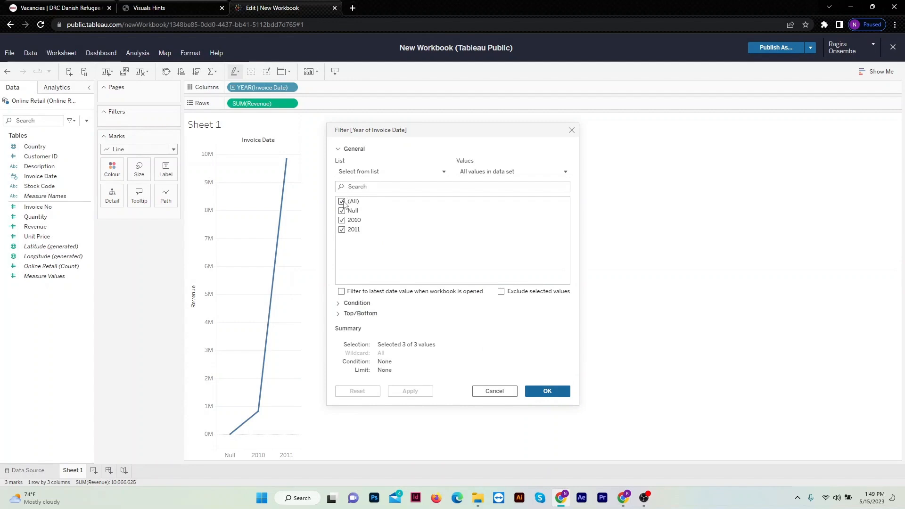
click(343, 202)
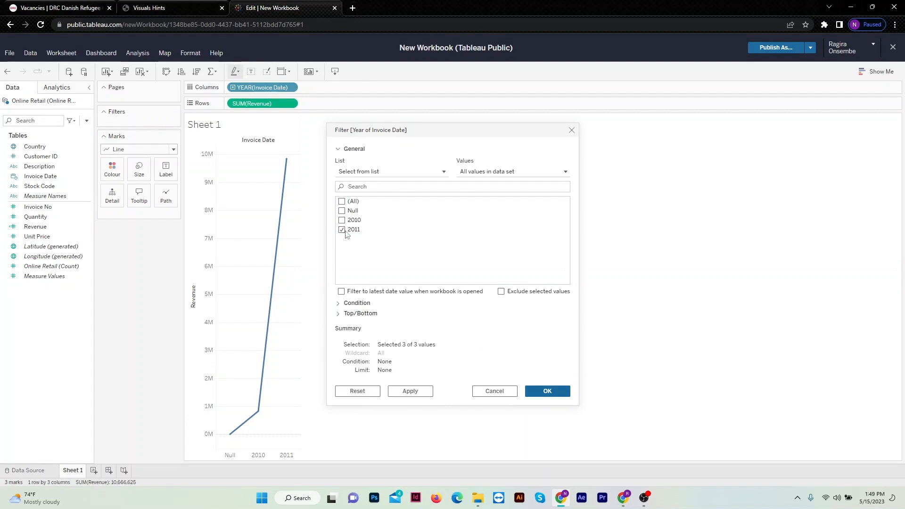
click(341, 230)
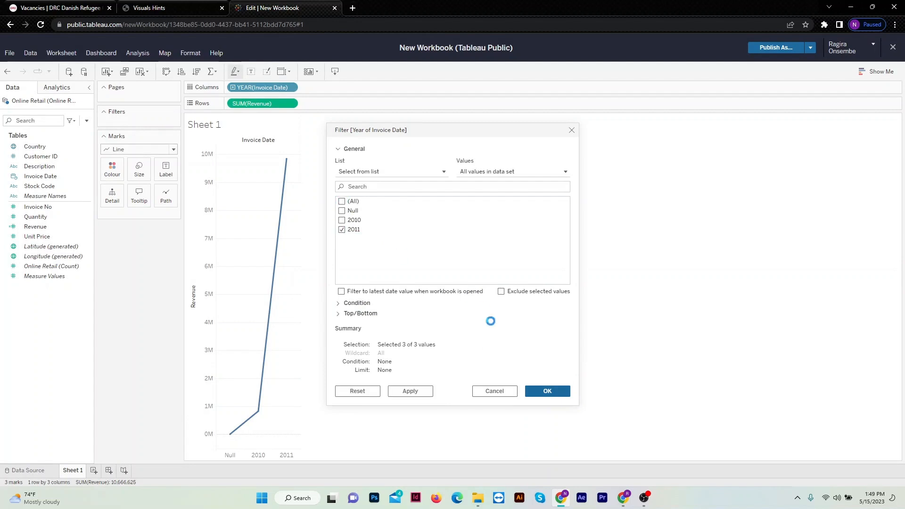
click(542, 391)
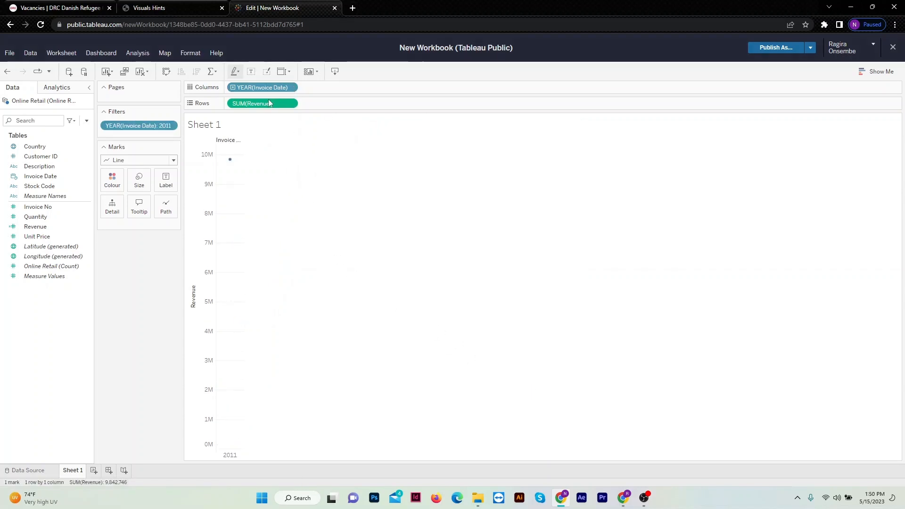
Change the column's Invoice Date level to continuous Month and inspect the monthly revenue points.
click(294, 88)
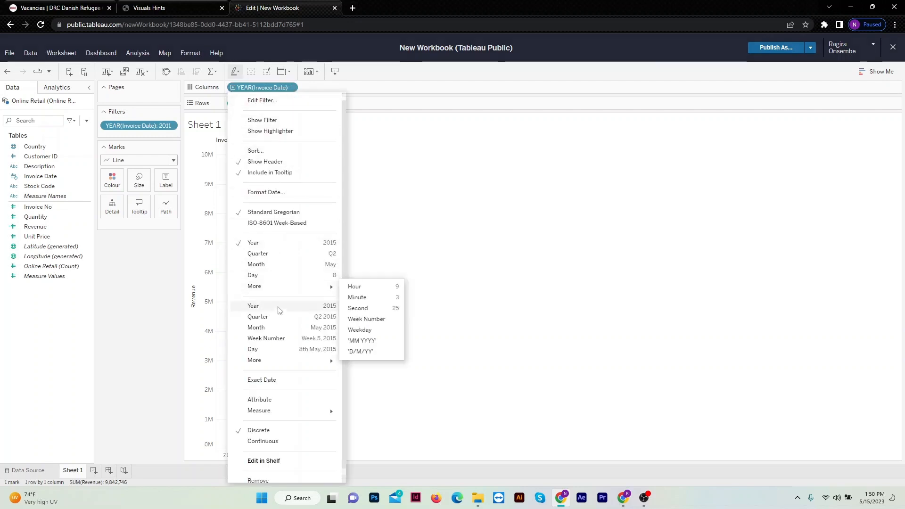
click(257, 328)
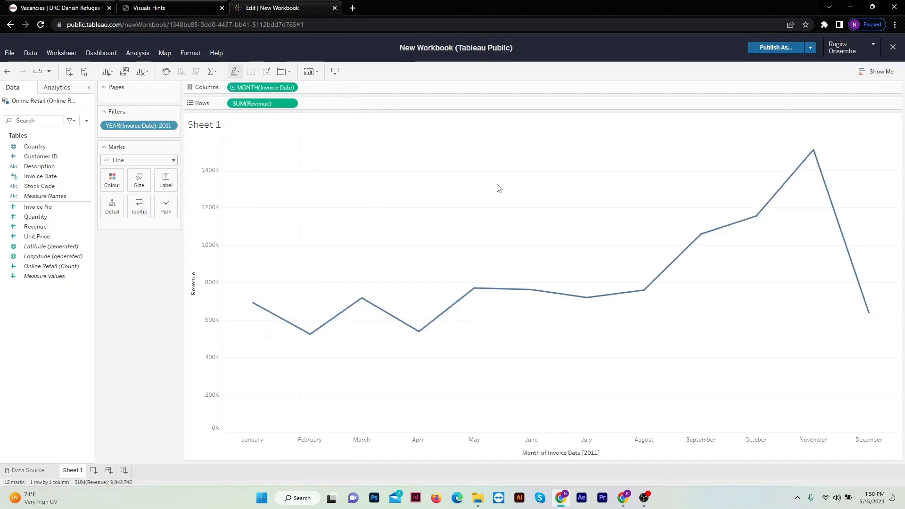
mouse_move(258, 310)
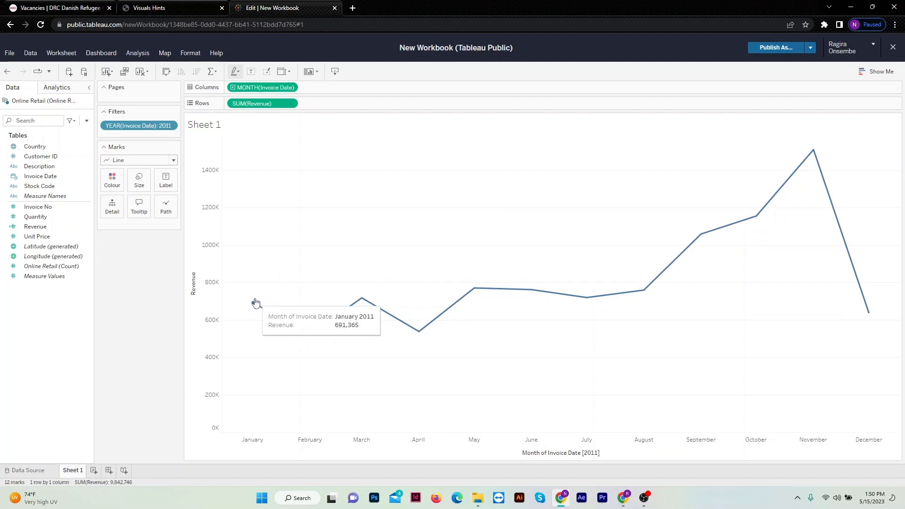
mouse_move(426, 333)
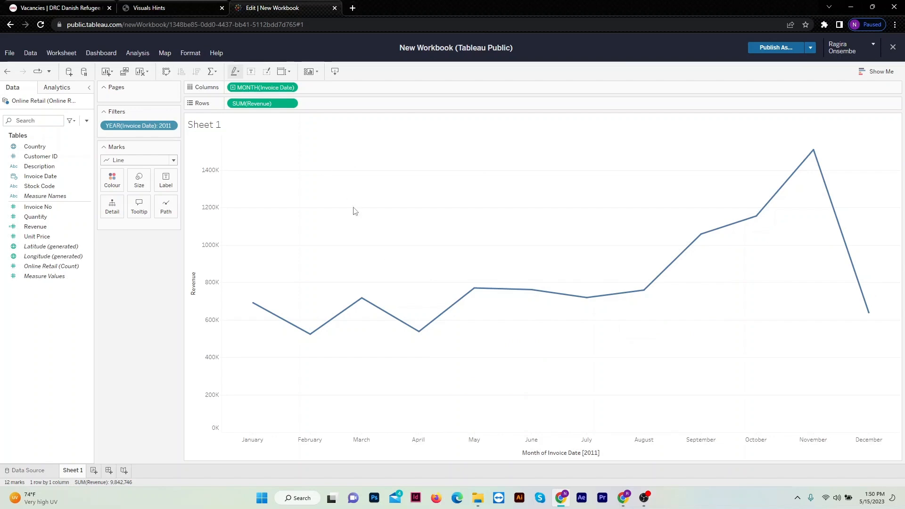
Turn off the horizontal grid lines in Sheet 1's worksheet formatting and close the formatting options.
click(193, 53)
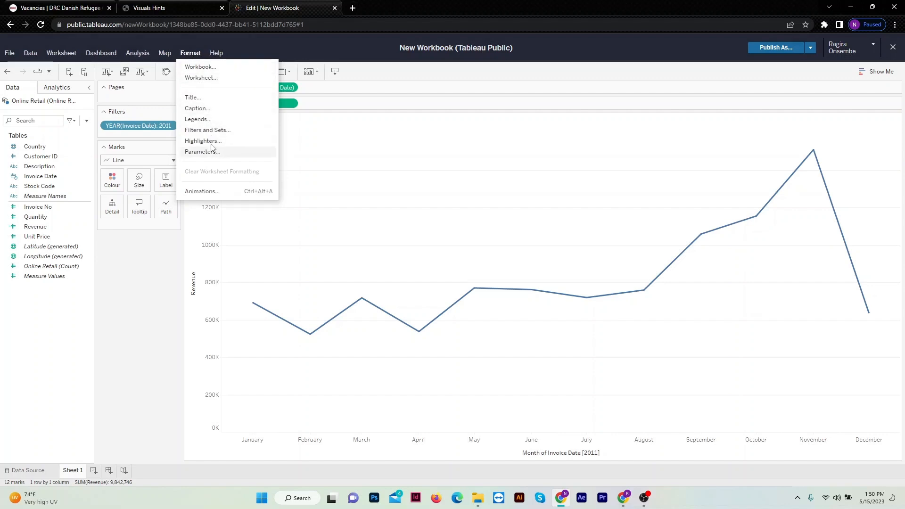
click(208, 78)
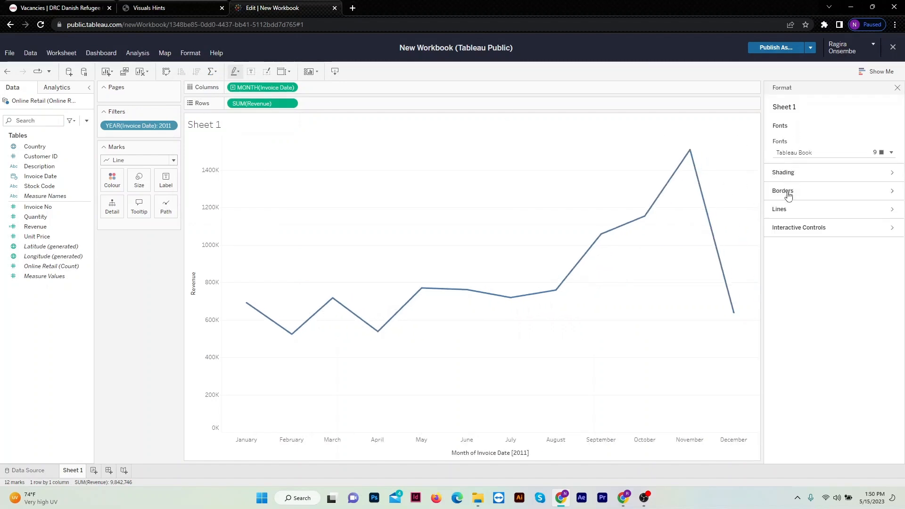
click(787, 210)
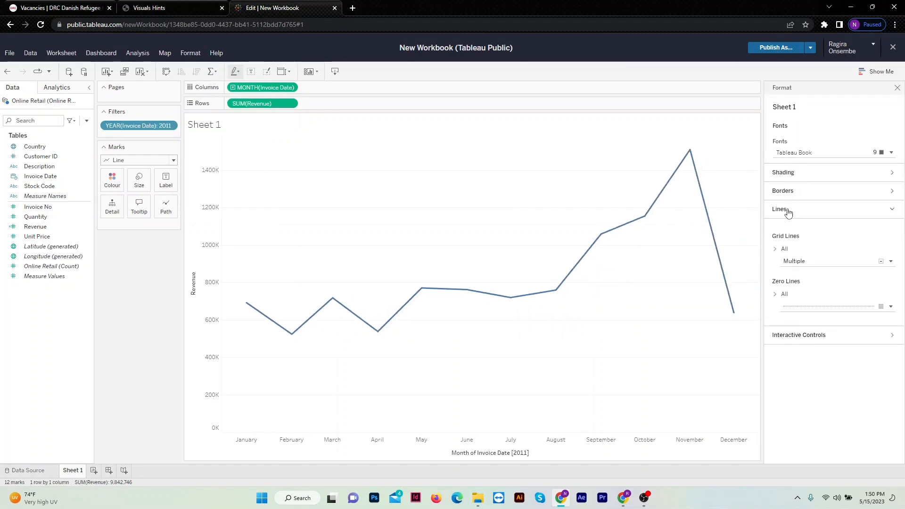
click(776, 249)
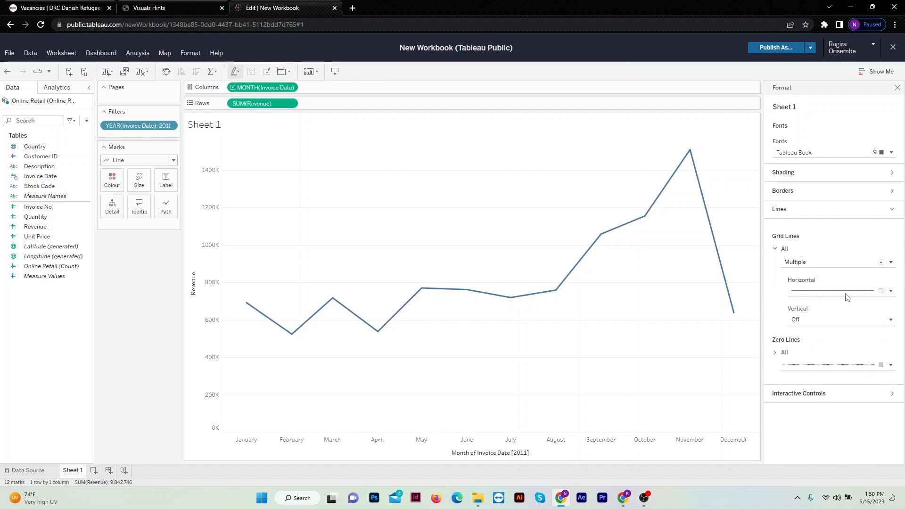
click(877, 294)
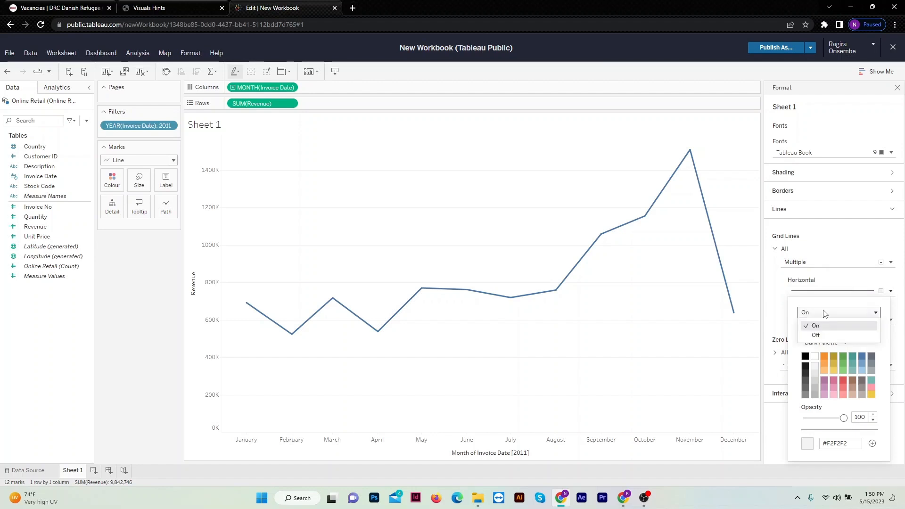
click(824, 330)
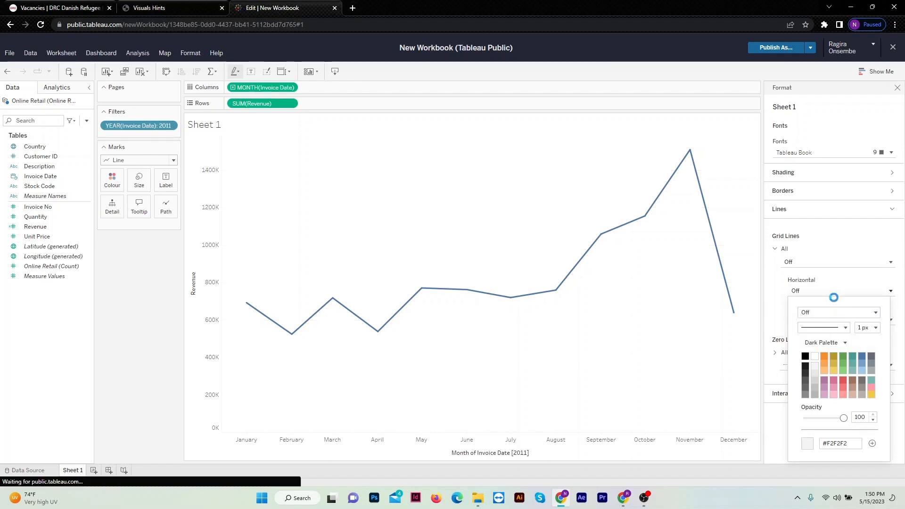
click(702, 143)
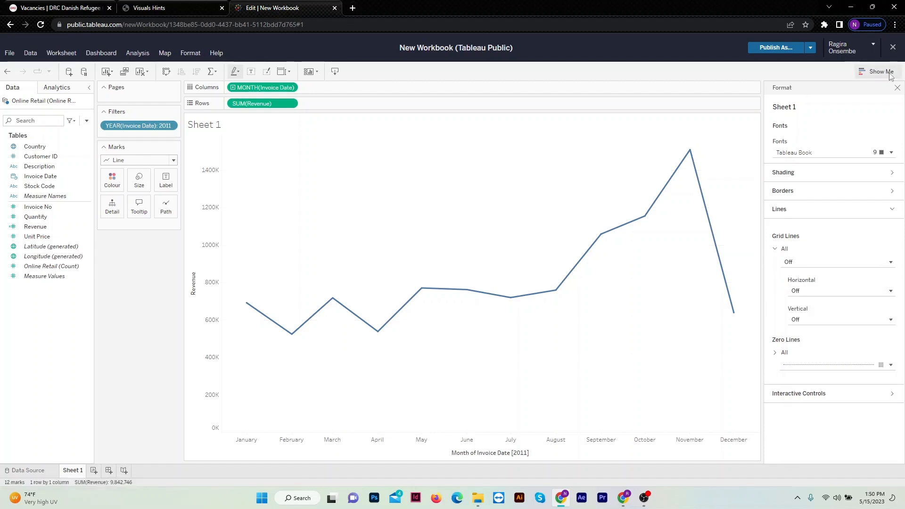
click(898, 88)
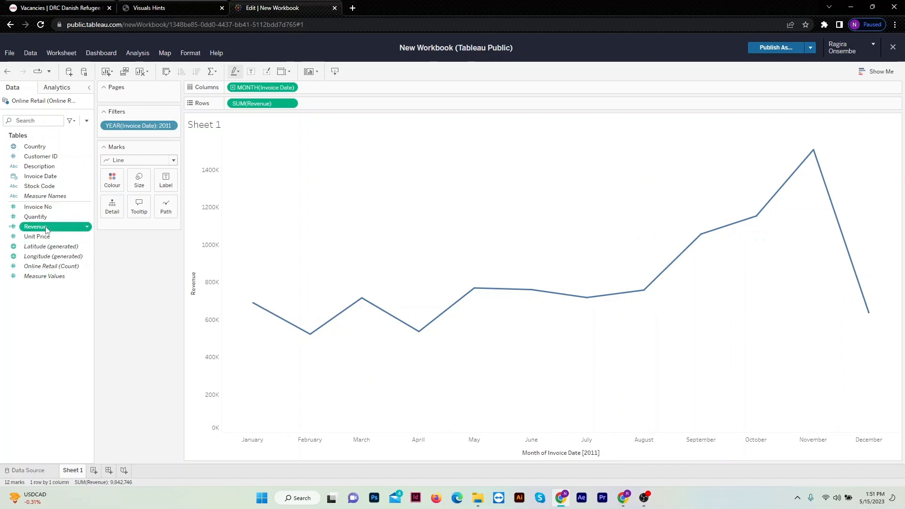
Label the points of Sheet 1's line chart with the Revenue sum.
drag(47, 229, 133, 226)
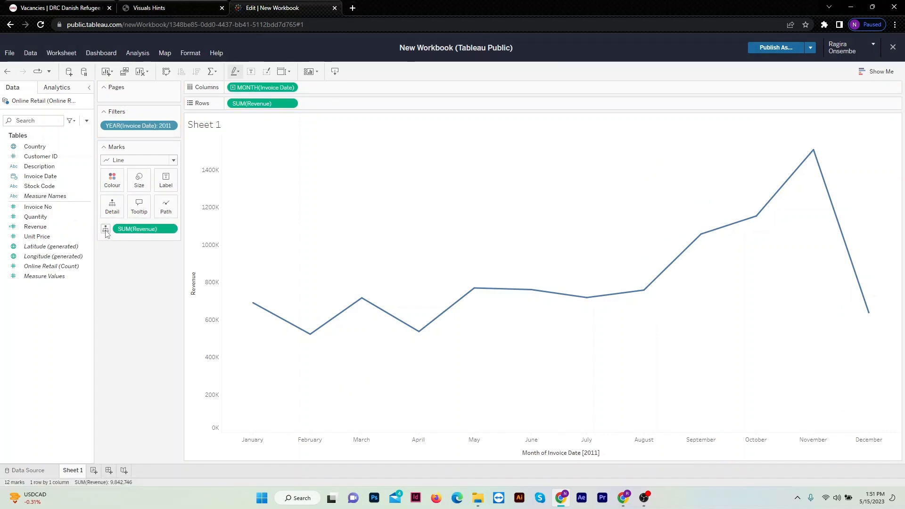
click(106, 230)
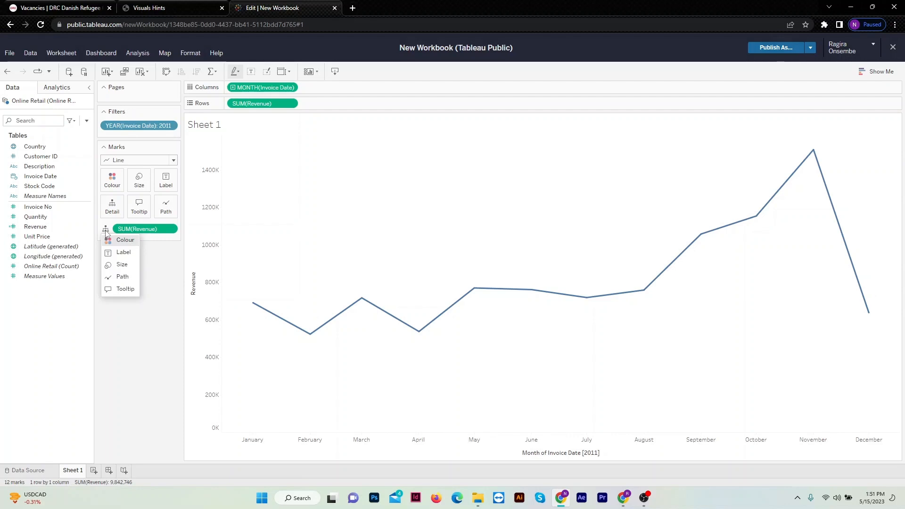
click(117, 252)
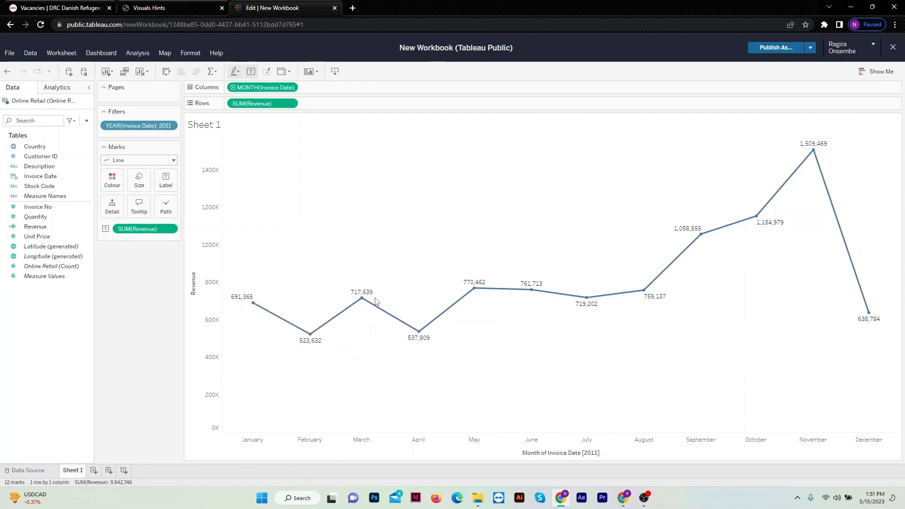
Format the Revenue label numbers as custom currency with display units in Millions (M) and a $ prefix.
click(173, 229)
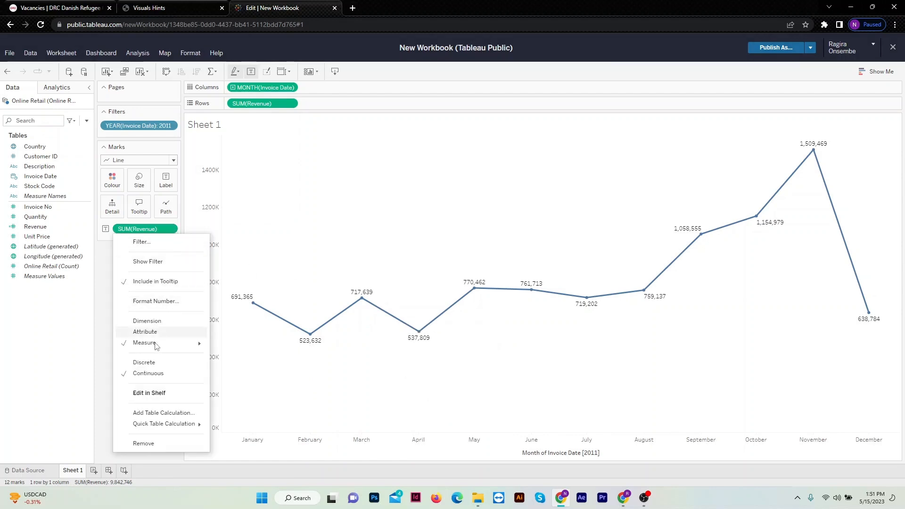
click(176, 301)
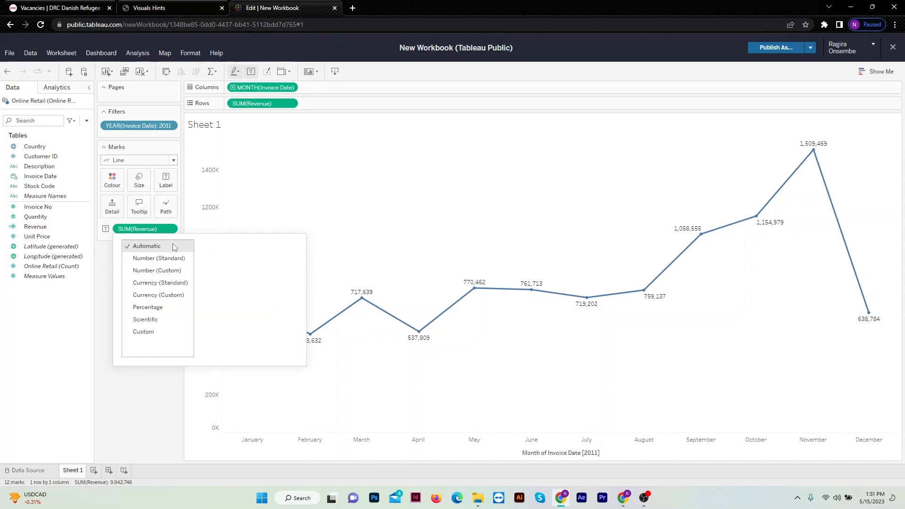
click(161, 295)
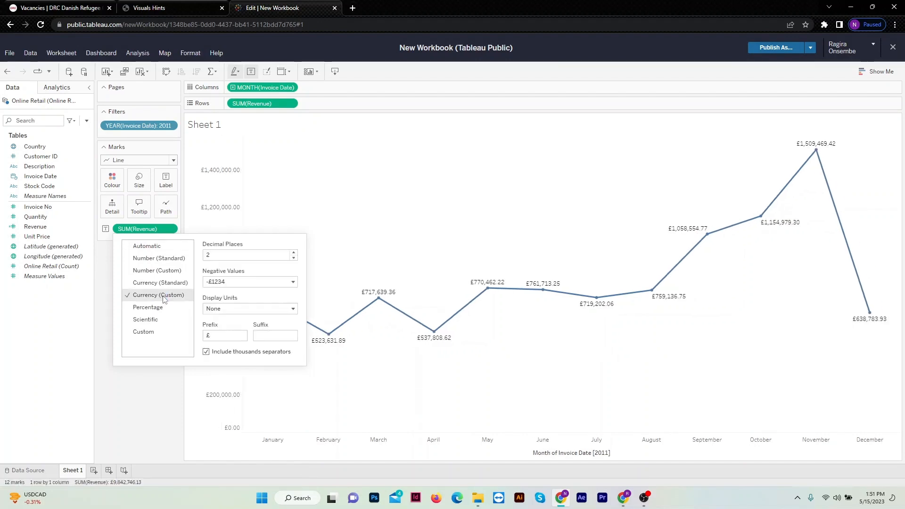
click(283, 309)
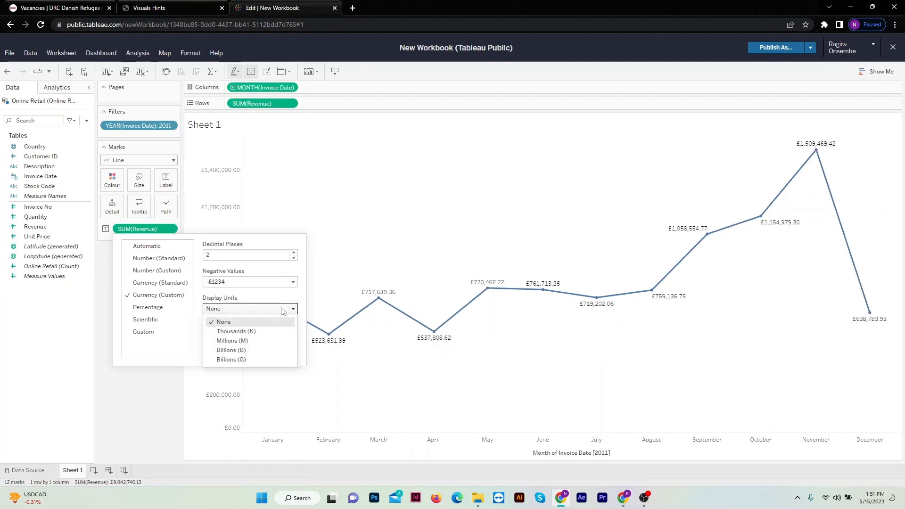
click(252, 342)
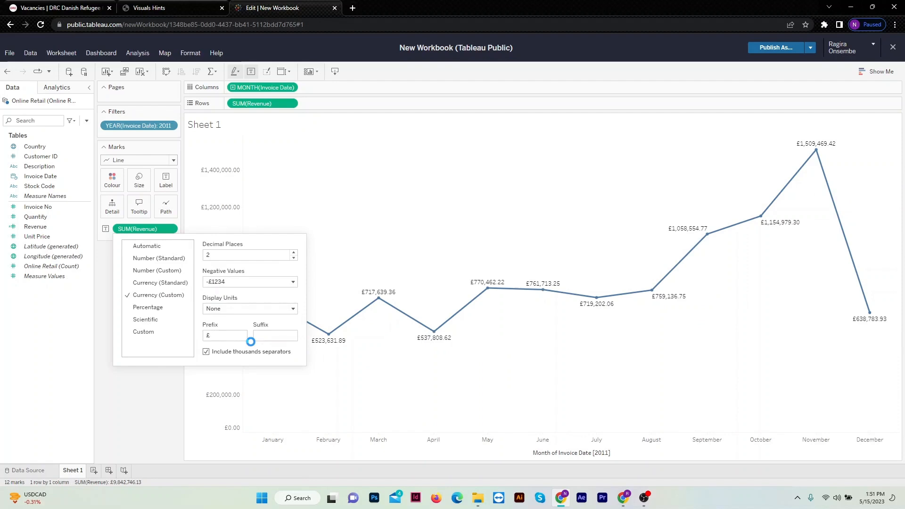
click(293, 283)
click(293, 283)
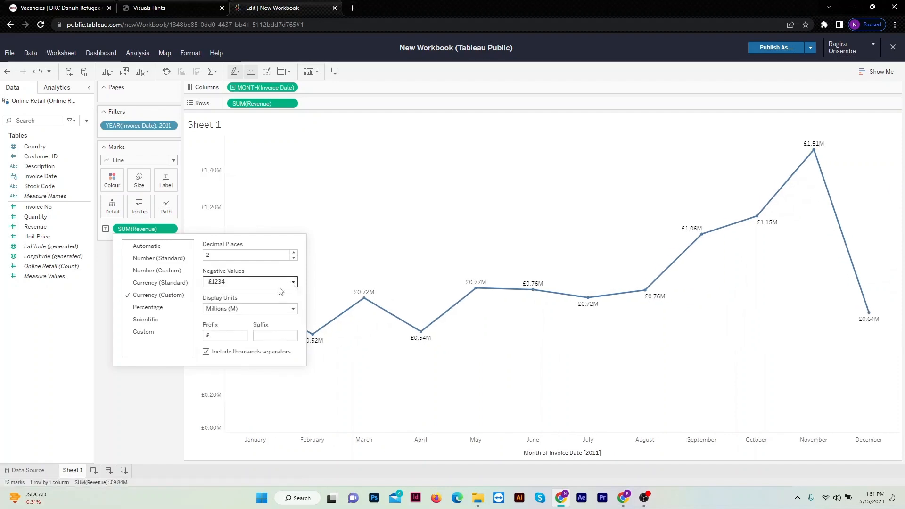
click(233, 335)
key(BackSpace)
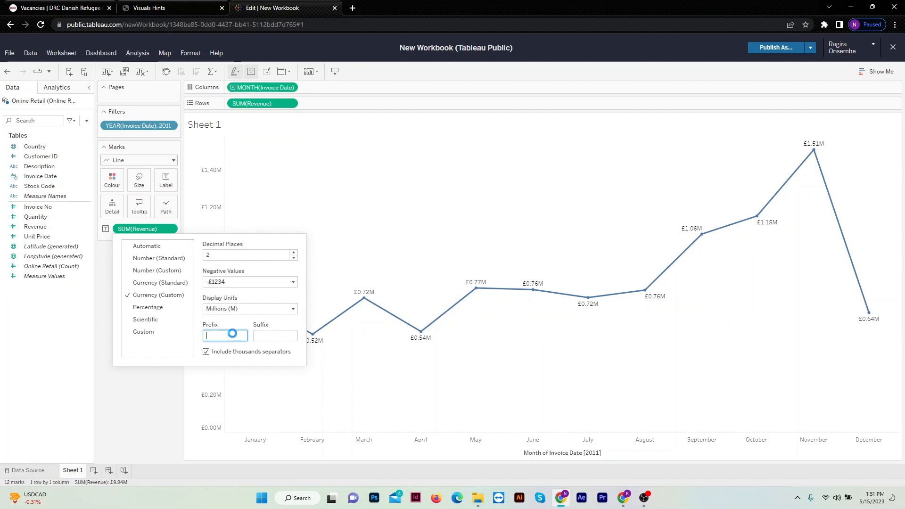
text($)
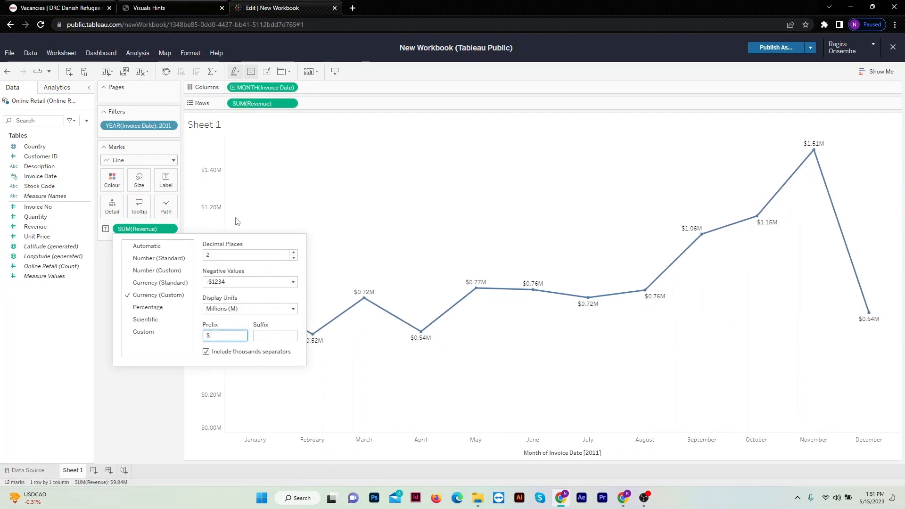
click(281, 190)
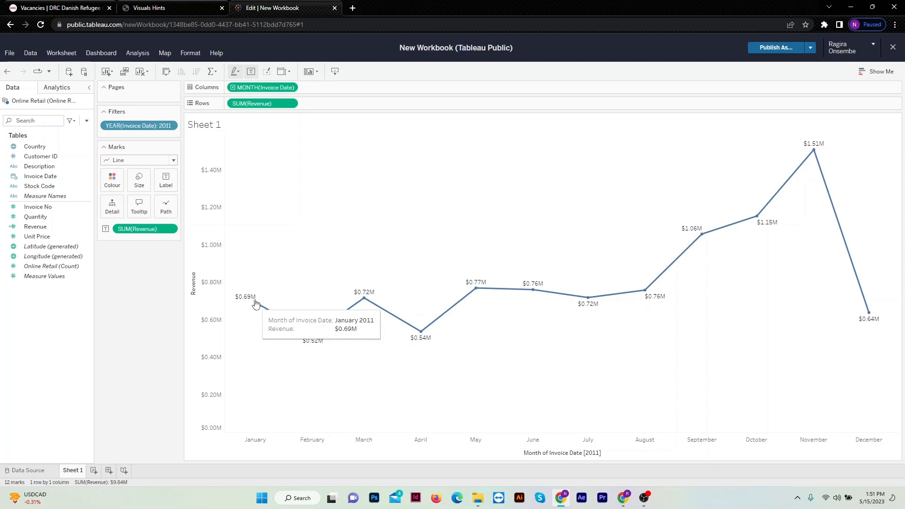
mouse_move(813, 136)
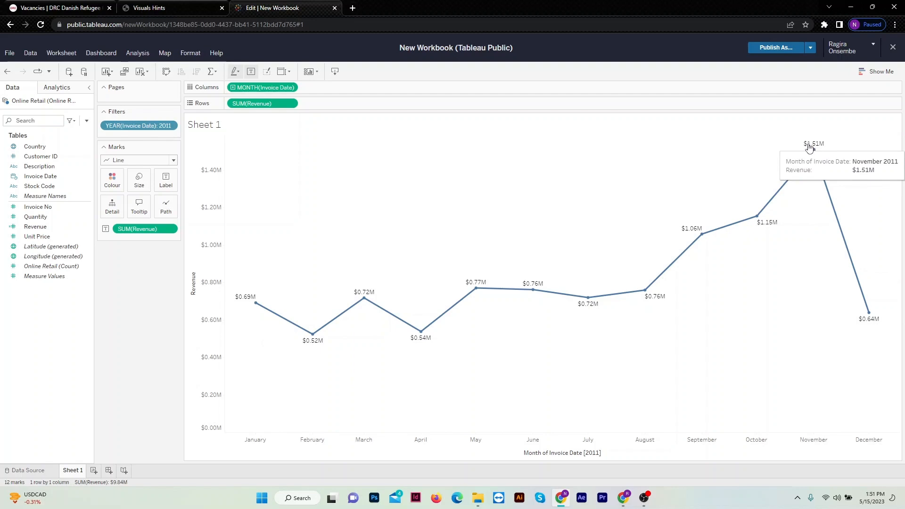
Replace Sheet 1's chart title with "Revenue by Month, 2011", formatted bold and centred.
double_click(220, 126)
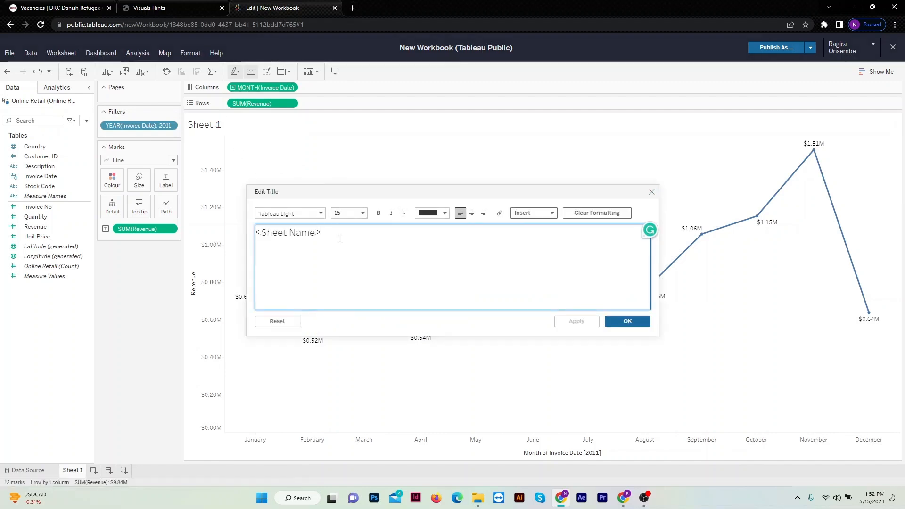
key(ctrl+a)
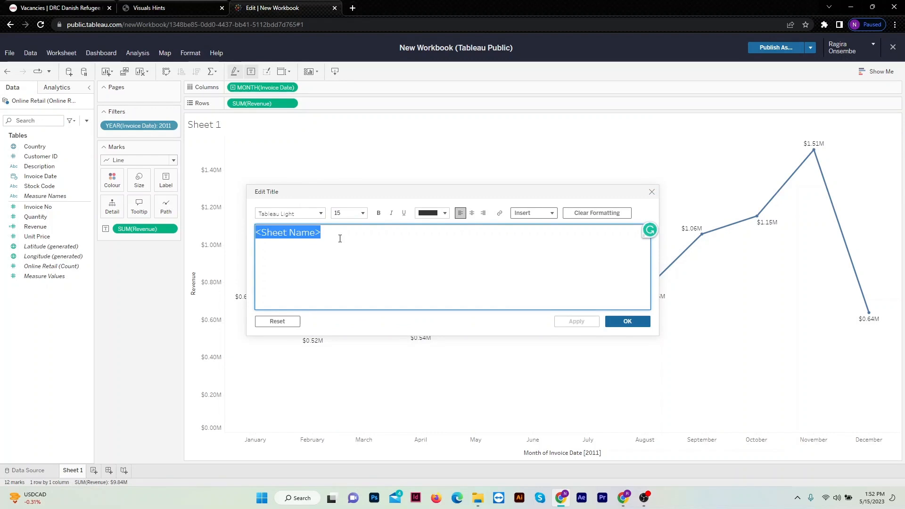
text(Reve)
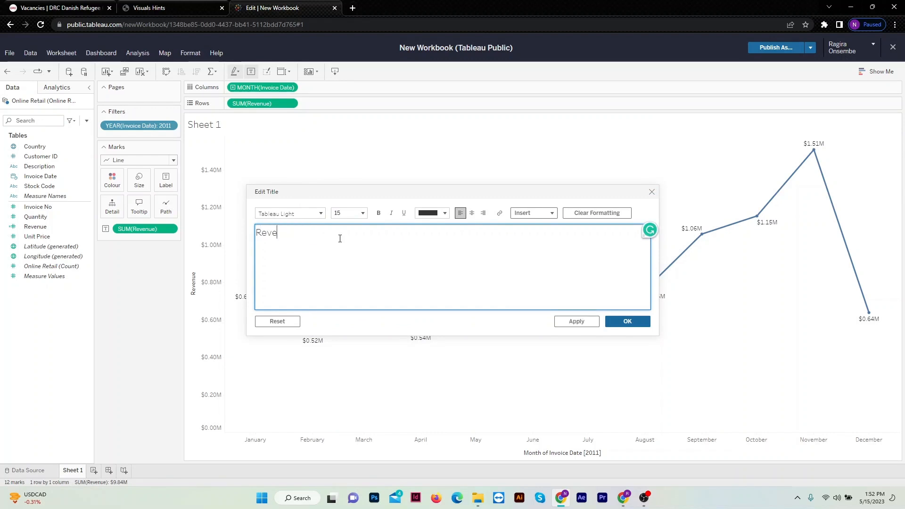
text(nue by Month, 20111)
key(BackSpace)
key(ctrl+a)
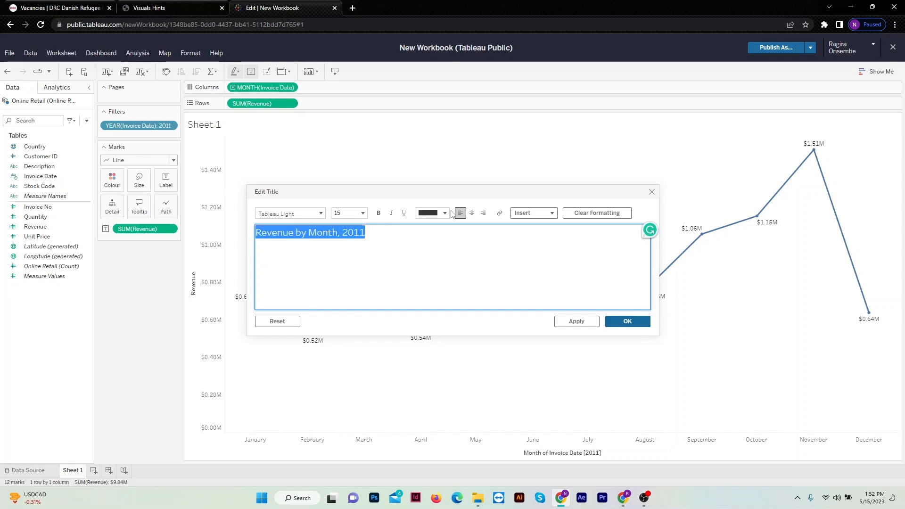
key(ctrl+b)
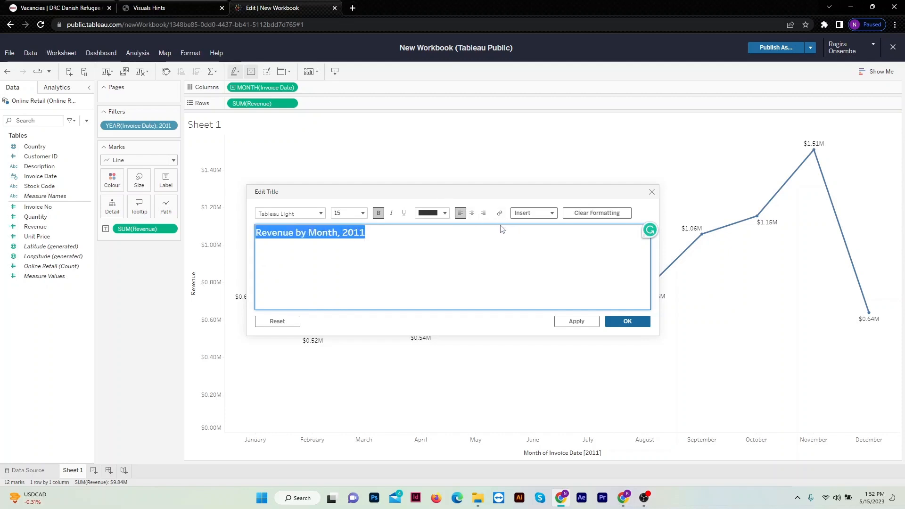
click(472, 213)
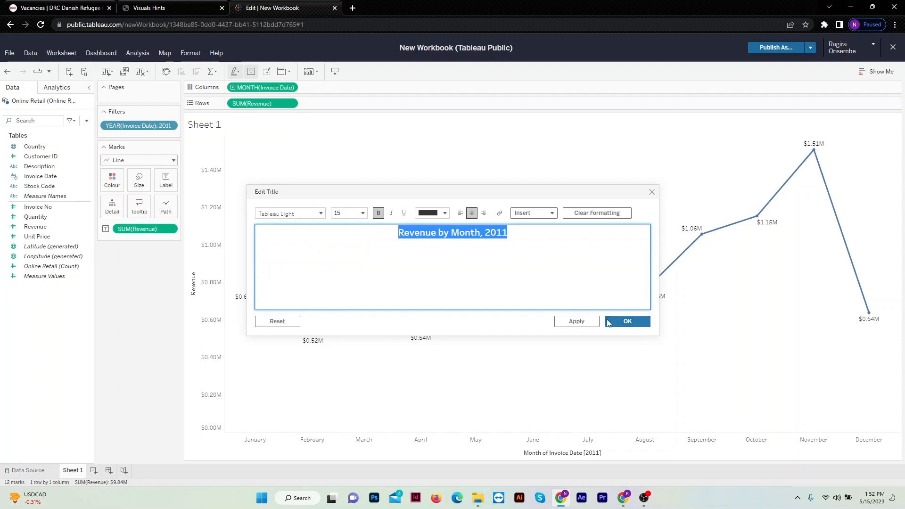
click(611, 321)
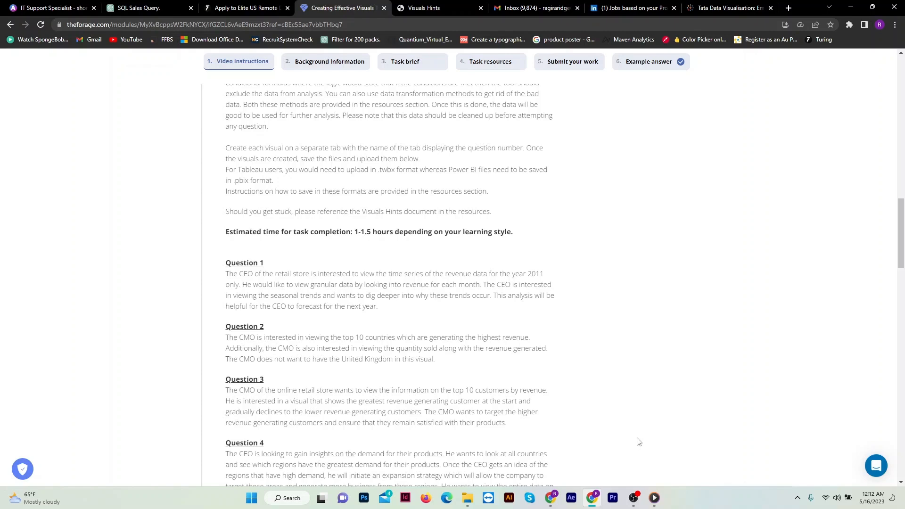
Switch to the Tableau Public workbook, check Sheet 1's revenue chart and return to the empty Sheet 2.
click(557, 499)
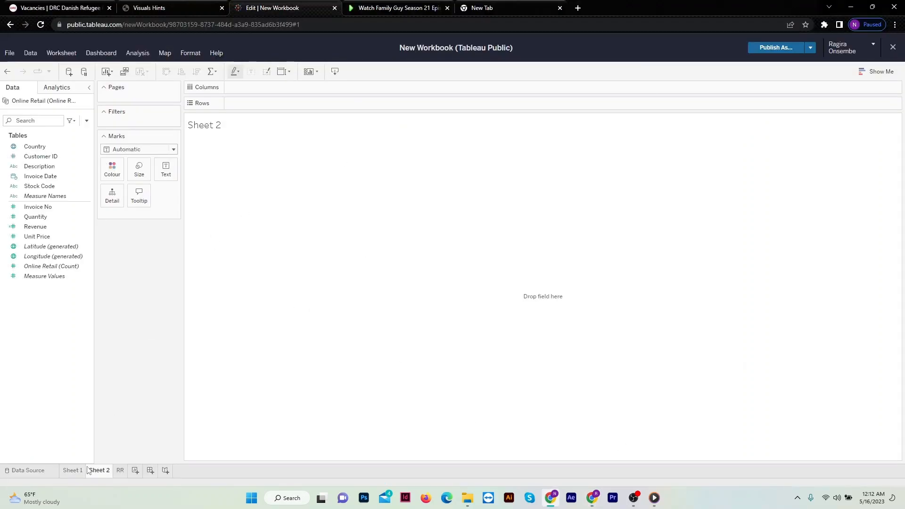
click(73, 471)
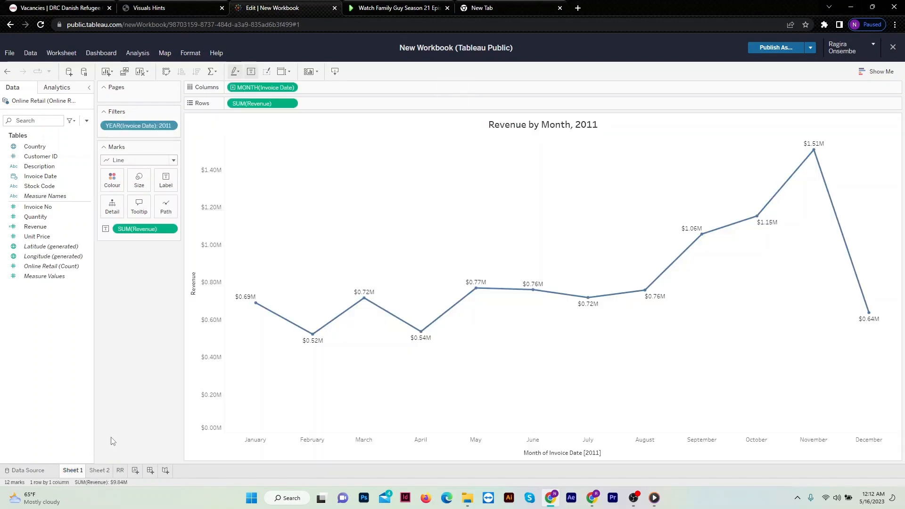
click(99, 471)
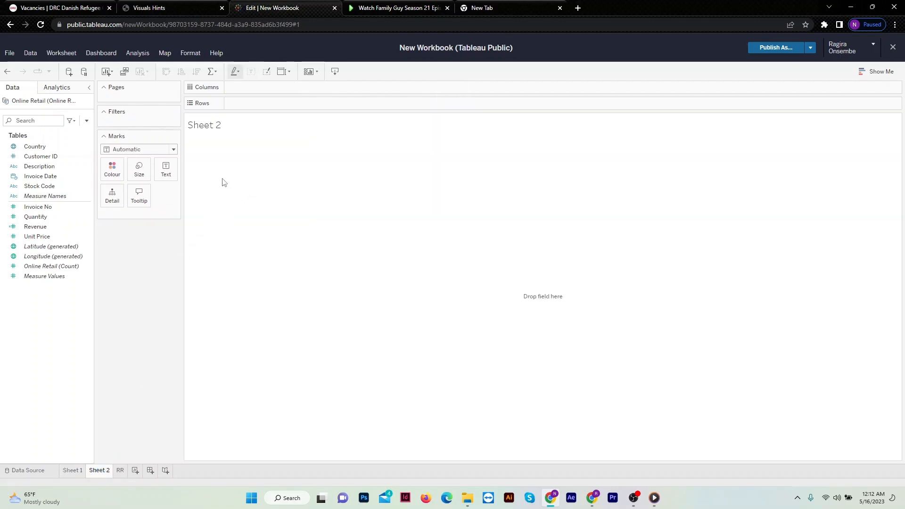
Build a bar chart on Sheet 2 with Revenue as rows and Country as columns.
click(174, 151)
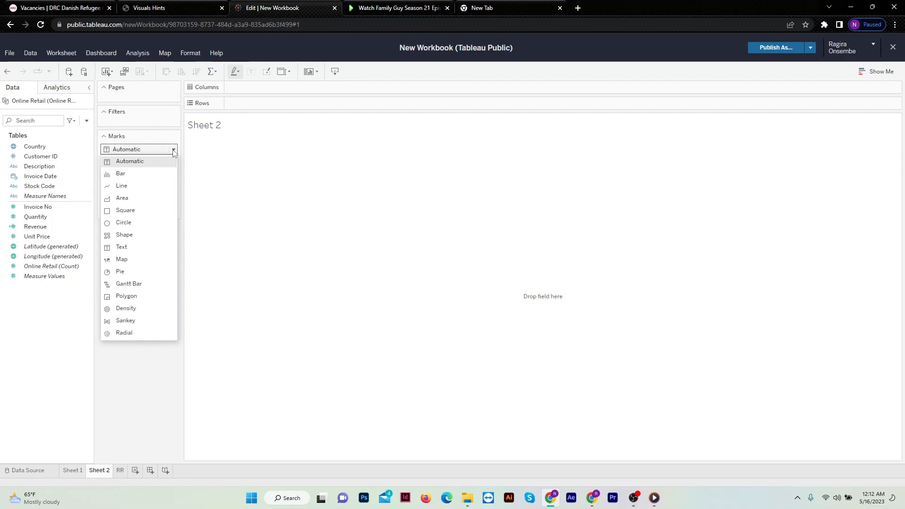
click(174, 150)
click(174, 150)
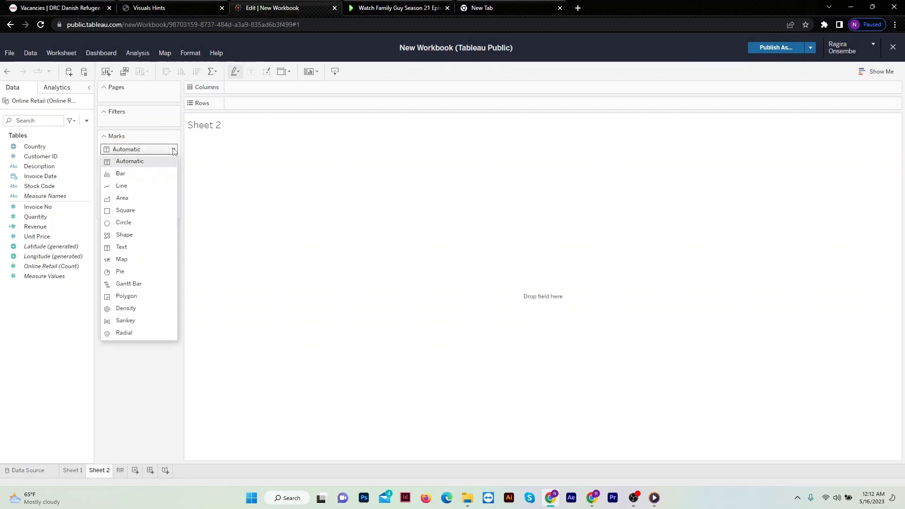
click(142, 174)
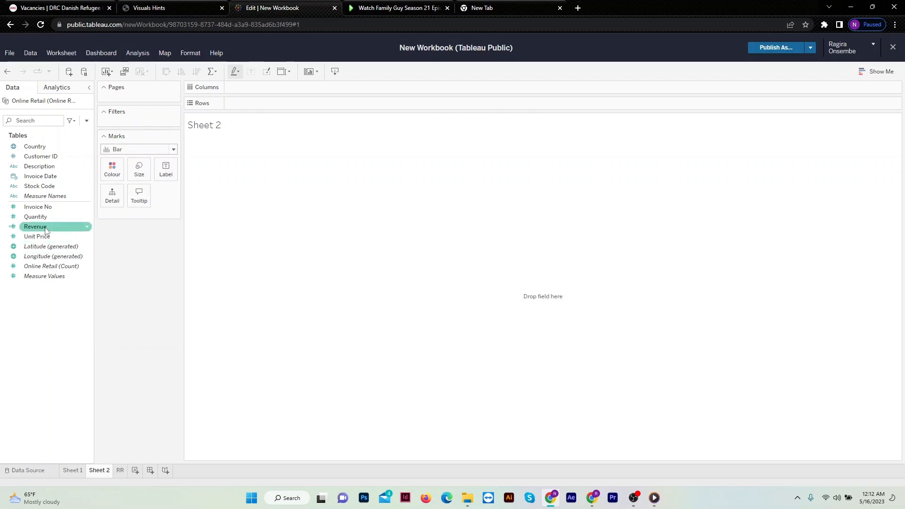
drag(47, 228, 259, 103)
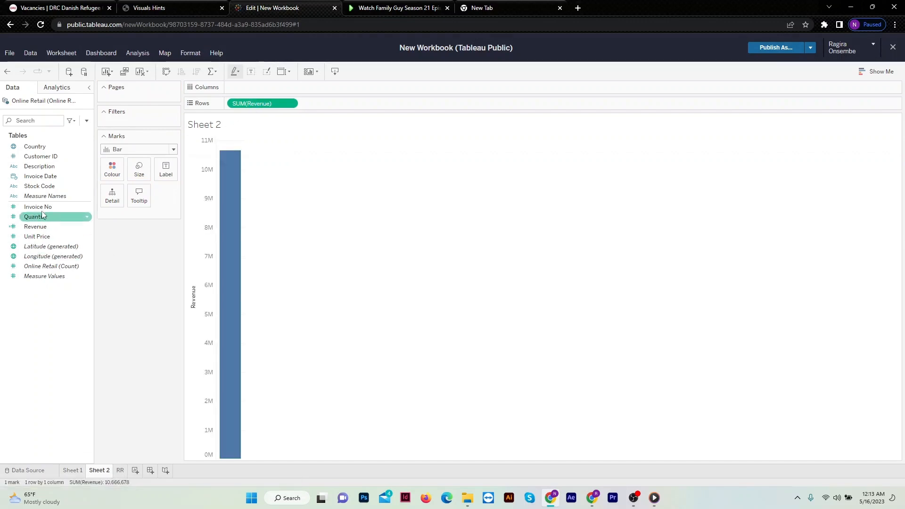
drag(35, 146, 255, 88)
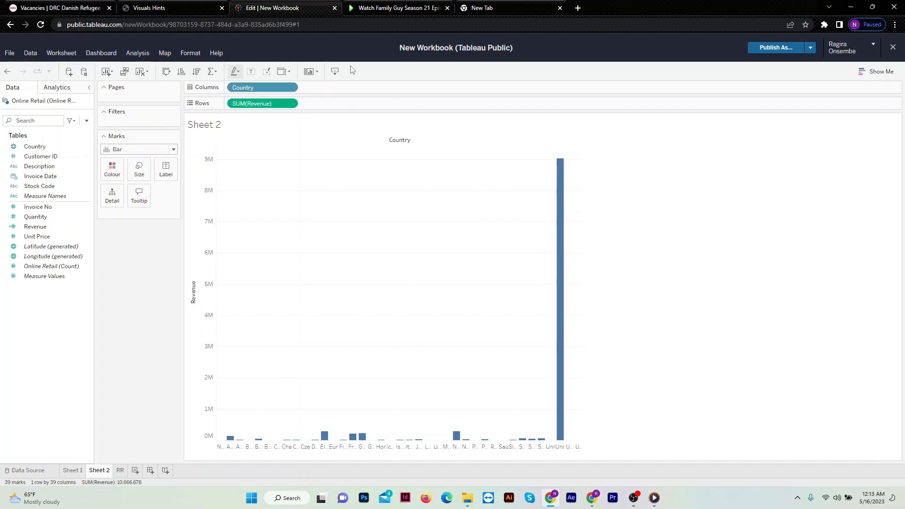
Filter Country by field to keep the top 10 by sum of Revenue.
click(294, 88)
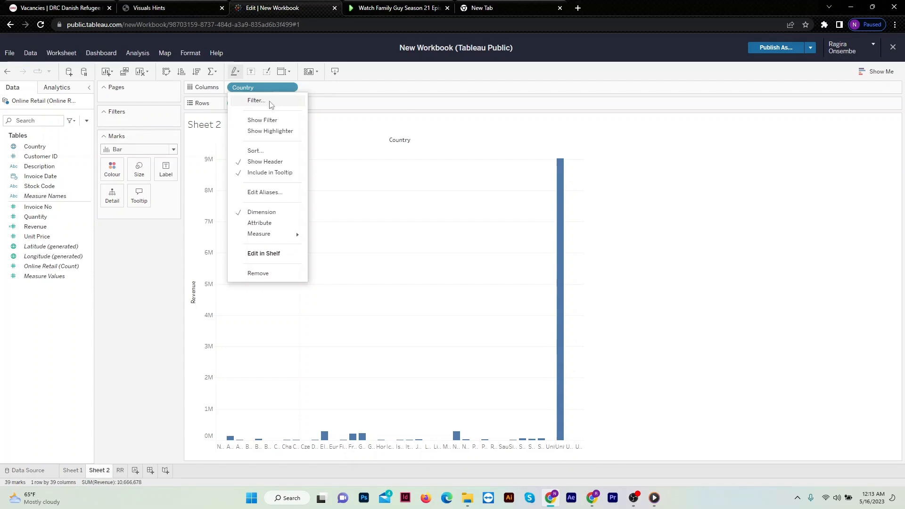
click(253, 101)
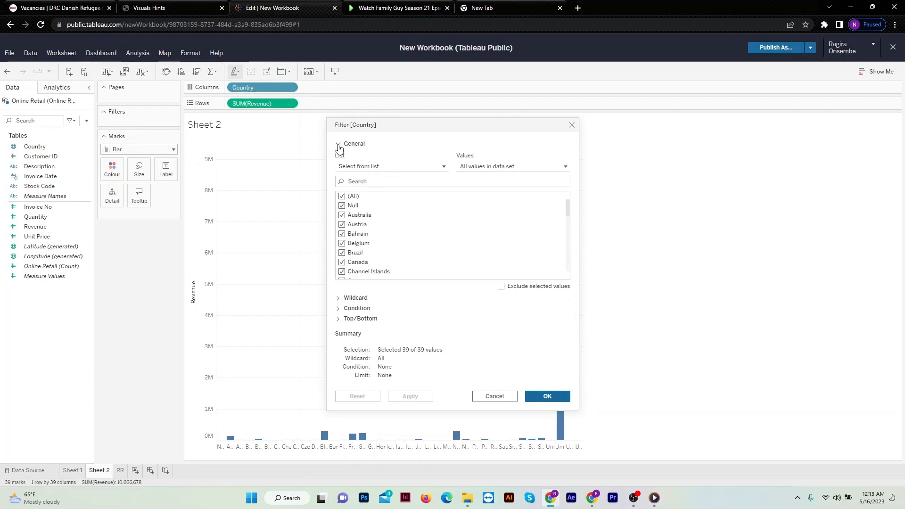
click(338, 144)
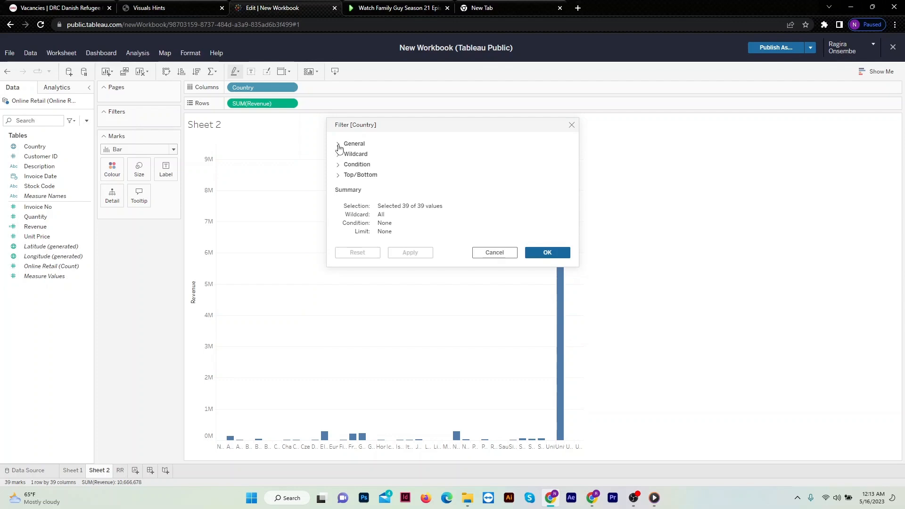
click(350, 176)
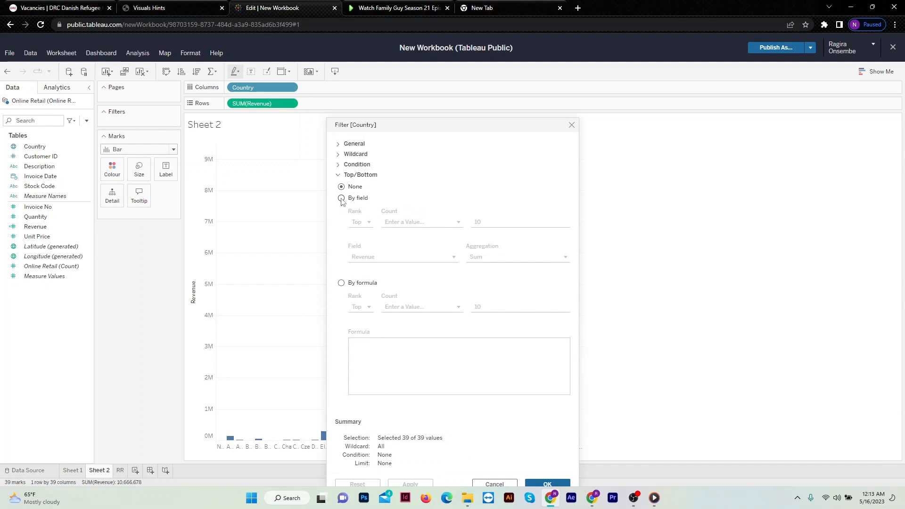
click(341, 198)
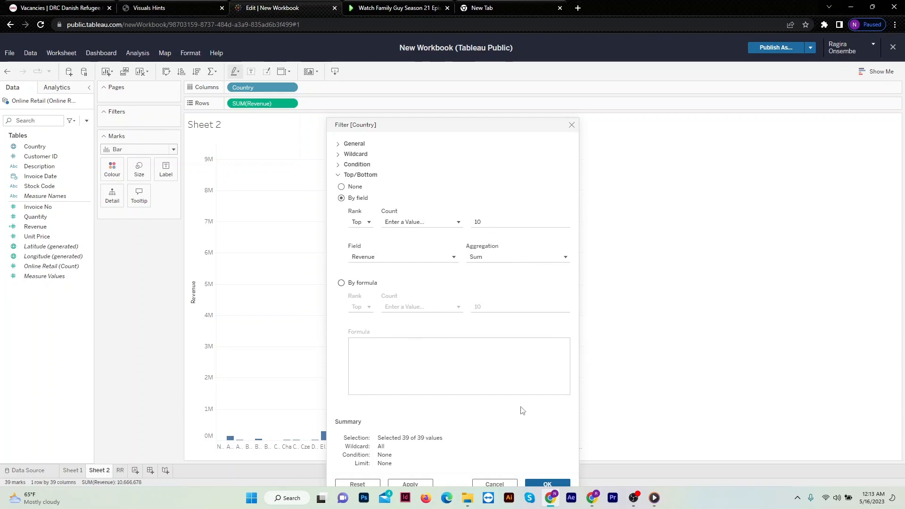
click(550, 482)
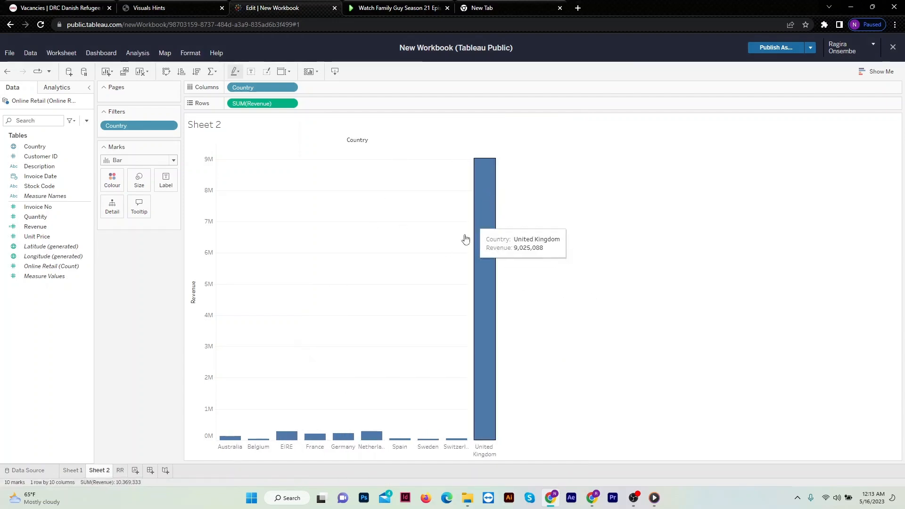
Exclude the United Kingdom bar from the country revenue chart.
mouse_move(477, 166)
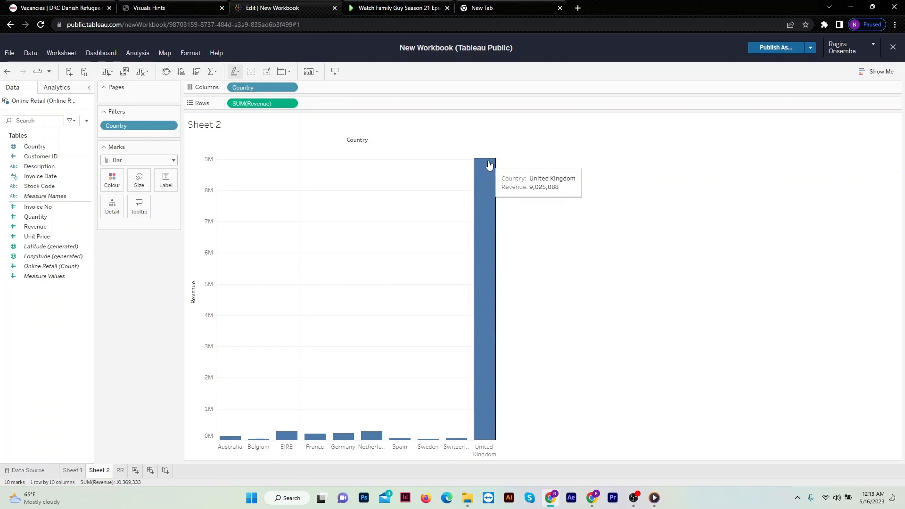
right_click(490, 197)
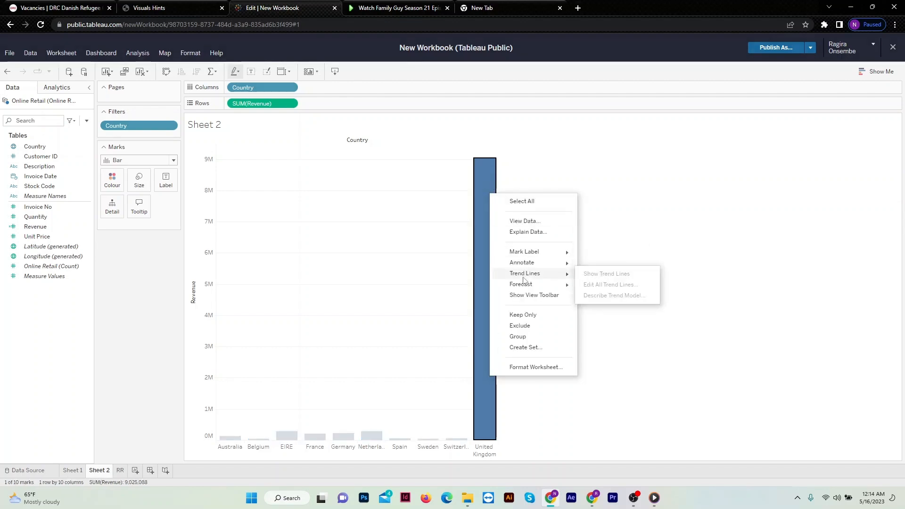
click(521, 326)
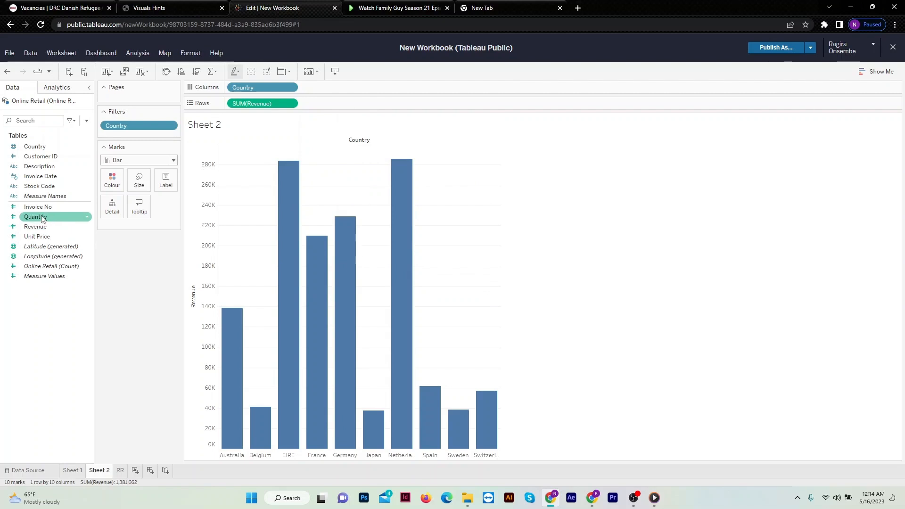
Add Quantity alongside Revenue on Sheet 2, convert the chart to side-by-side bars and sort it in descending order.
drag(38, 217, 332, 108)
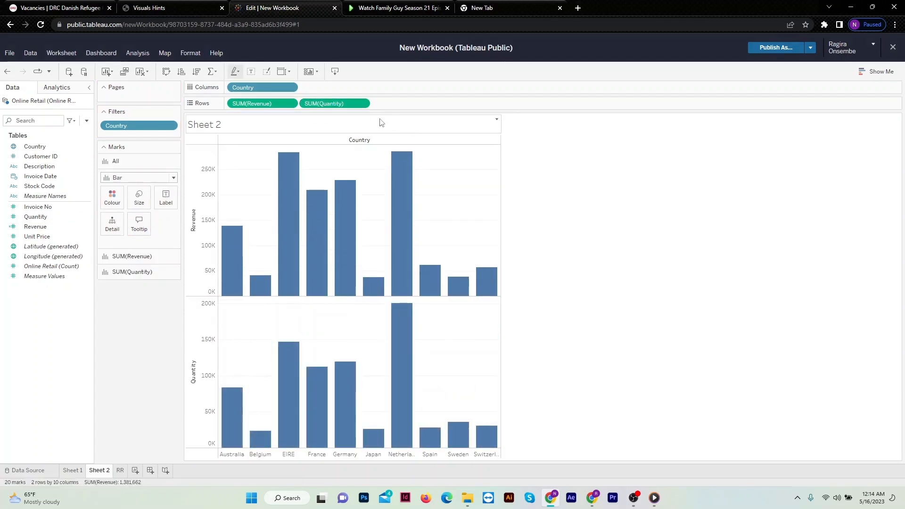
mouse_move(395, 273)
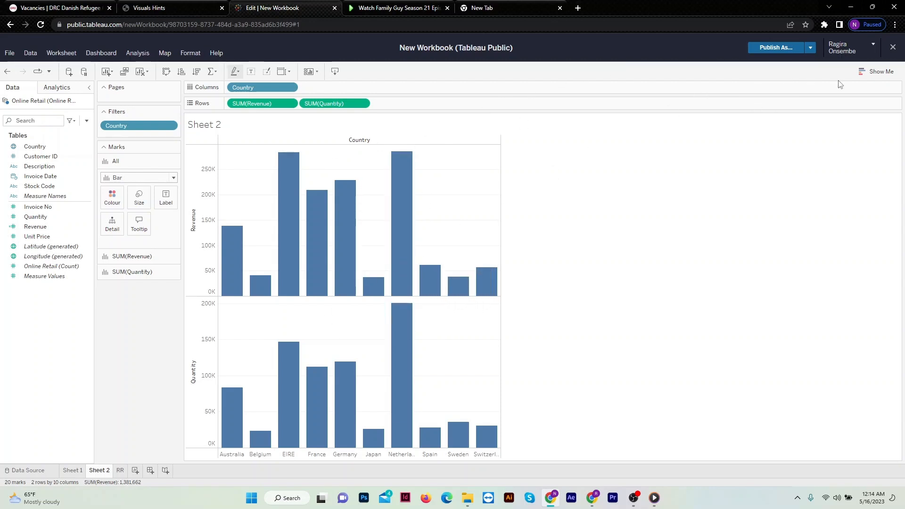
click(869, 73)
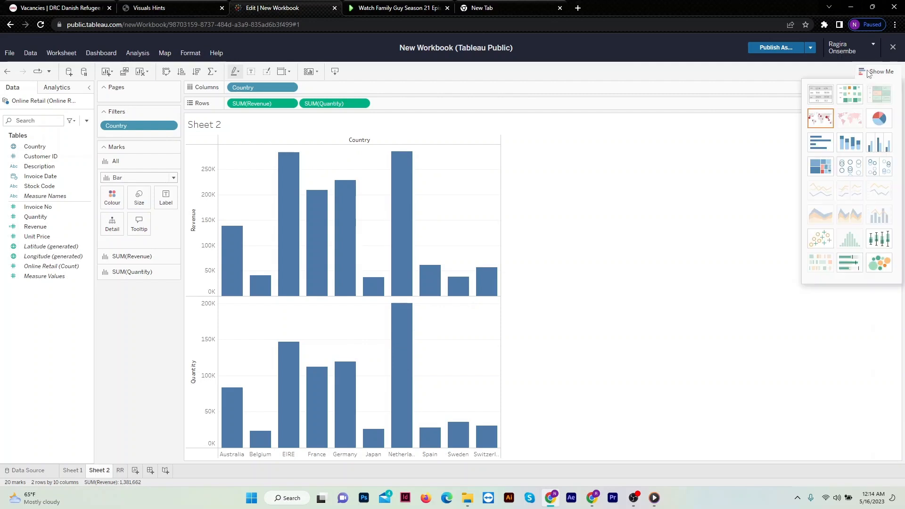
click(875, 148)
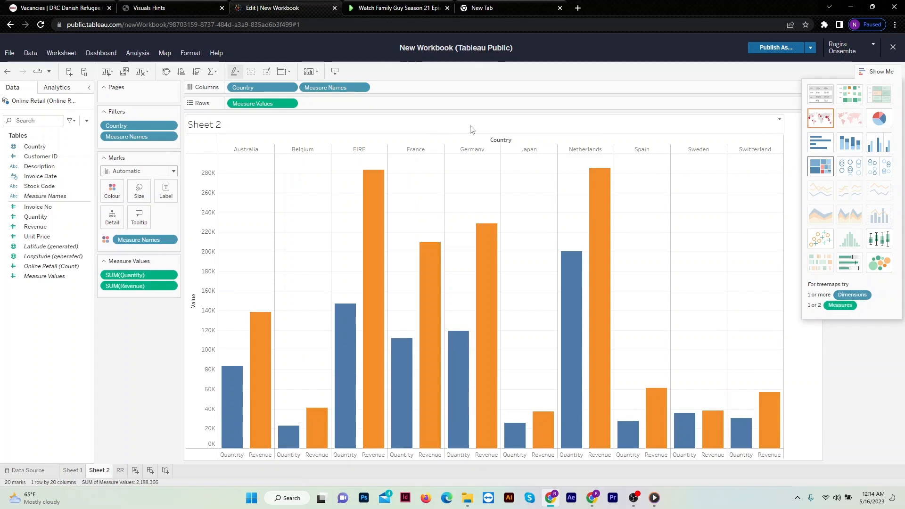
click(864, 75)
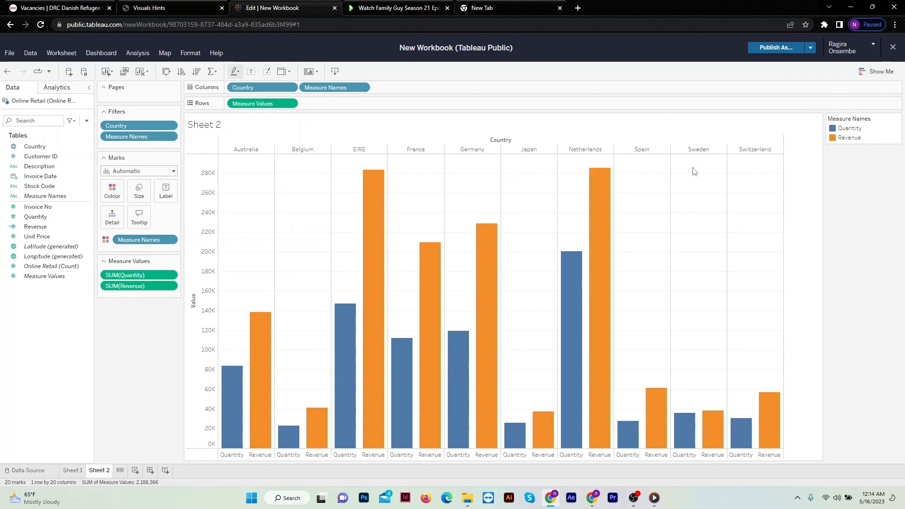
click(197, 71)
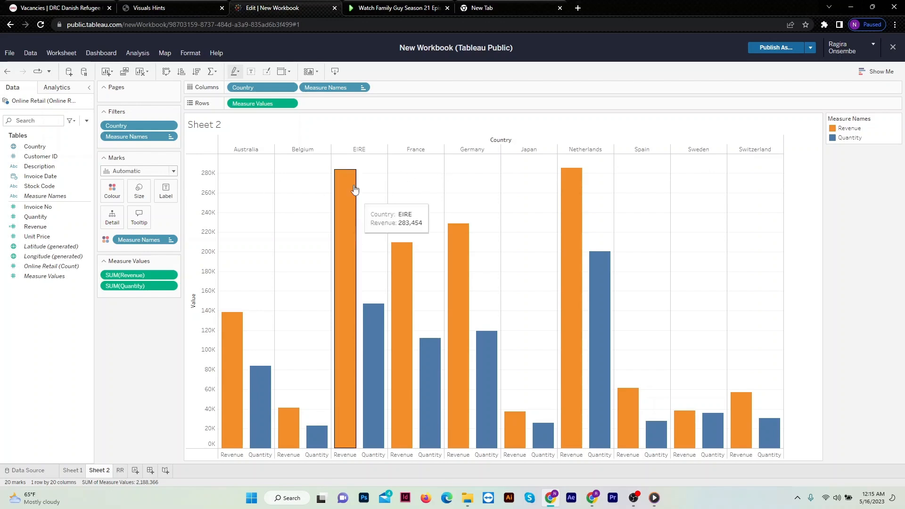
Turn off the horizontal grid lines in Sheet 2's worksheet formatting.
click(190, 54)
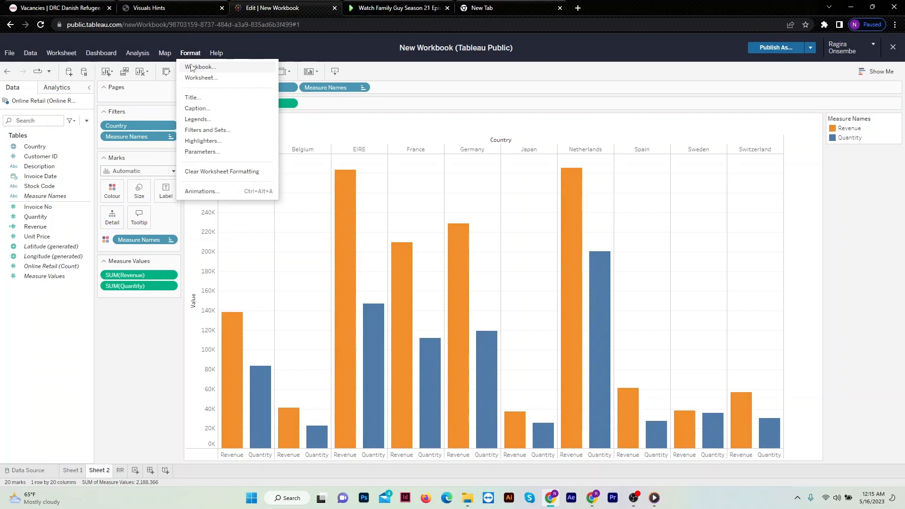
click(191, 79)
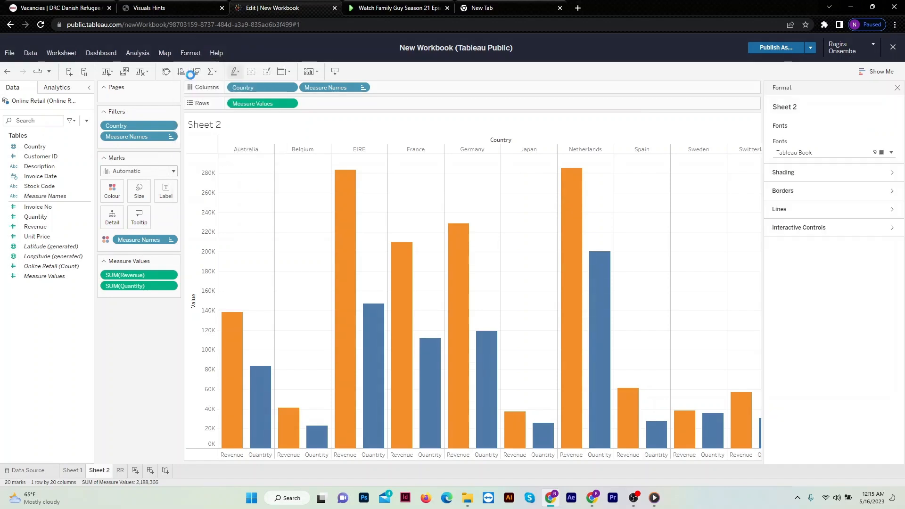
click(787, 214)
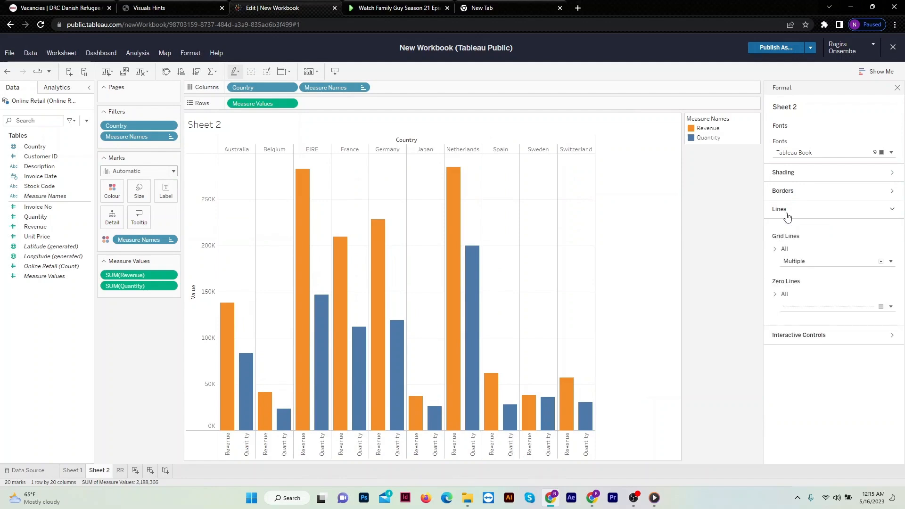
click(782, 250)
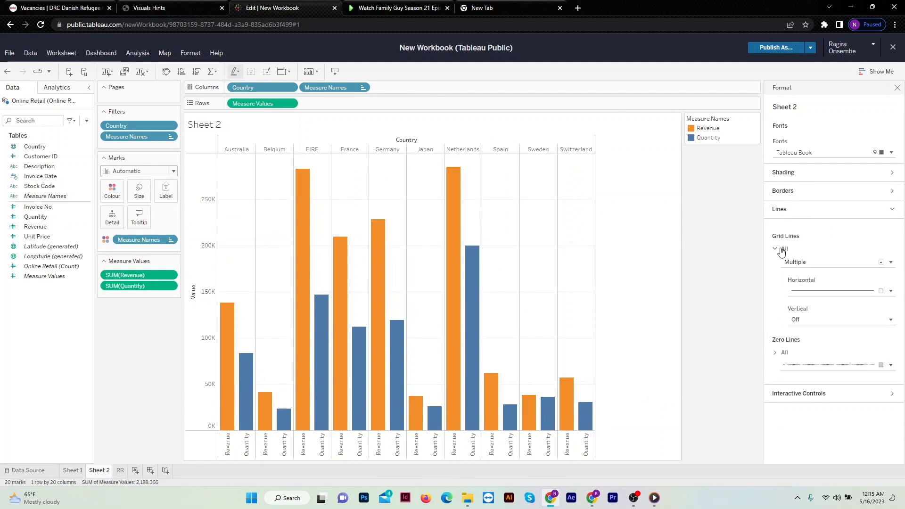
click(814, 285)
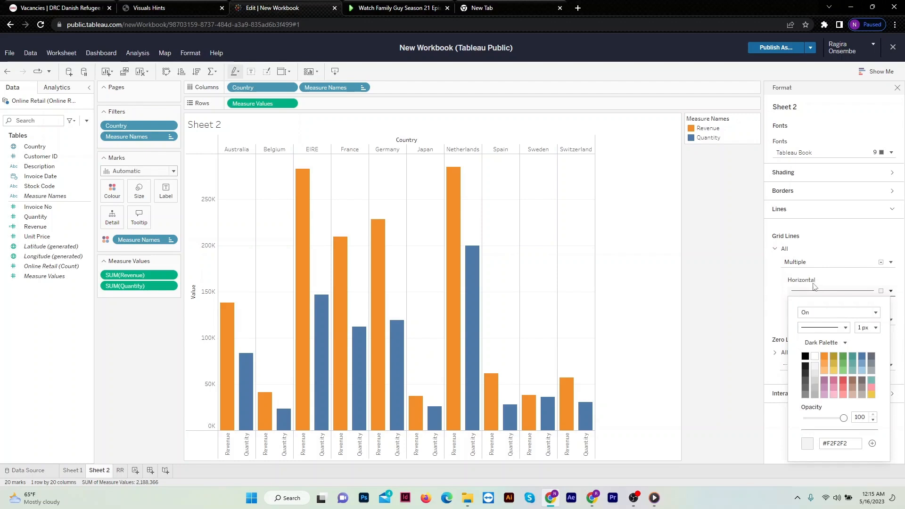
click(818, 313)
click(818, 335)
click(897, 88)
click(897, 89)
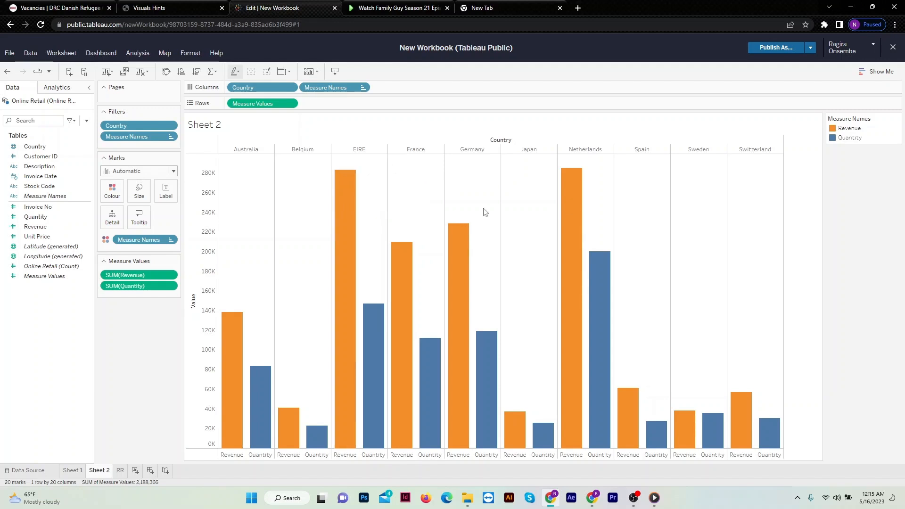
Replace Sheet 2's chart title with "Top 10 Countries by Revenue and their Quantity", formatted bold and centred.
double_click(218, 125)
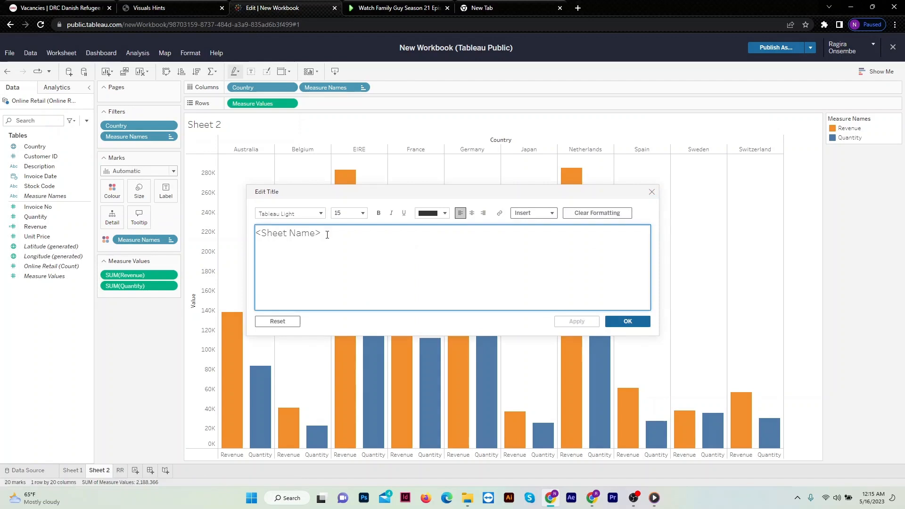
key(ctrl+a)
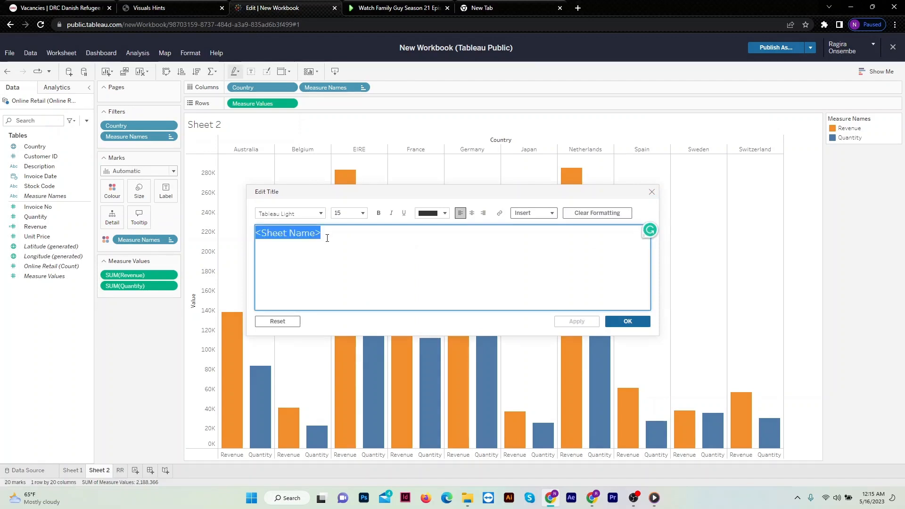
text(Top 10)
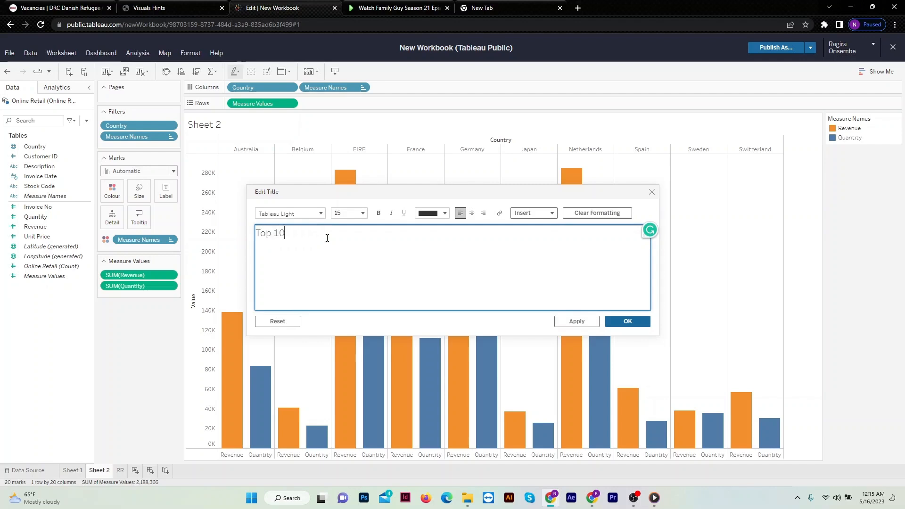
text( V)
text(oun)
key(BackSpace)
key(BackSpace)
text(nd their )
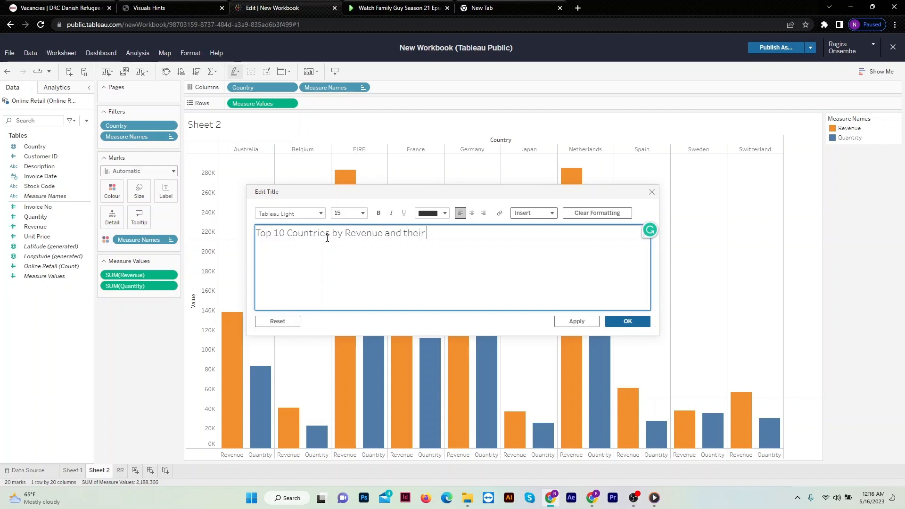
text(Quantity)
key(ctrl+a)
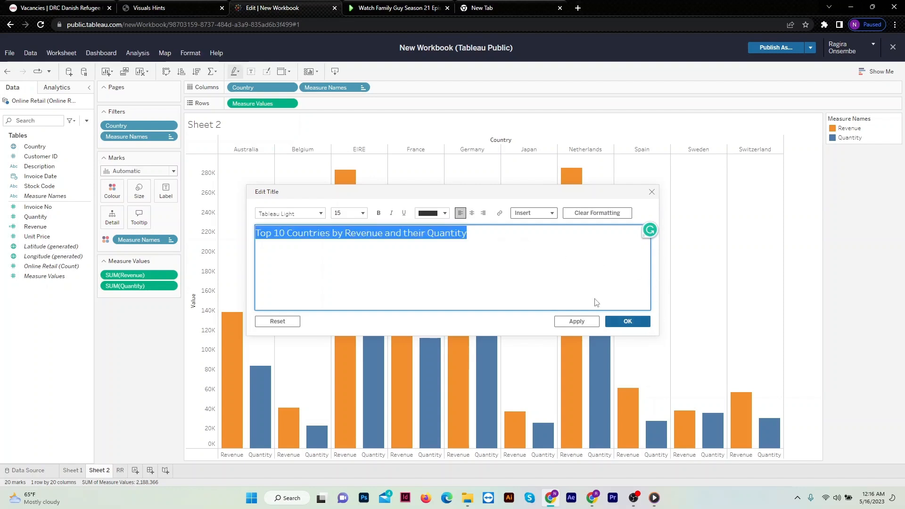
key(ctrl+b)
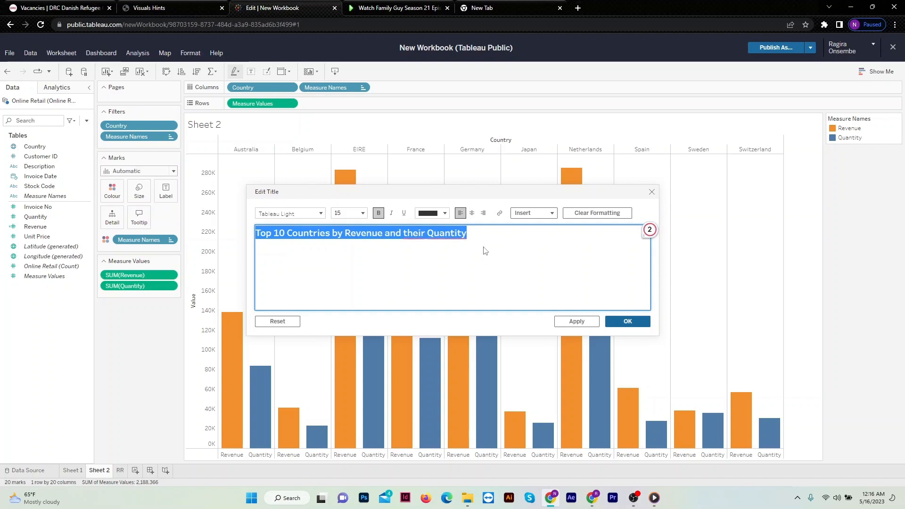
click(472, 212)
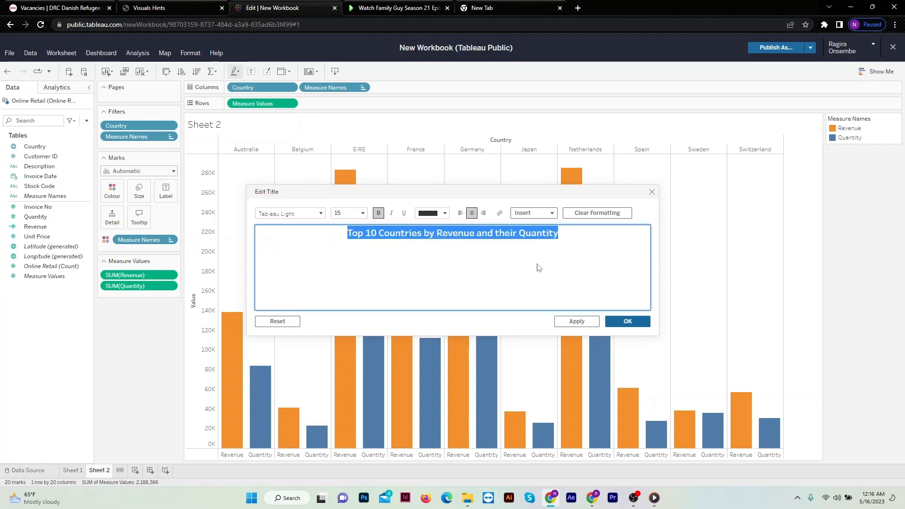
click(618, 321)
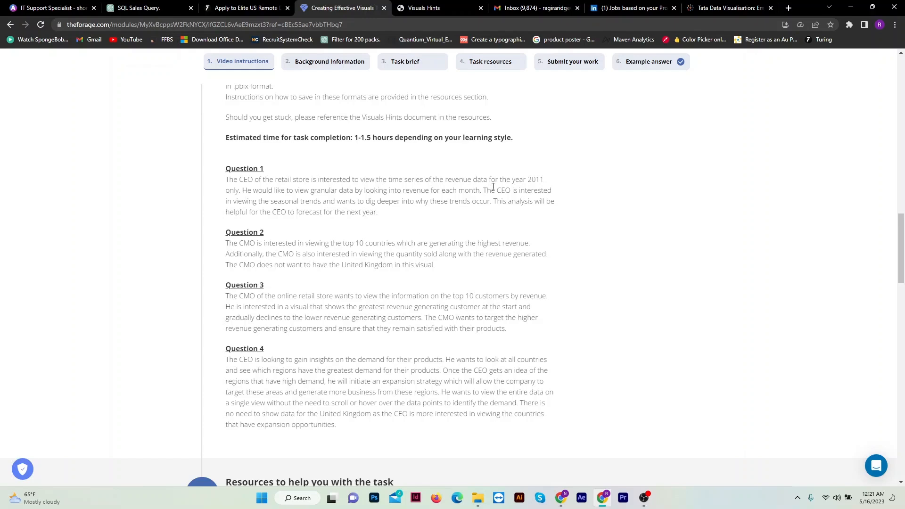
Switch to the Tableau Public workbook and build a bar chart on Sheet 3 with Revenue as columns and Customer ID as rows.
click(561, 497)
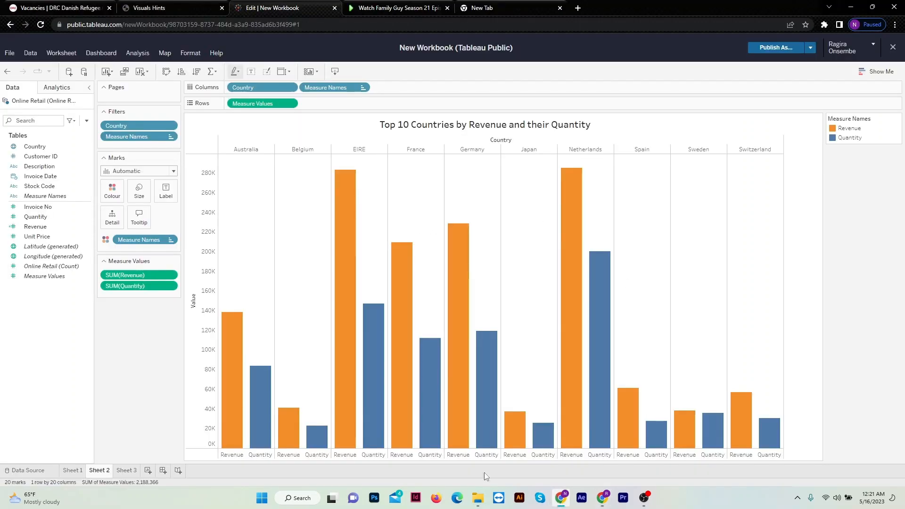
click(126, 470)
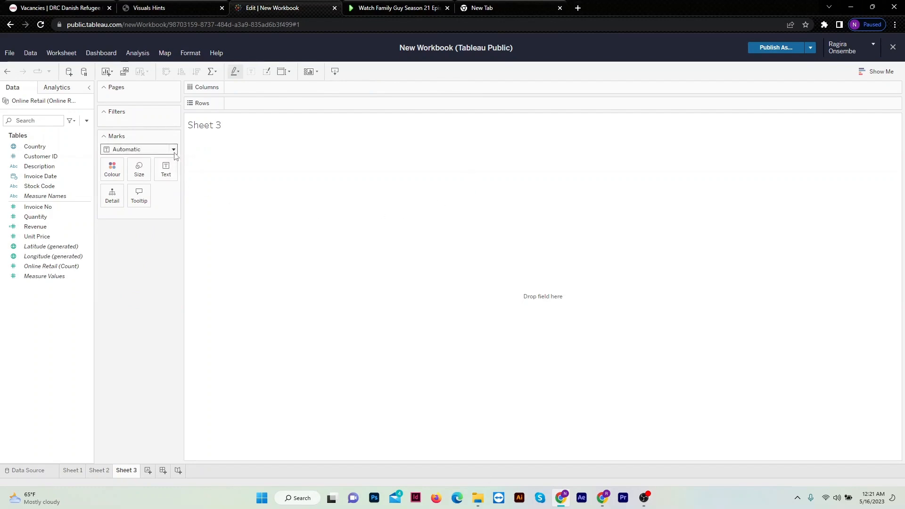
click(174, 151)
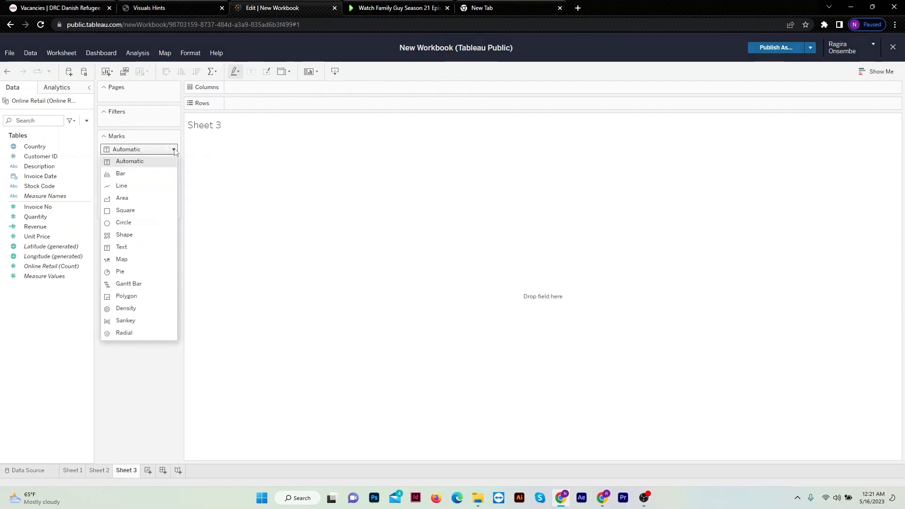
click(153, 174)
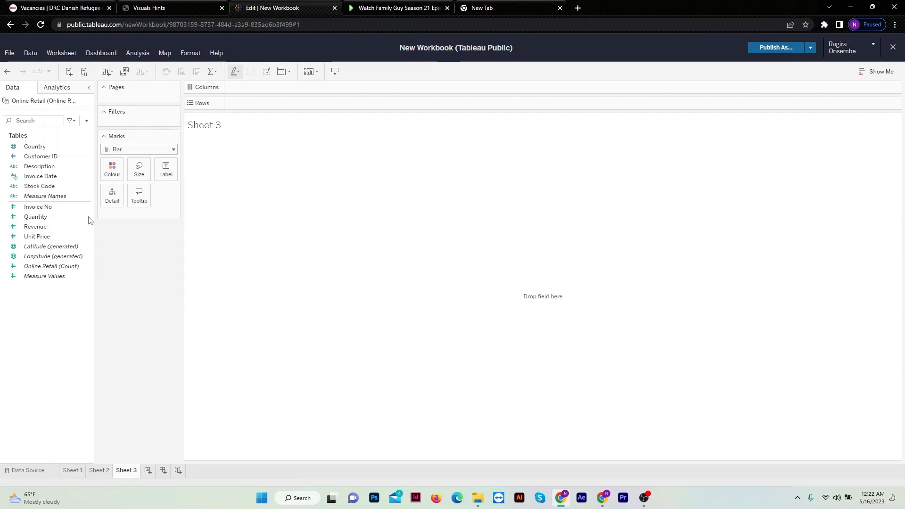
drag(50, 226, 258, 89)
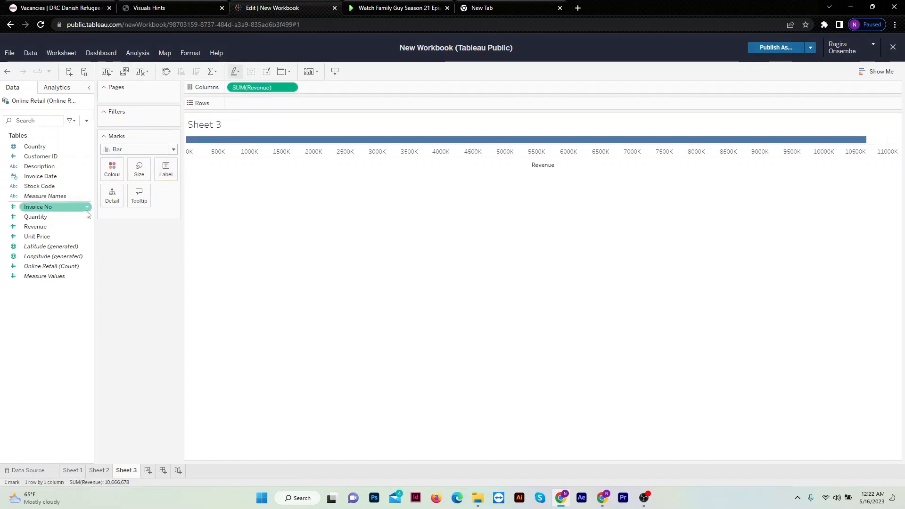
drag(52, 157, 257, 104)
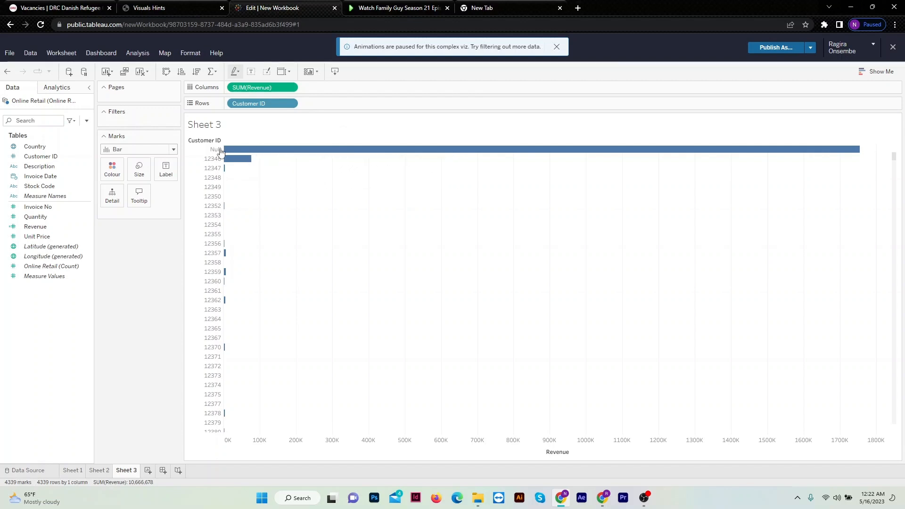
Exclude the Null customer from Sheet 3's revenue chart.
mouse_move(257, 154)
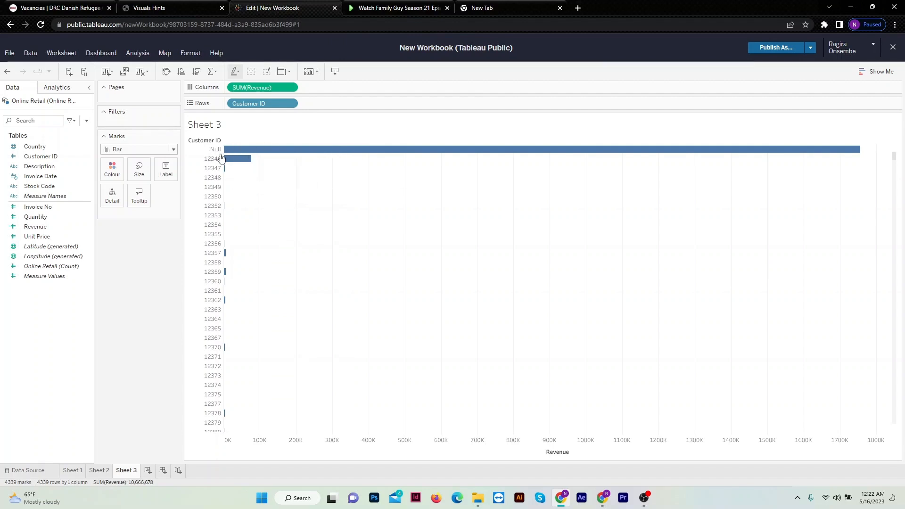
right_click(258, 149)
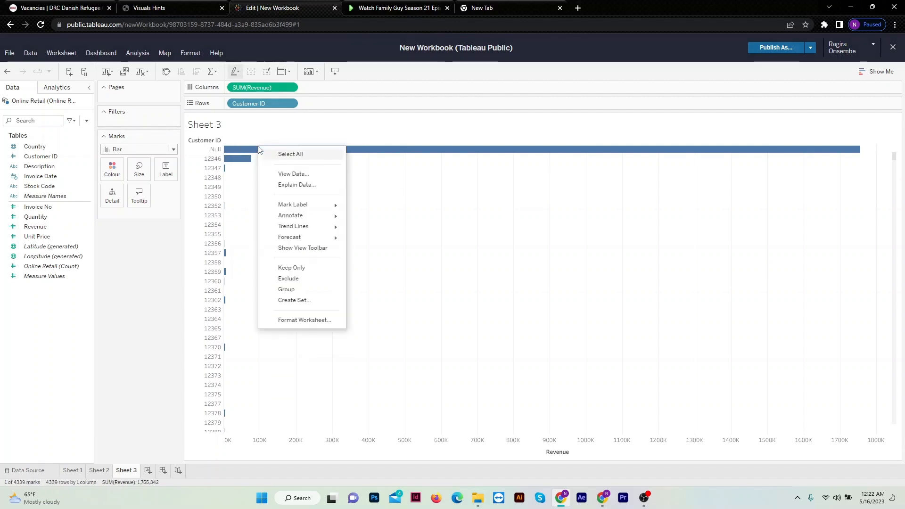
click(299, 281)
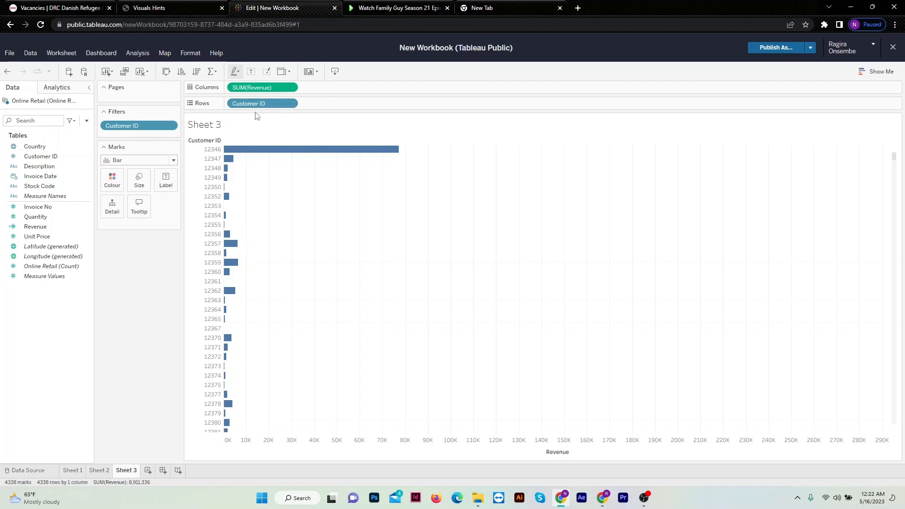
Limit the Customer ID filter on Sheet 3 to the top 10 customers by sum of Revenue.
click(292, 104)
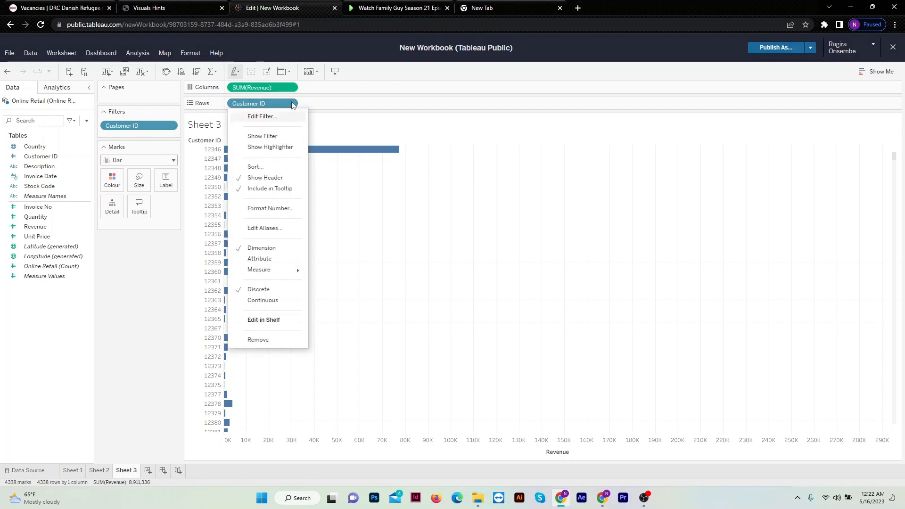
click(266, 118)
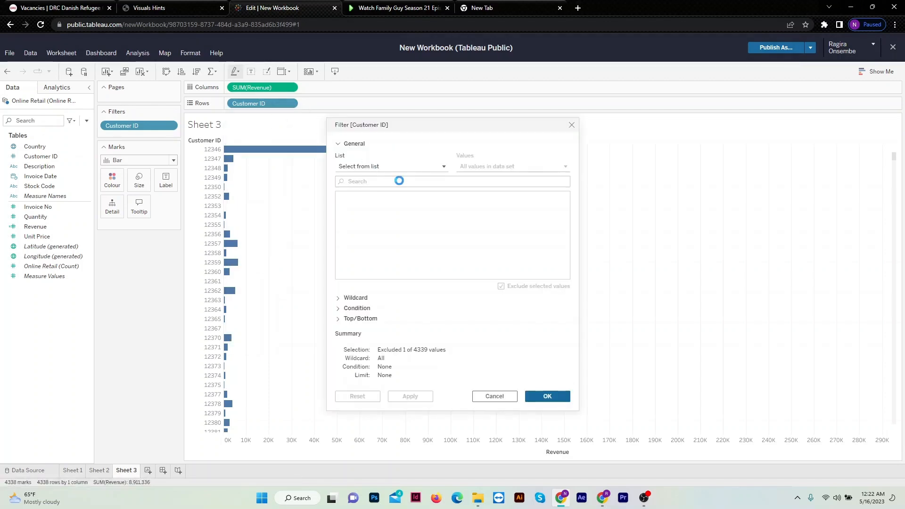
click(344, 149)
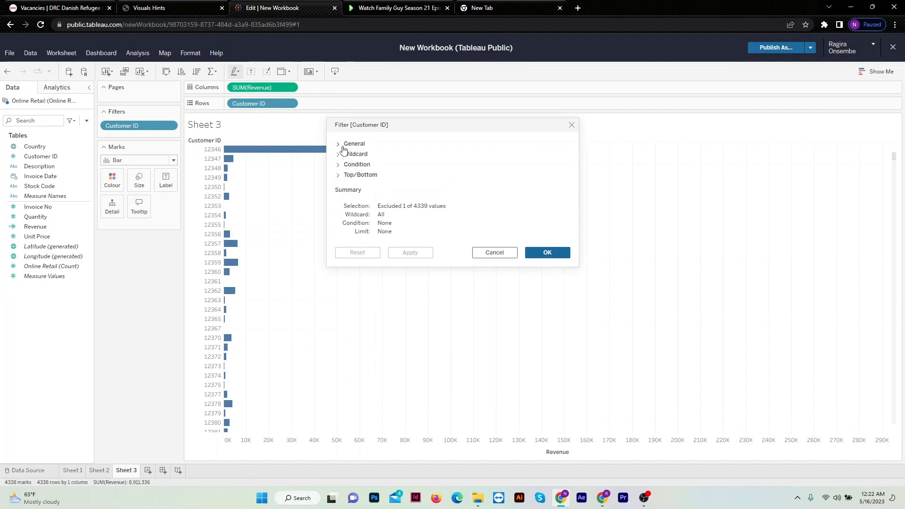
click(347, 177)
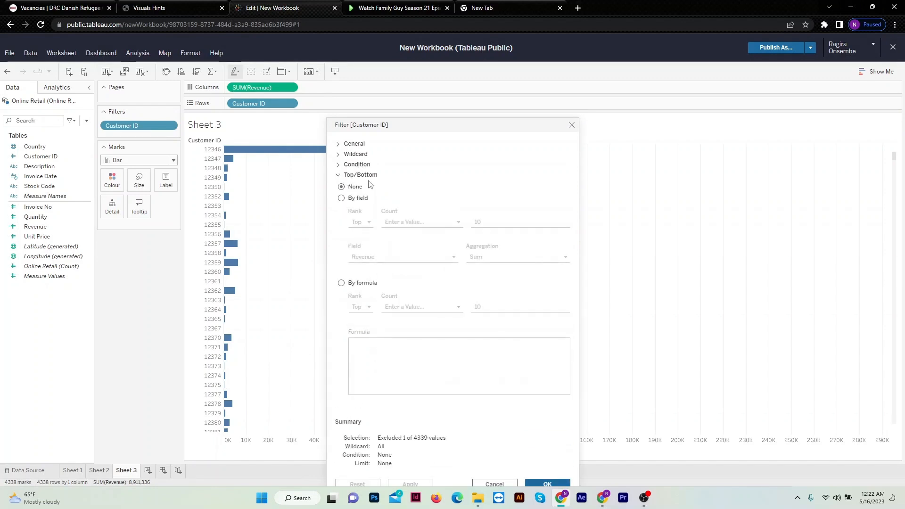
click(352, 201)
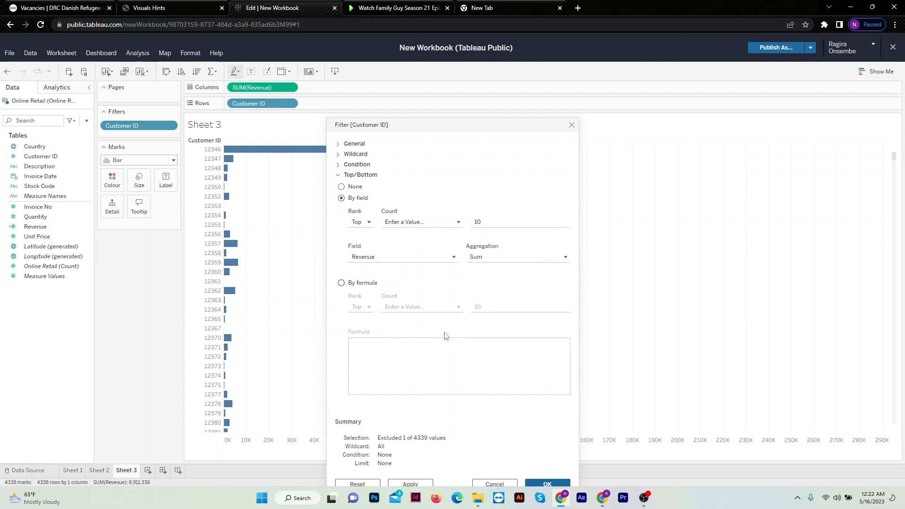
click(546, 483)
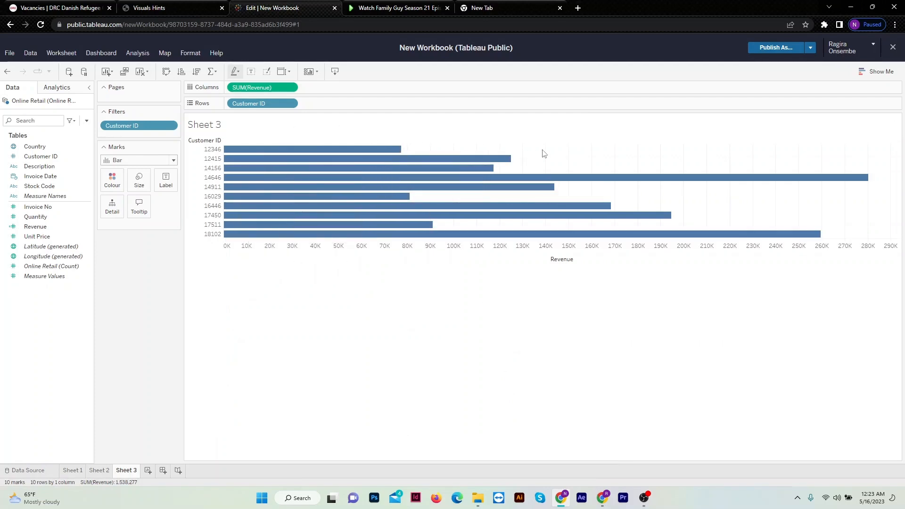
Sort the customers by revenue in descending order and fit the chart to the full height of the view.
click(195, 74)
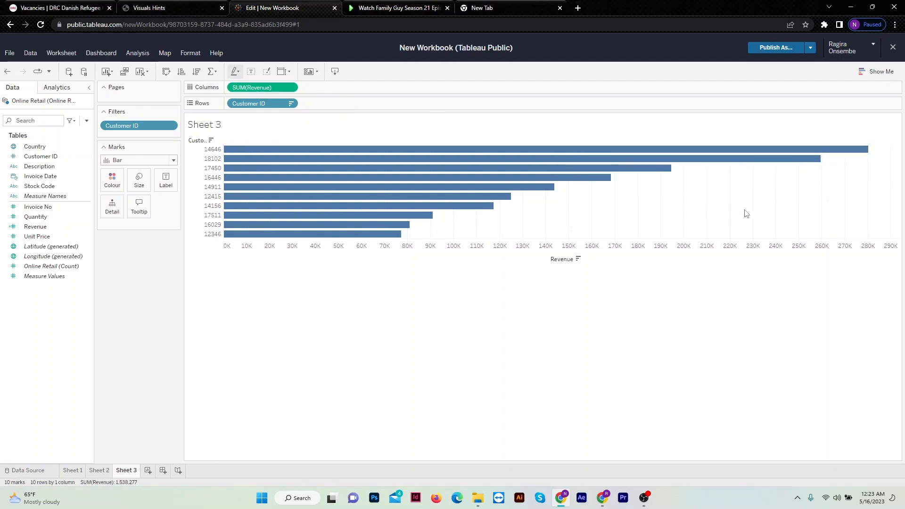
click(318, 73)
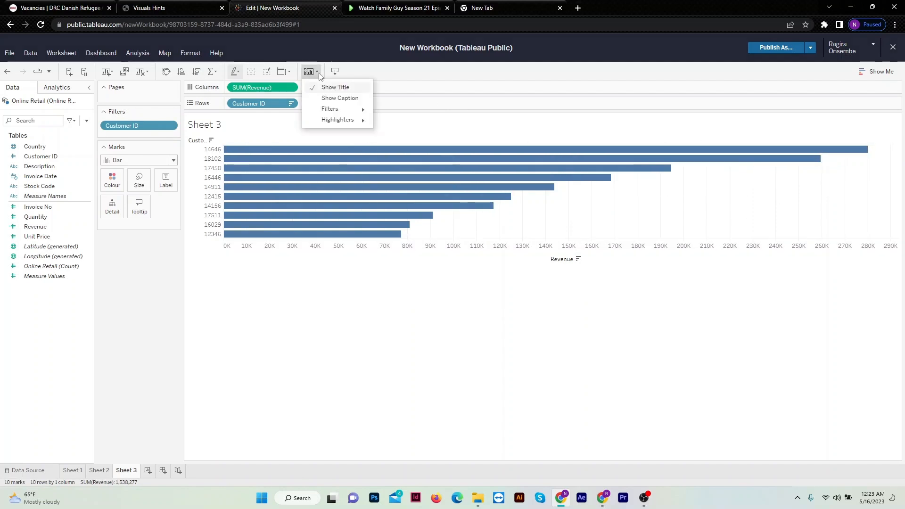
click(287, 74)
click(287, 72)
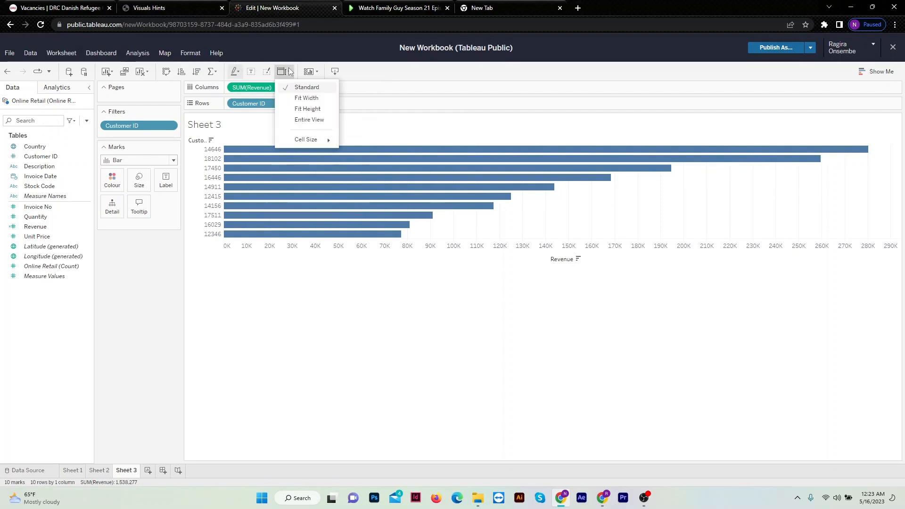
click(312, 113)
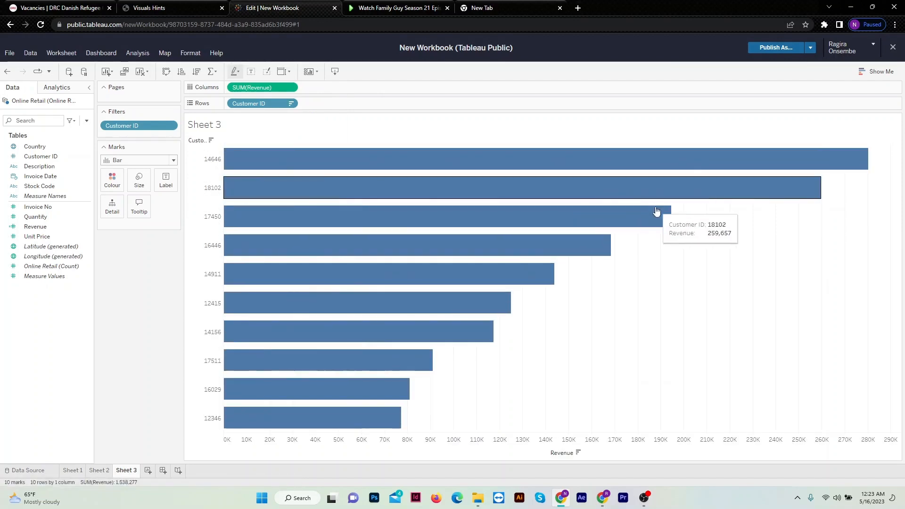
mouse_move(667, 176)
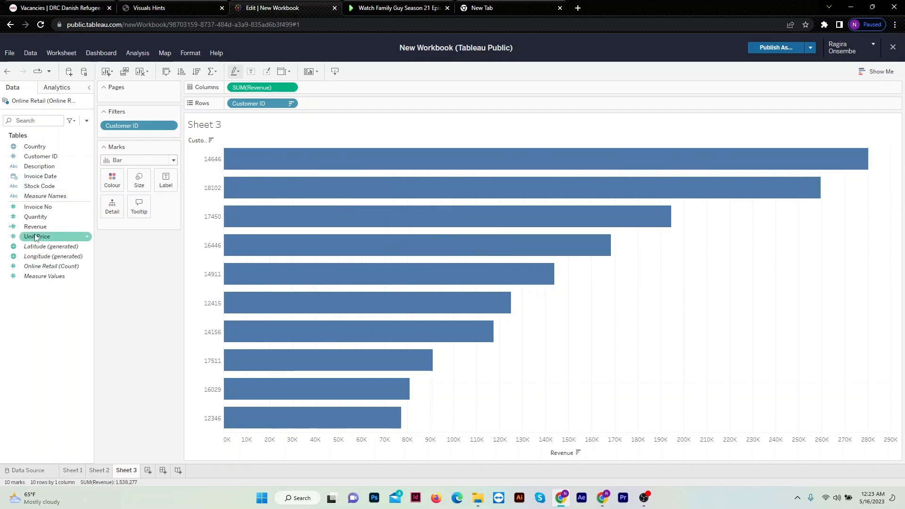
Add Revenue to the marks as a label so each customer's bar carries its revenue value.
drag(35, 226, 141, 228)
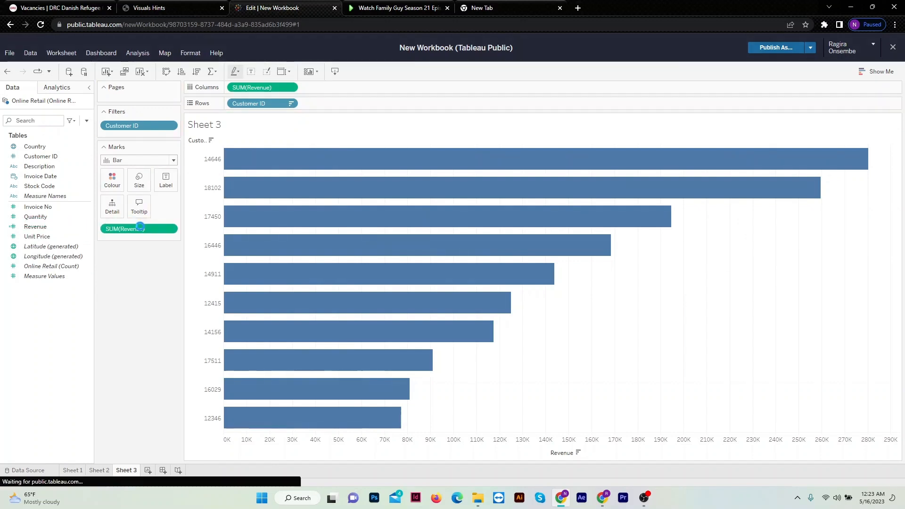
click(105, 229)
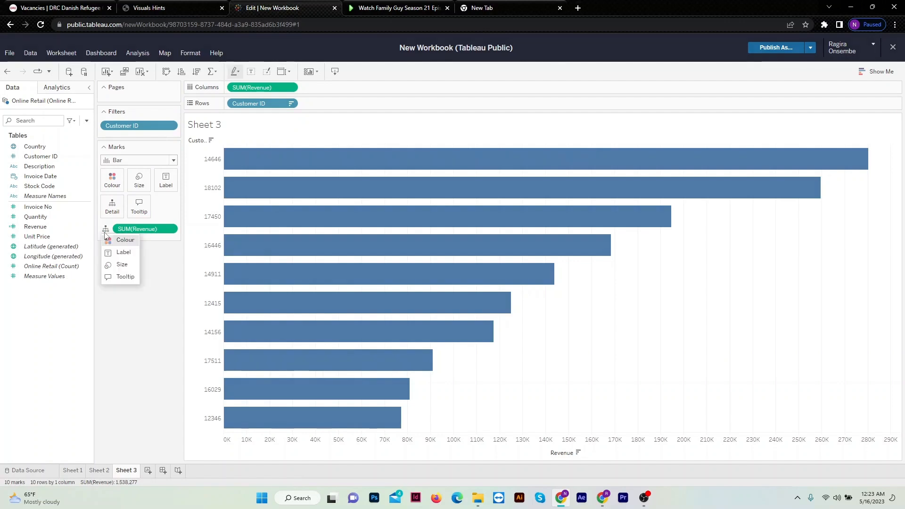
click(120, 253)
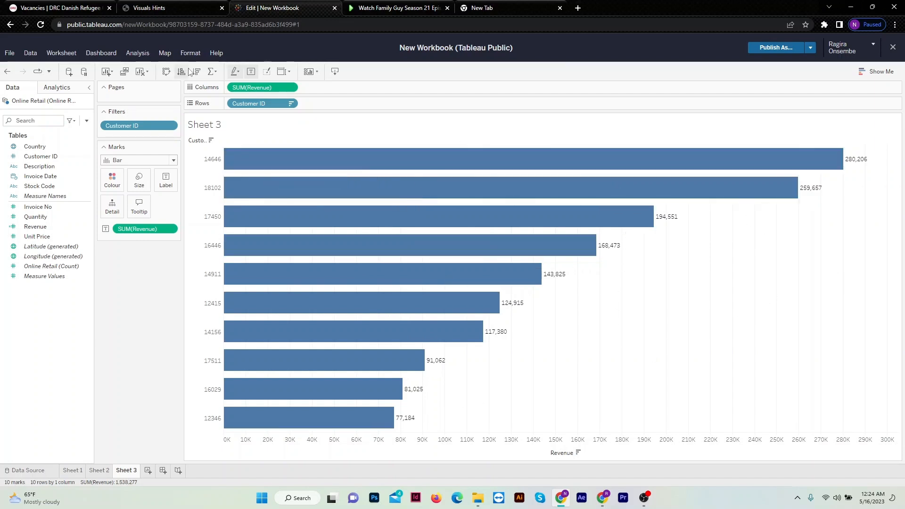
Open the line settings in Sheet 3's worksheet formatting.
click(190, 53)
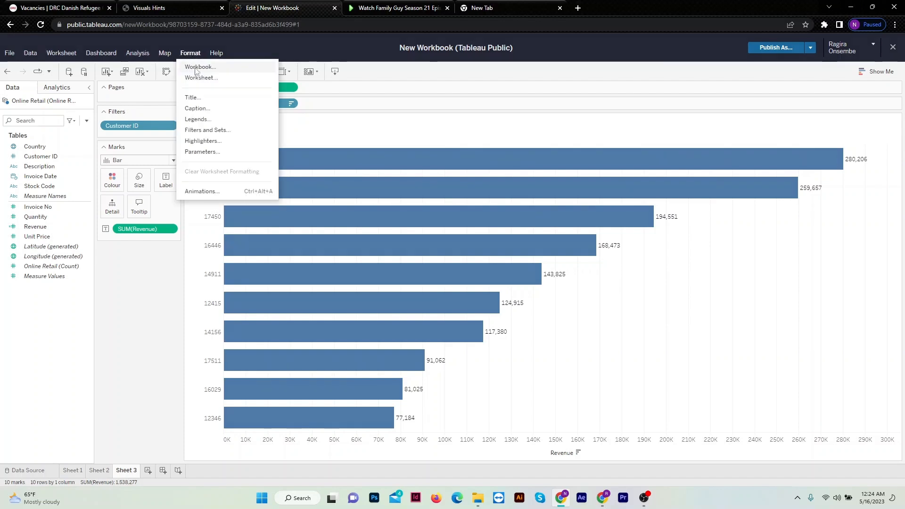
click(208, 77)
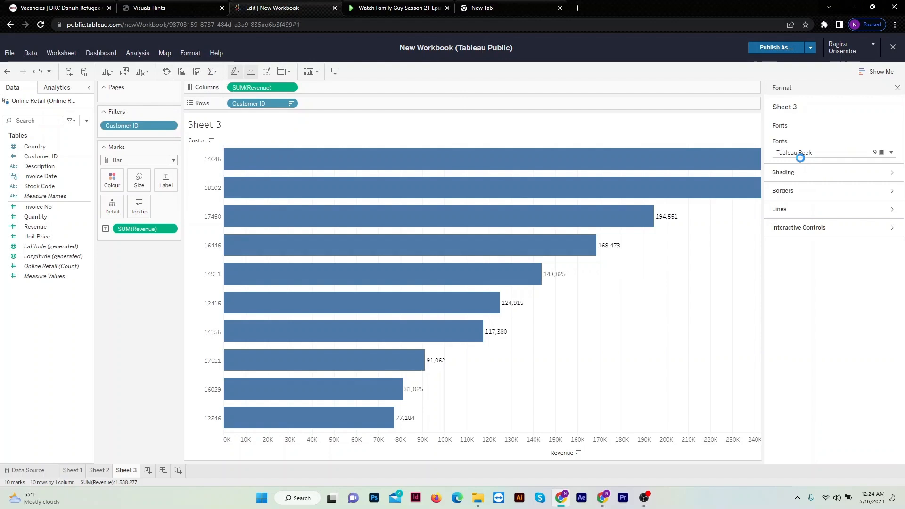
click(792, 212)
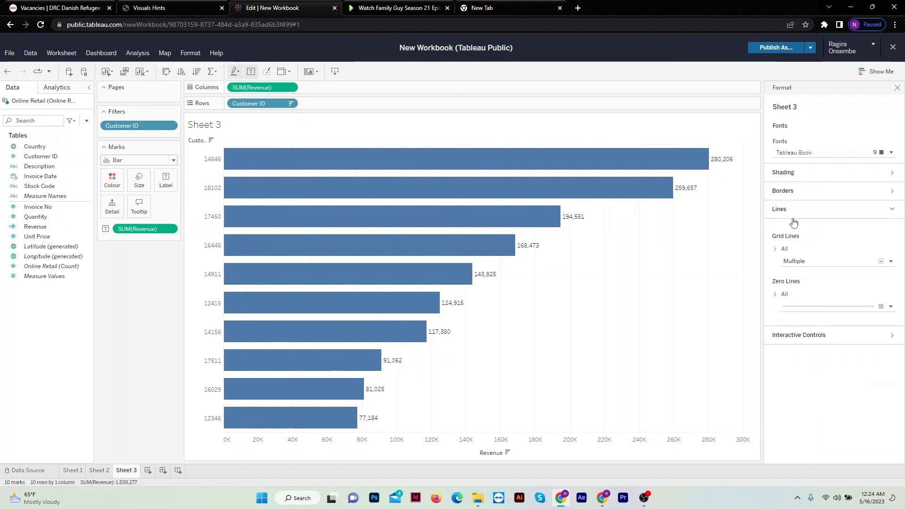
click(797, 262)
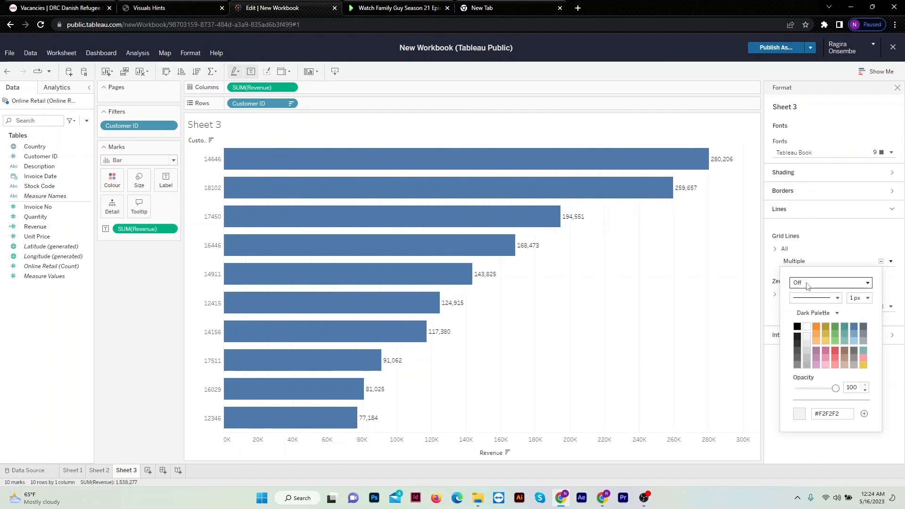
click(797, 259)
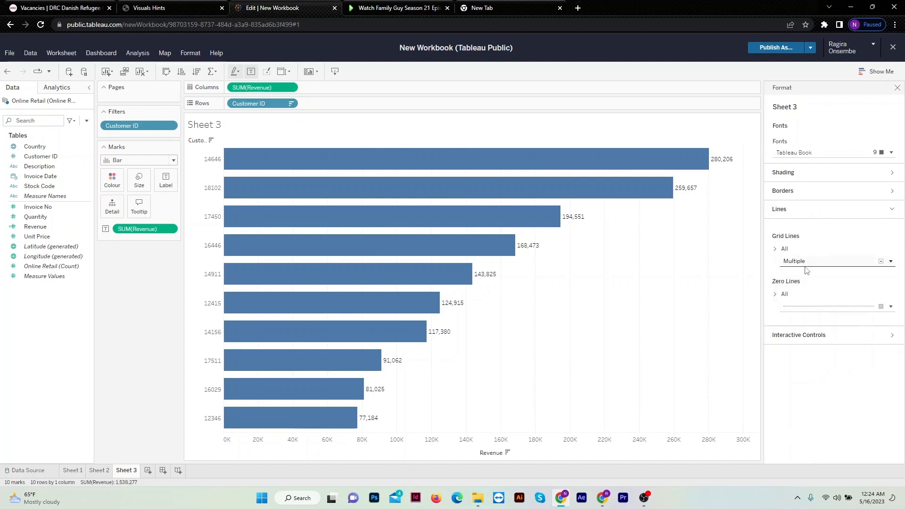
click(784, 294)
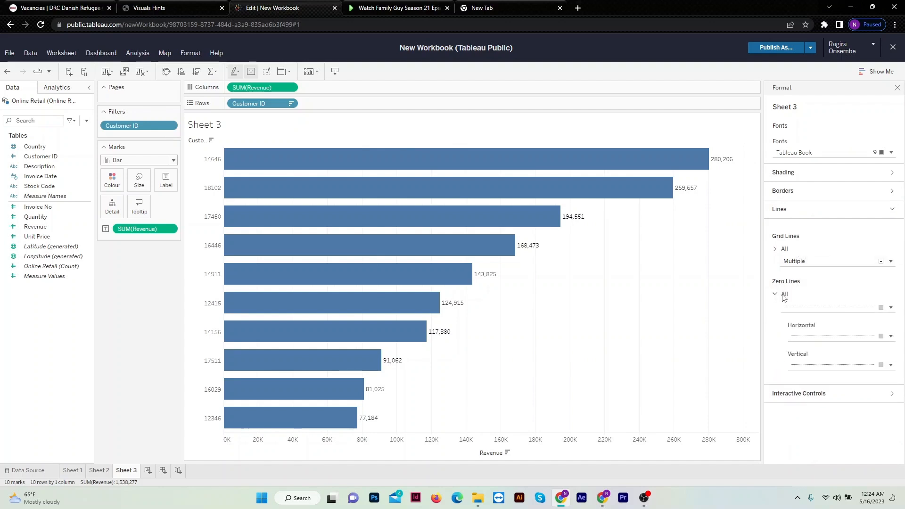
click(796, 263)
click(796, 262)
Turn off the vertical grid lines for Sheet 3 and close the worksheet formatting.
click(775, 249)
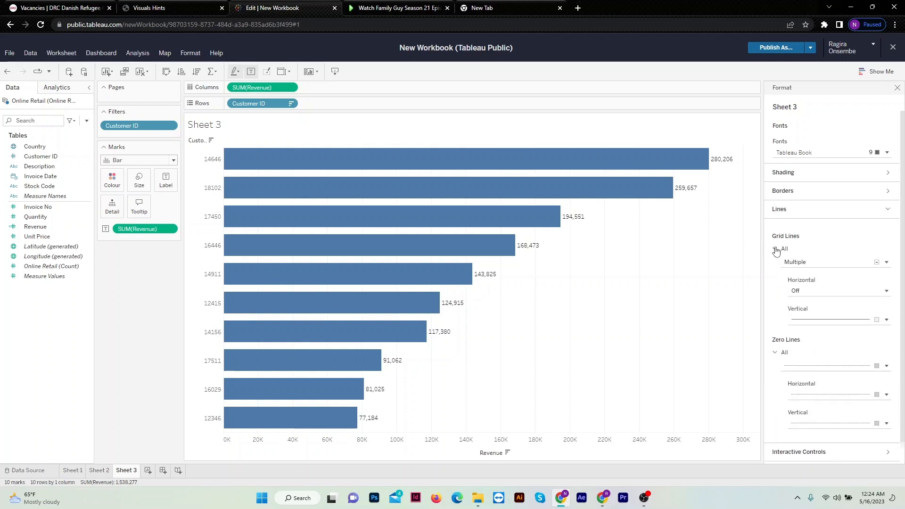
click(816, 319)
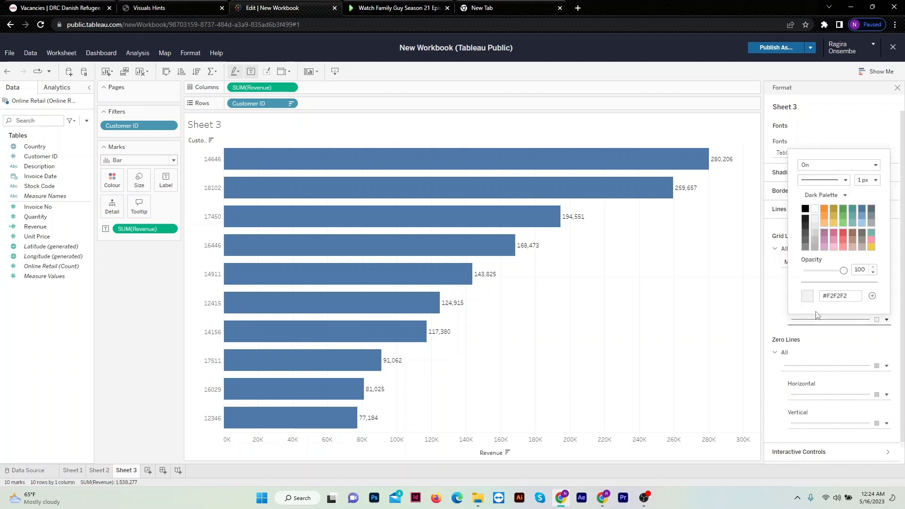
click(829, 169)
click(826, 185)
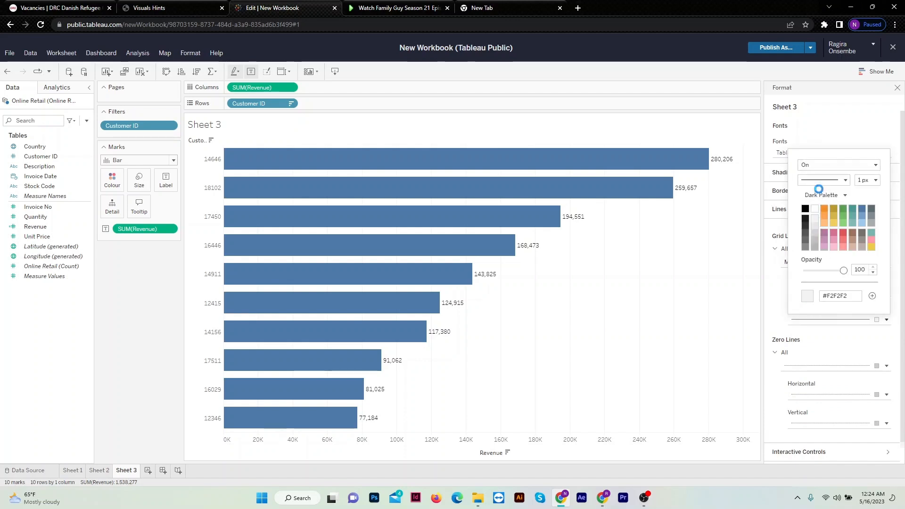
click(898, 89)
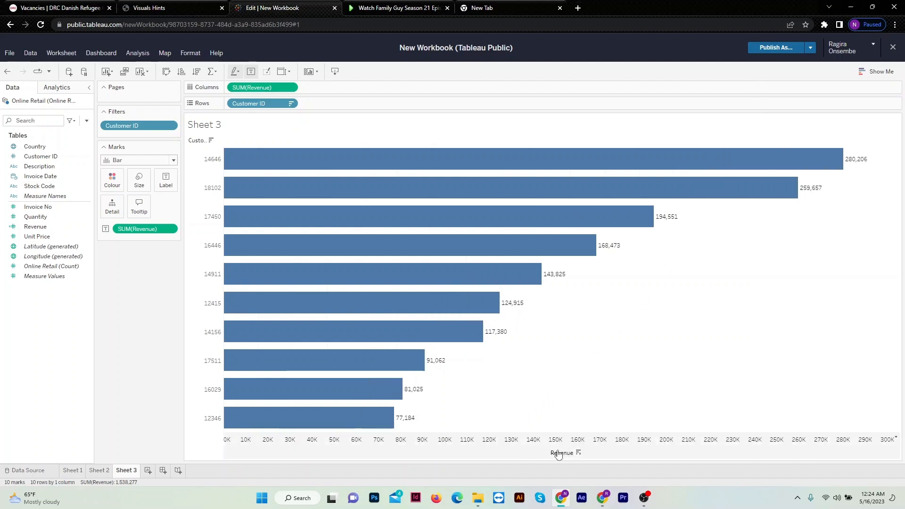
Hide the Revenue axis header on the customer bar chart.
click(346, 454)
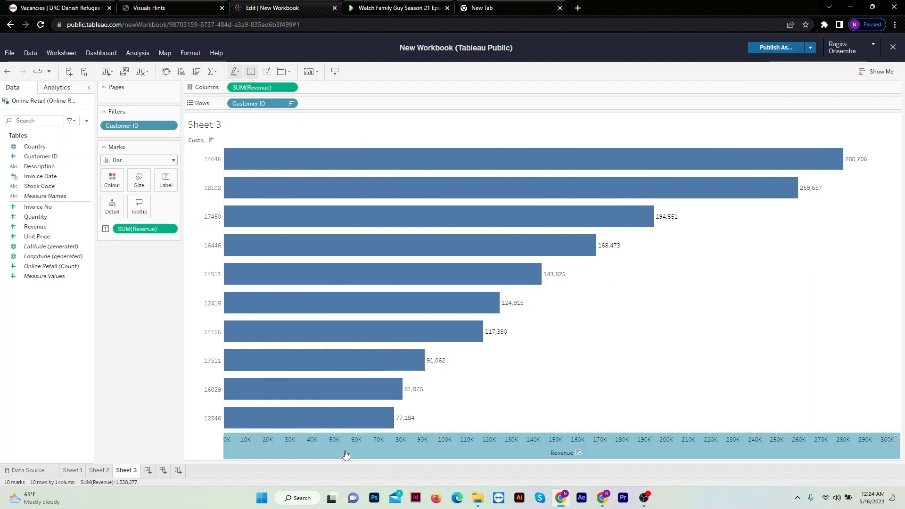
right_click(407, 447)
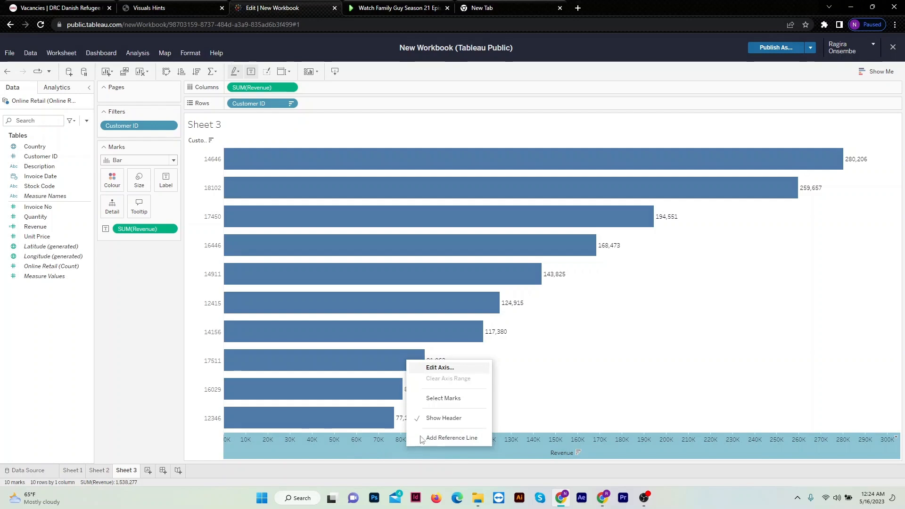
click(446, 418)
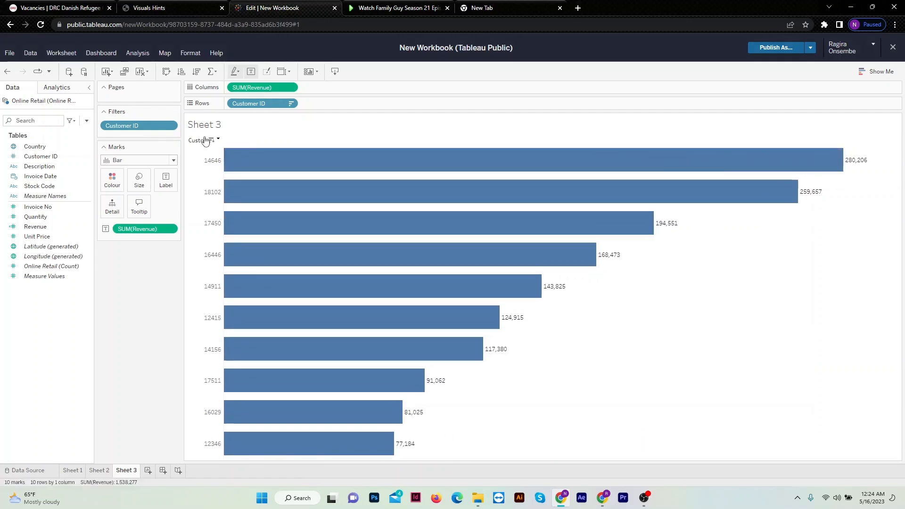
Title the customer bar chart "Top 10 Customers by Revenue" in bold, centred text.
double_click(218, 125)
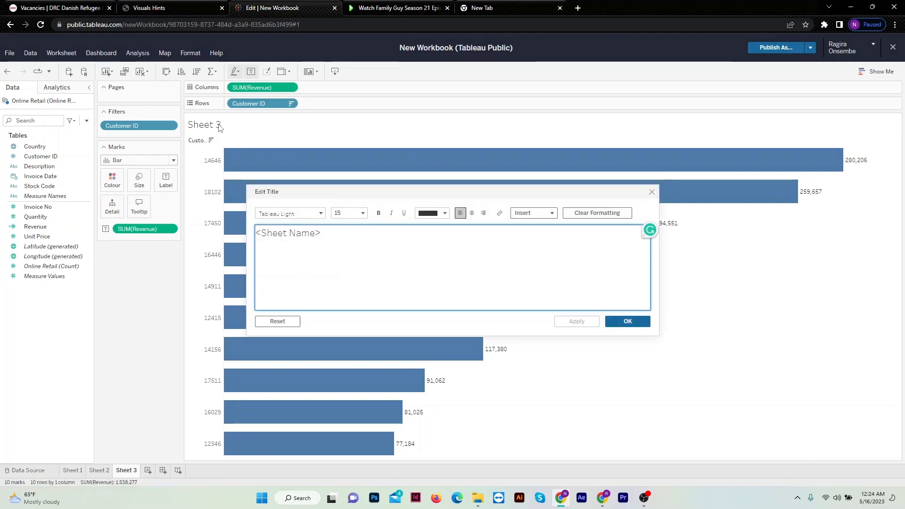
key(ctrl+a)
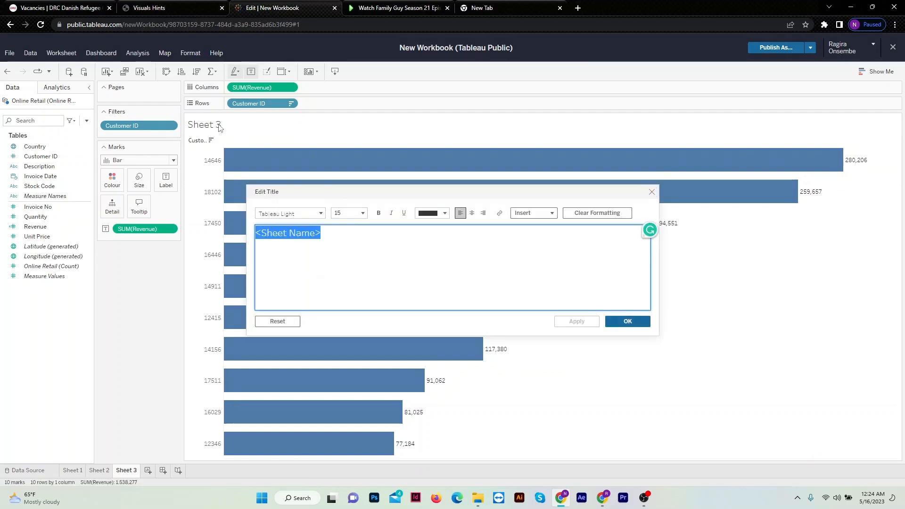
text(Top 10 )
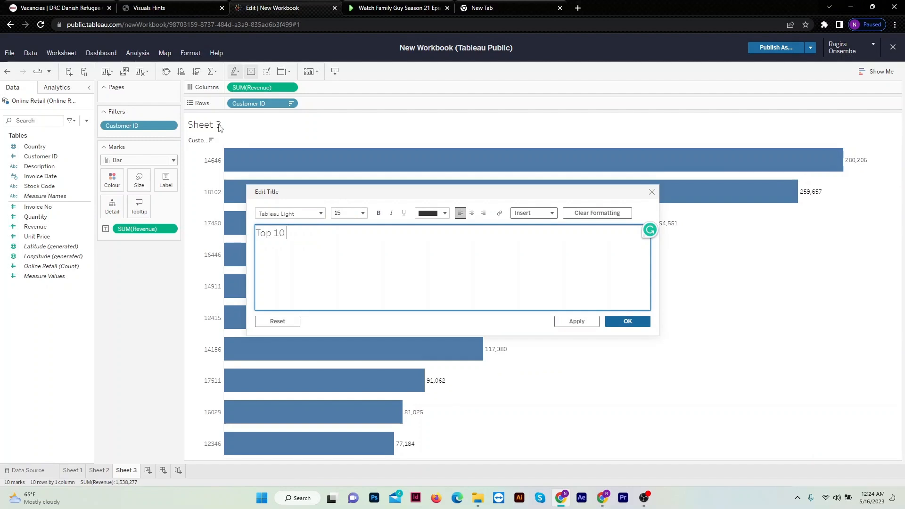
text(Customers)
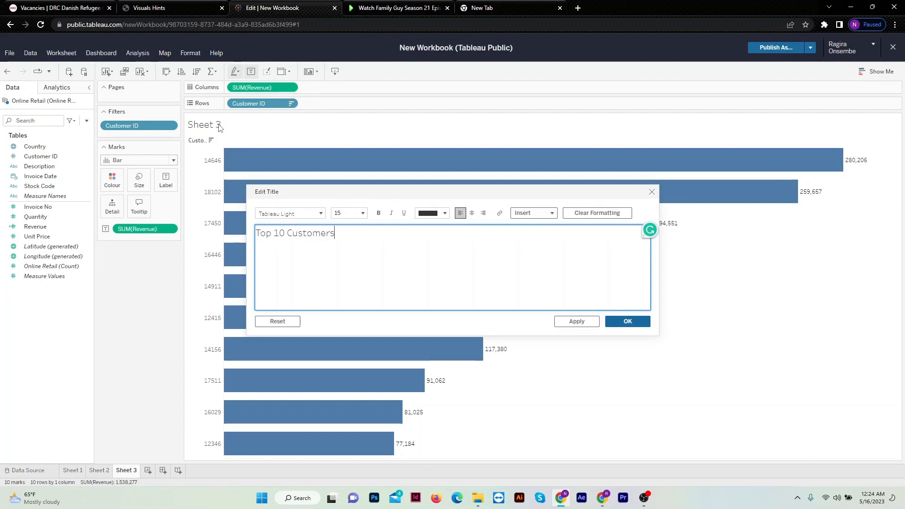
text( by Revenue)
key(ctrl+a)
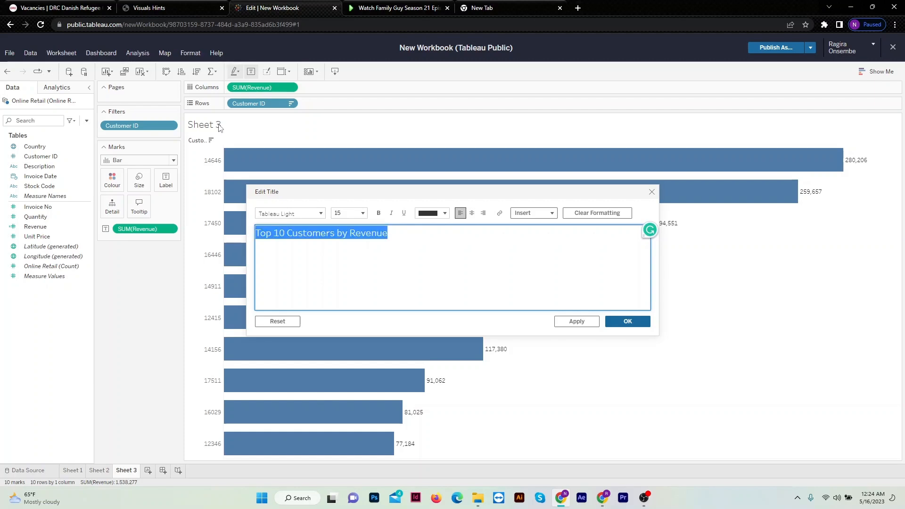
key(ctrl+b)
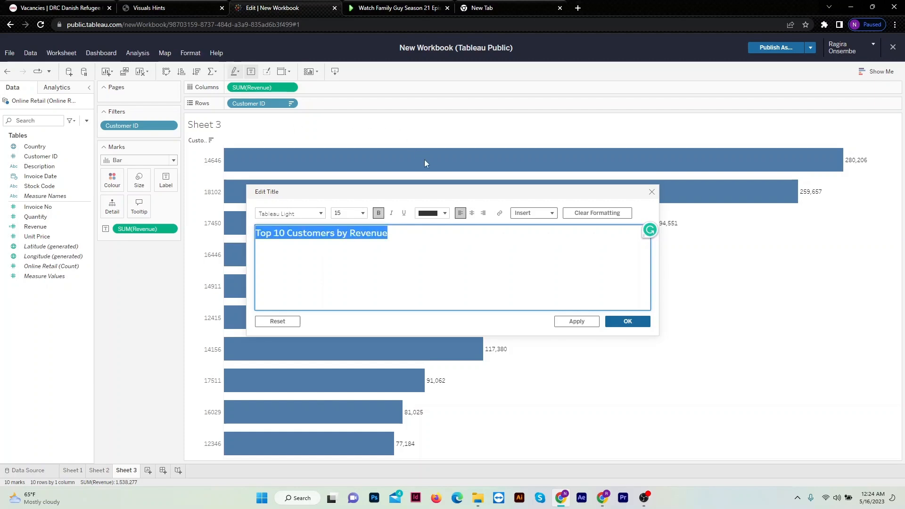
click(472, 212)
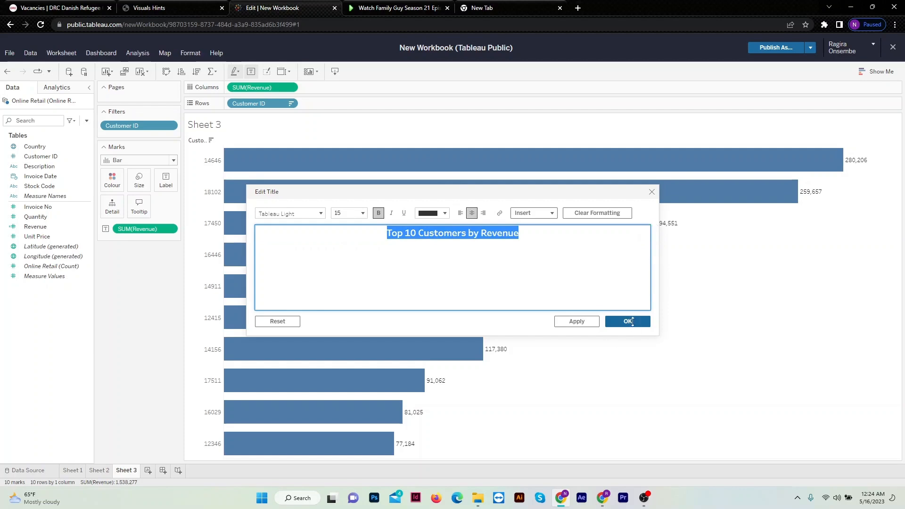
click(631, 323)
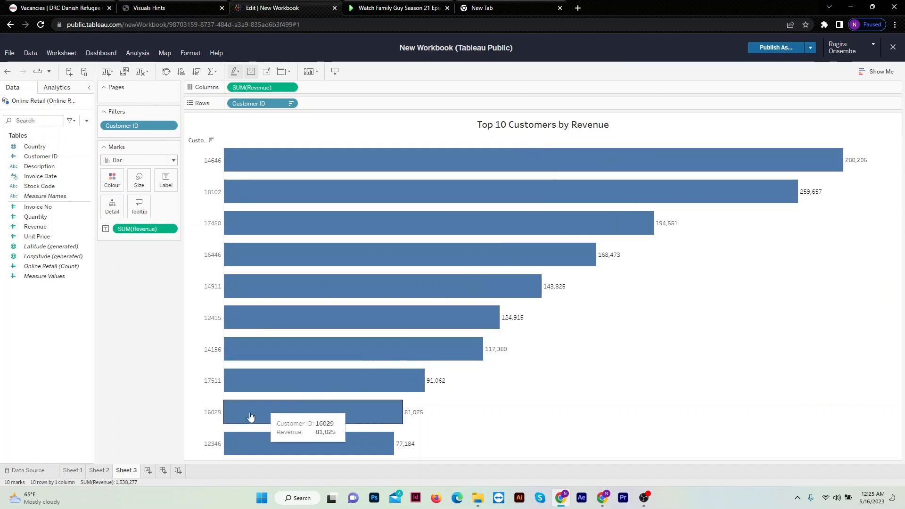
Add a new worksheet for Question 4 and return to the Tableau workbook from the Forage task brief.
click(148, 470)
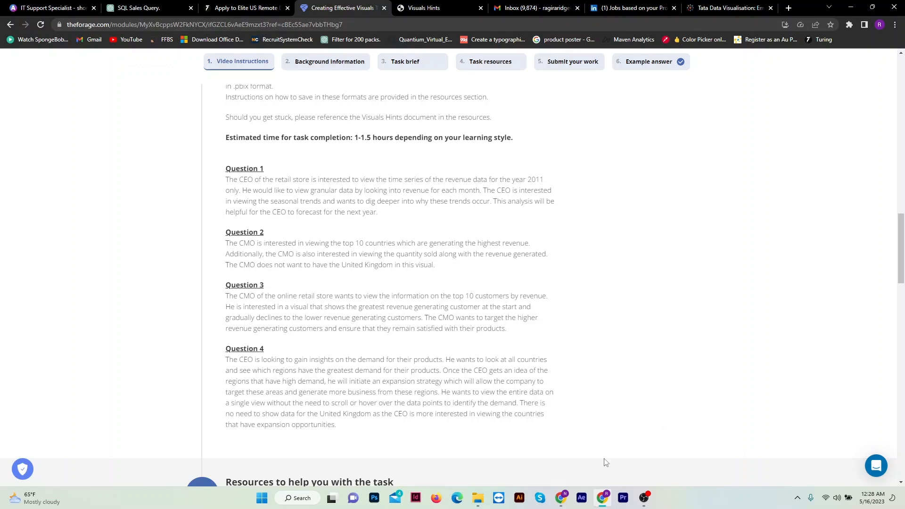
click(561, 502)
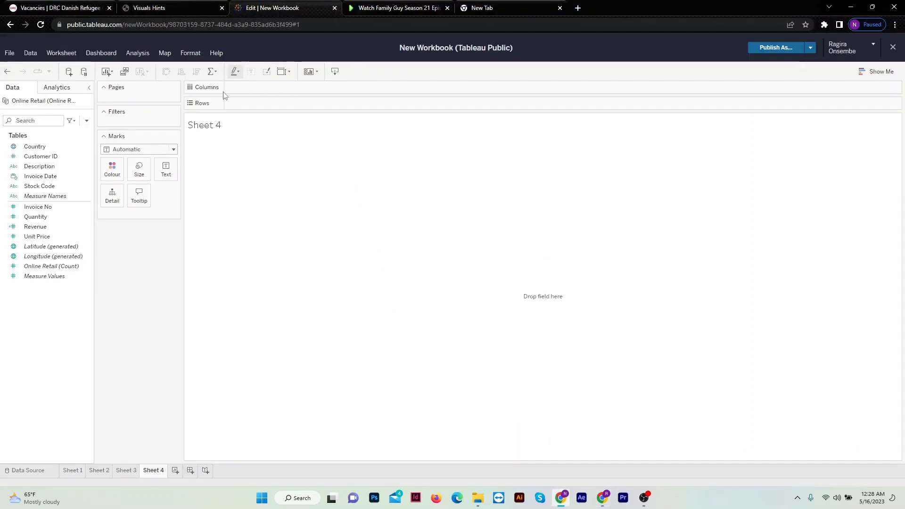
click(878, 72)
click(878, 71)
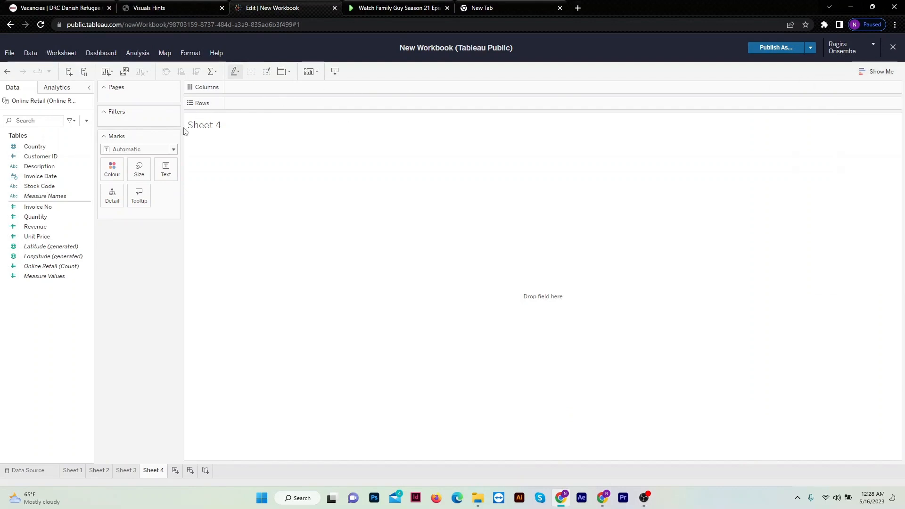
Set the Sheet 4 mark type to Map, with Revenue on rows and Country on columns.
click(174, 150)
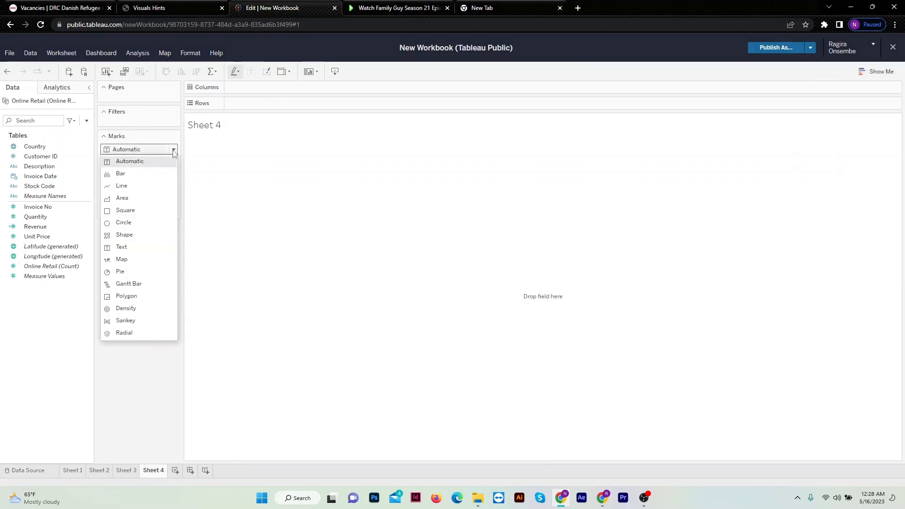
click(123, 260)
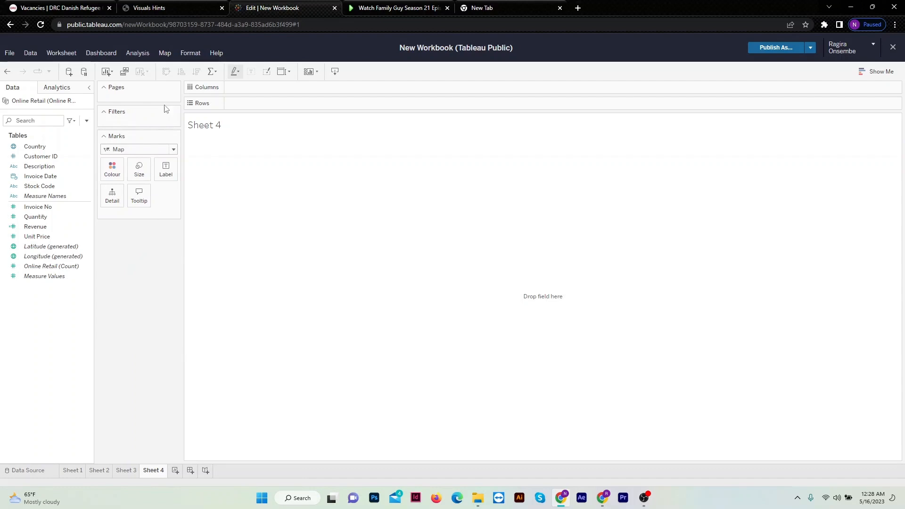
drag(34, 226, 262, 104)
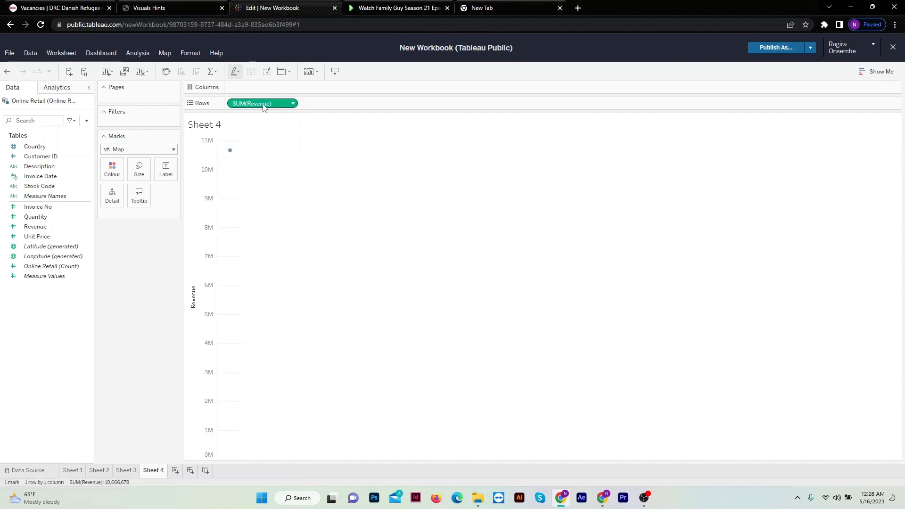
mouse_move(263, 106)
mouse_down()
mouse_move(262, 89)
mouse_move(262, 101)
mouse_up()
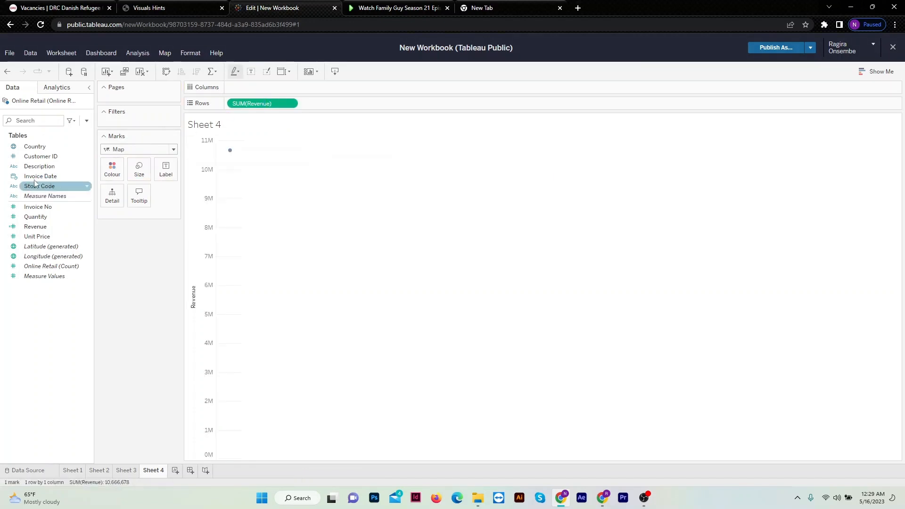
drag(49, 147, 259, 86)
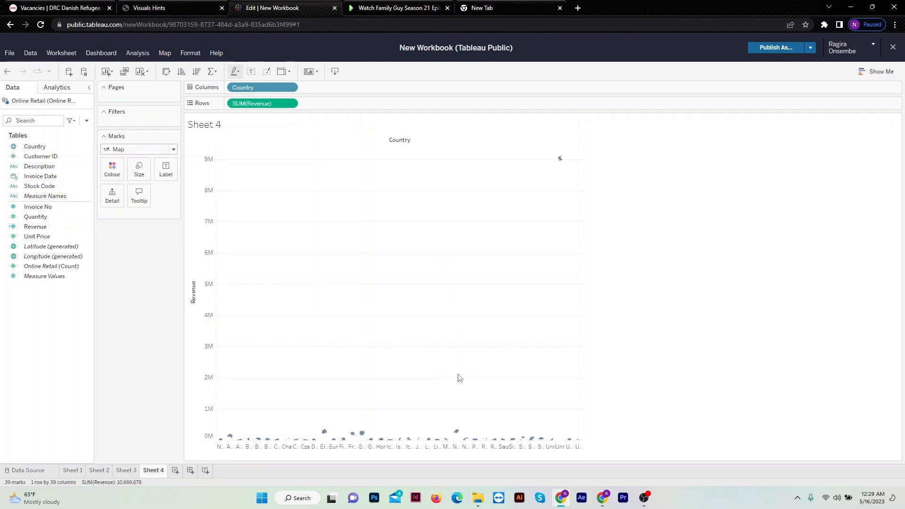
Switch the marks to Bar, and convert the Country and Revenue view into a filled map.
click(173, 150)
click(138, 175)
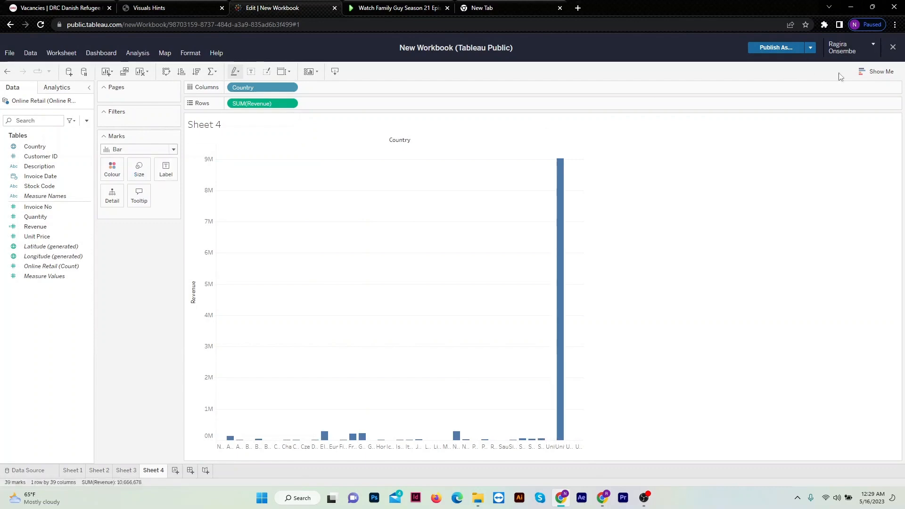
click(876, 71)
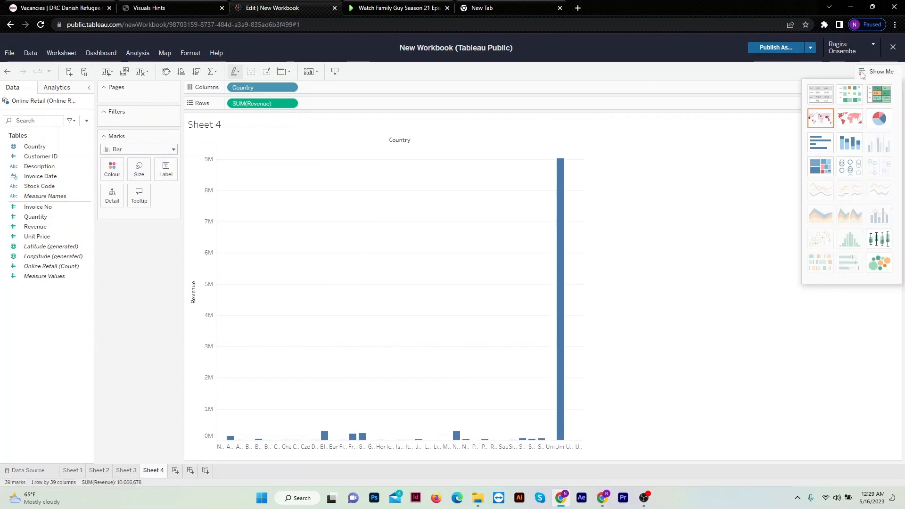
click(846, 121)
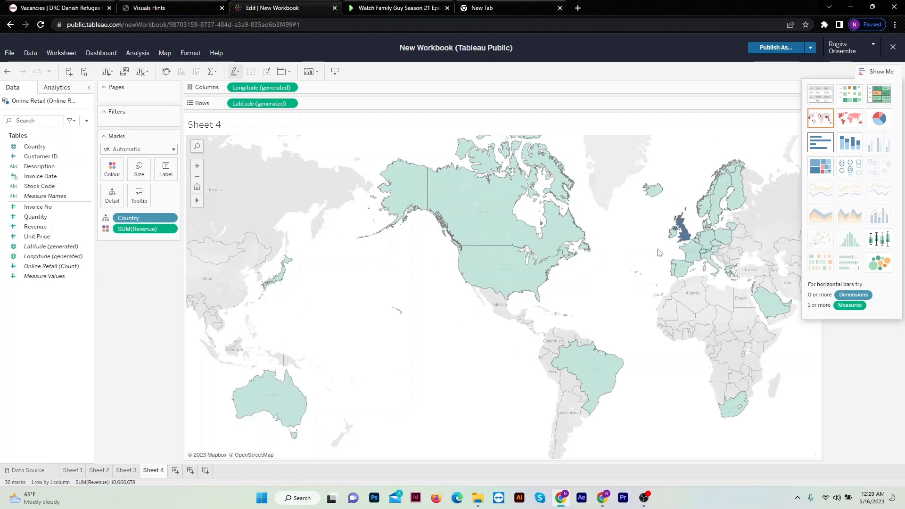
Exclude the United Kingdom from the filled map and close the chart type suggestions.
mouse_move(686, 234)
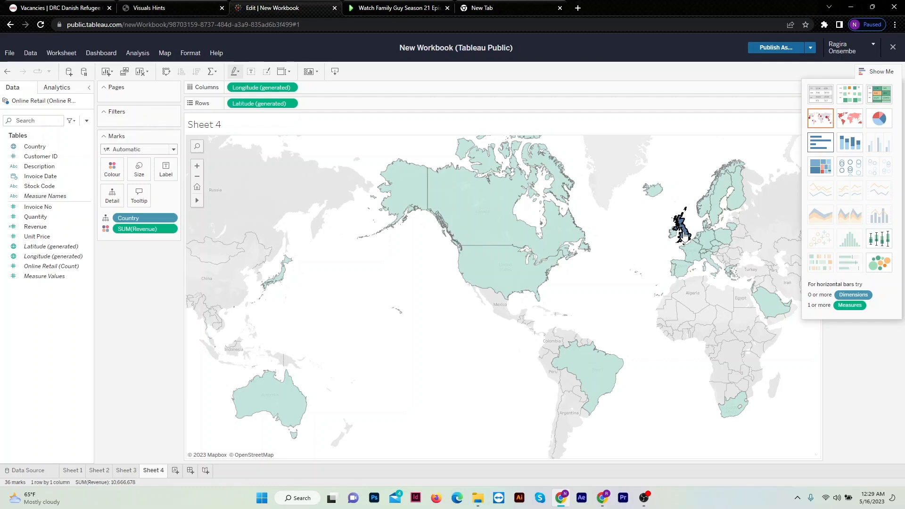
right_click(685, 234)
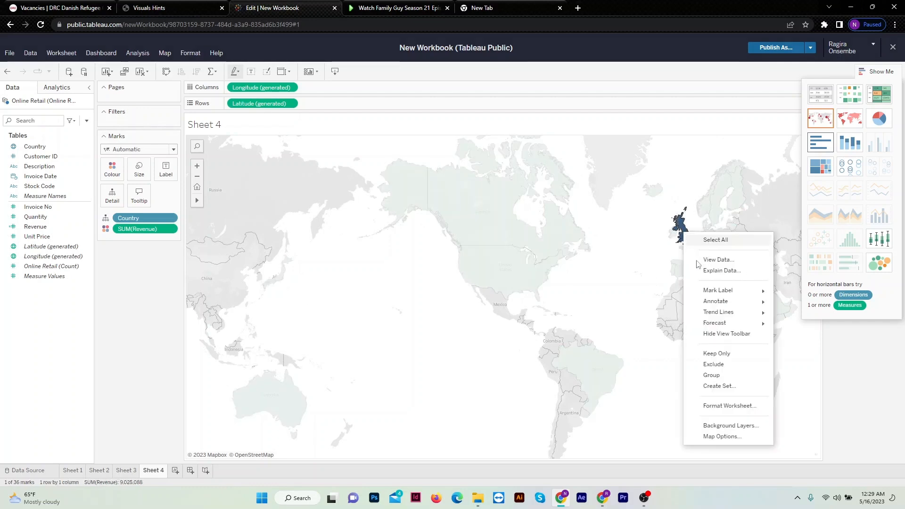
click(715, 366)
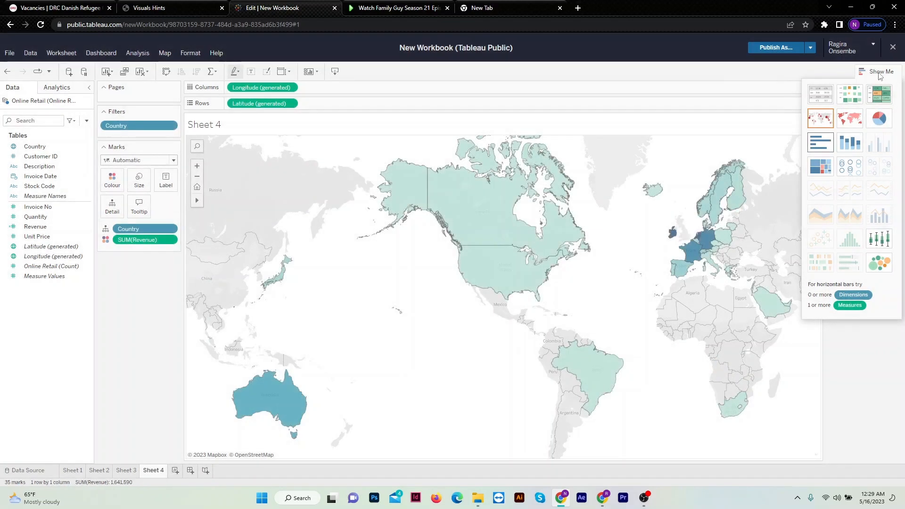
click(880, 74)
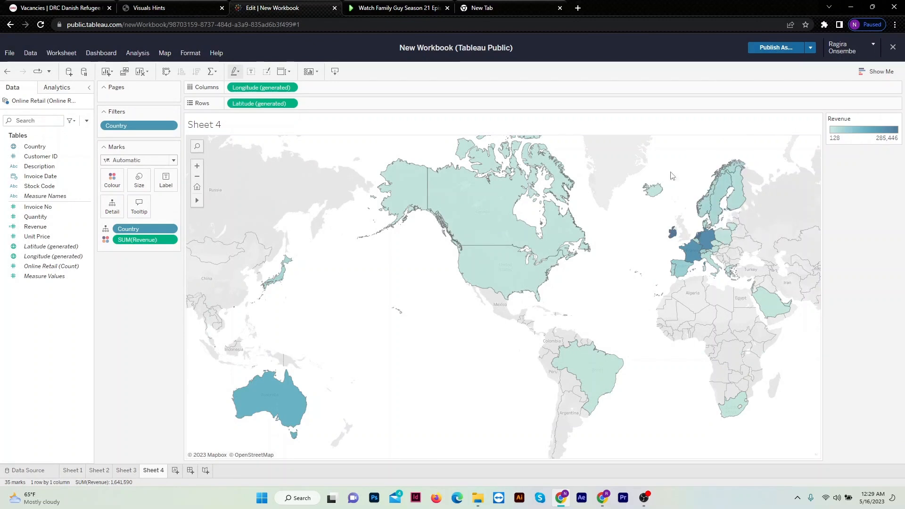
Examine the revenue tooltips of individual countries across Europe, the Americas, Africa and the Middle East on the map.
mouse_move(463, 226)
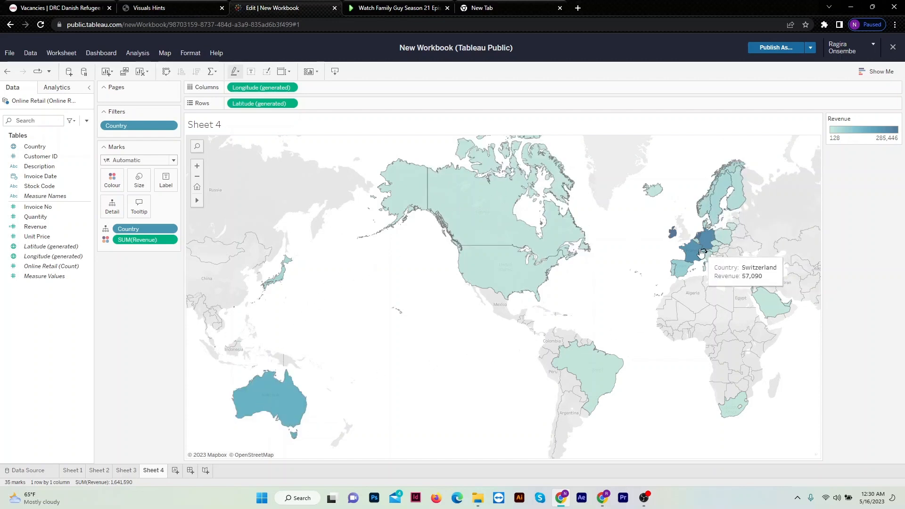
mouse_move(692, 246)
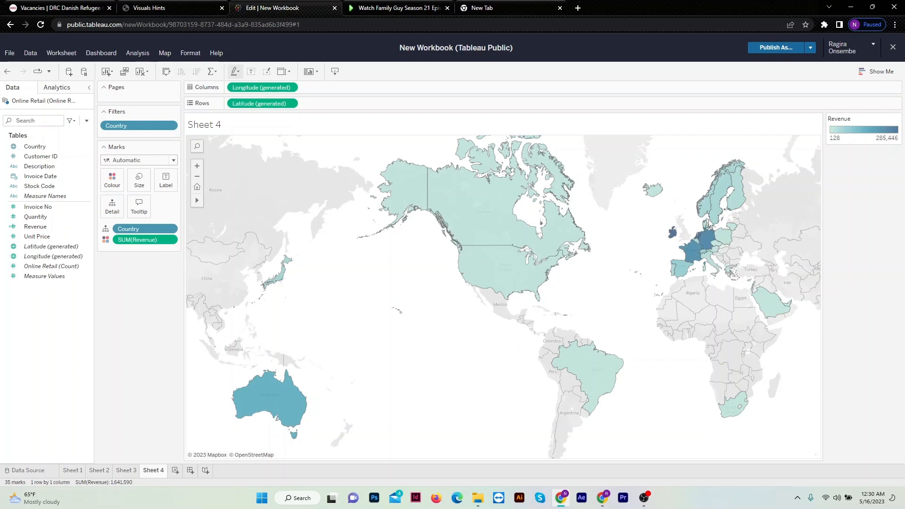
mouse_move(673, 234)
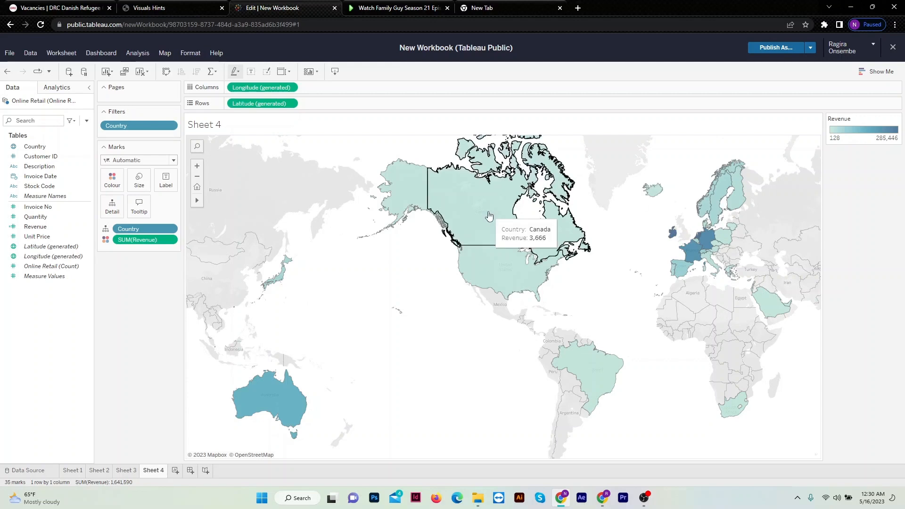
mouse_move(726, 412)
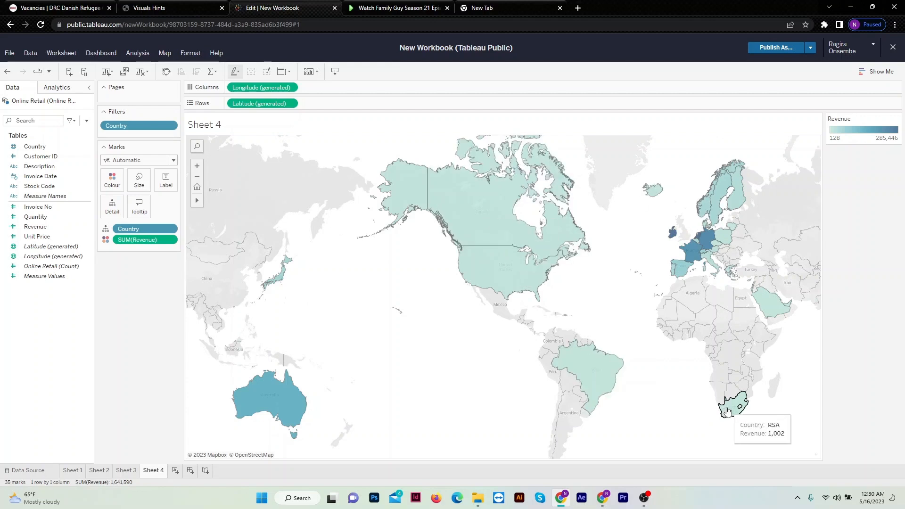
mouse_move(775, 317)
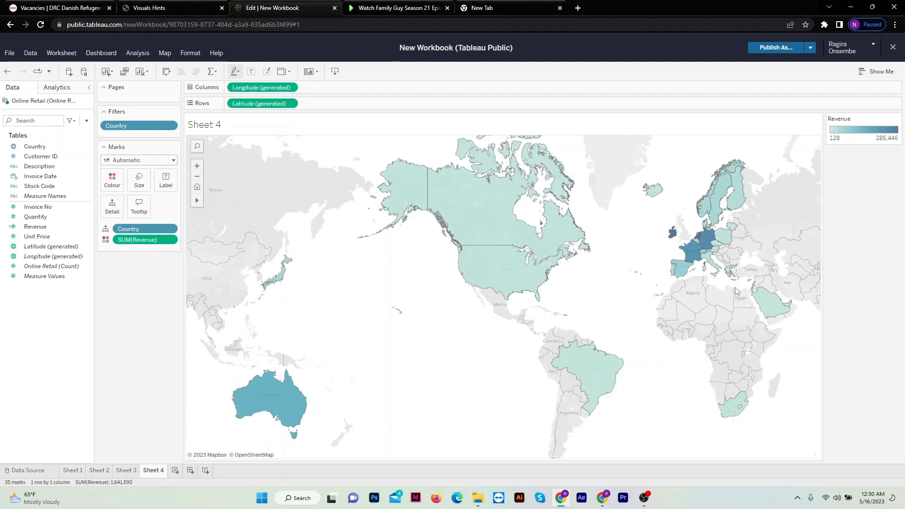
mouse_move(730, 276)
mouse_move(598, 378)
Title the map "Revenue by Country" in bold, centred text.
double_click(222, 132)
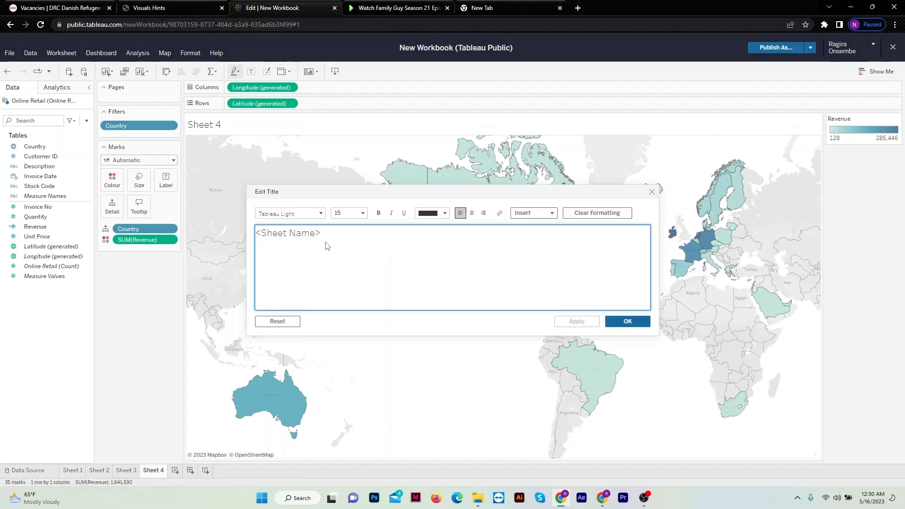
click(327, 233)
key(ctrl+a)
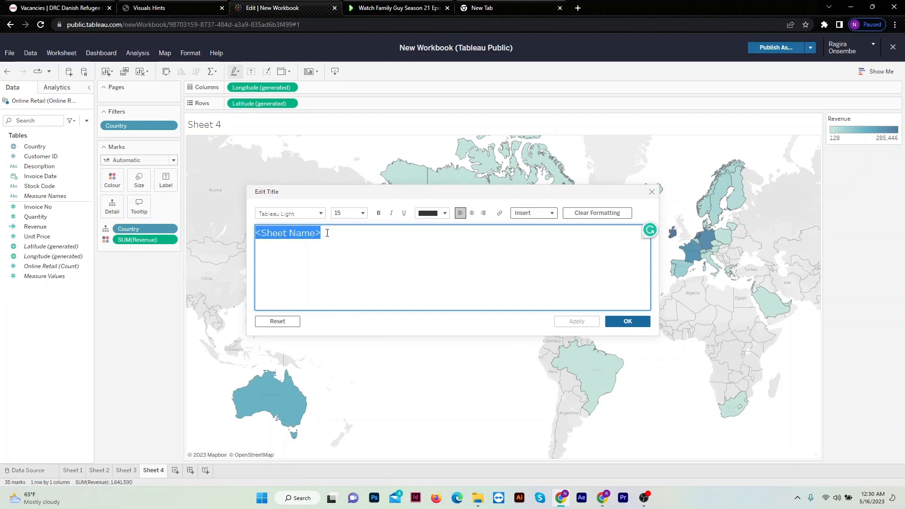
text(Revenue)
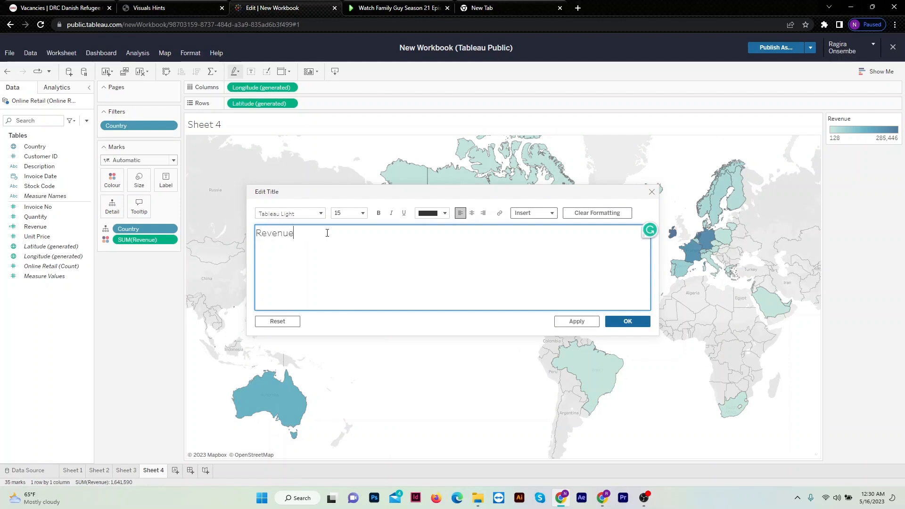
text( by Country)
key(ctrl+a)
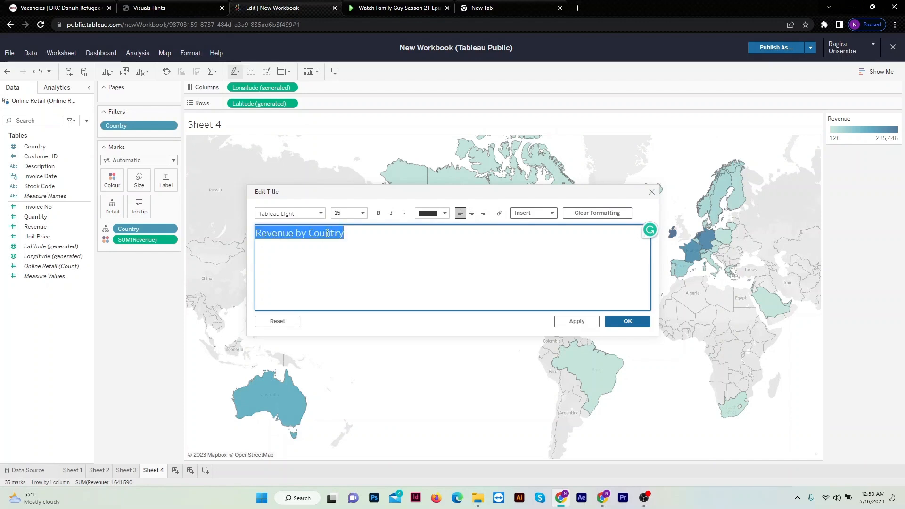
key(ctrl+b)
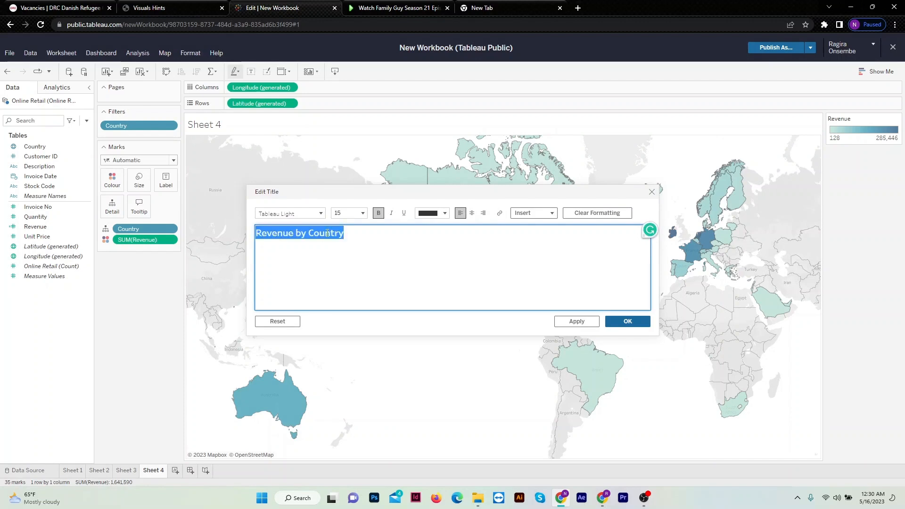
click(475, 217)
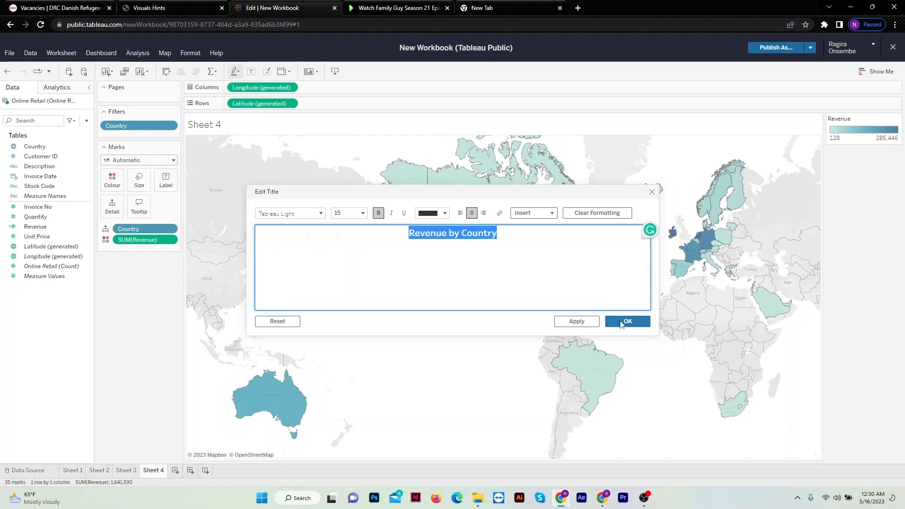
click(620, 321)
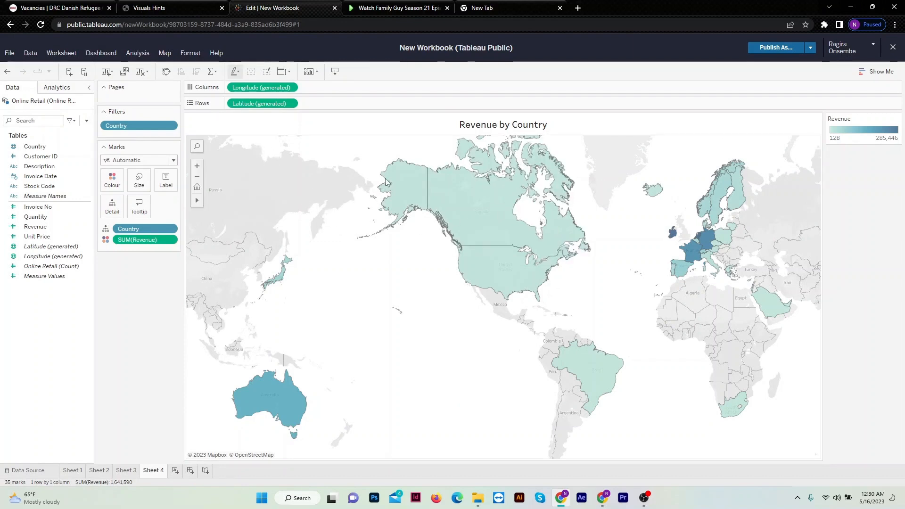
Review the four finished visuals on Sheets 1 to 4, including the EIRE bar and country tooltips on the revenue map.
click(73, 471)
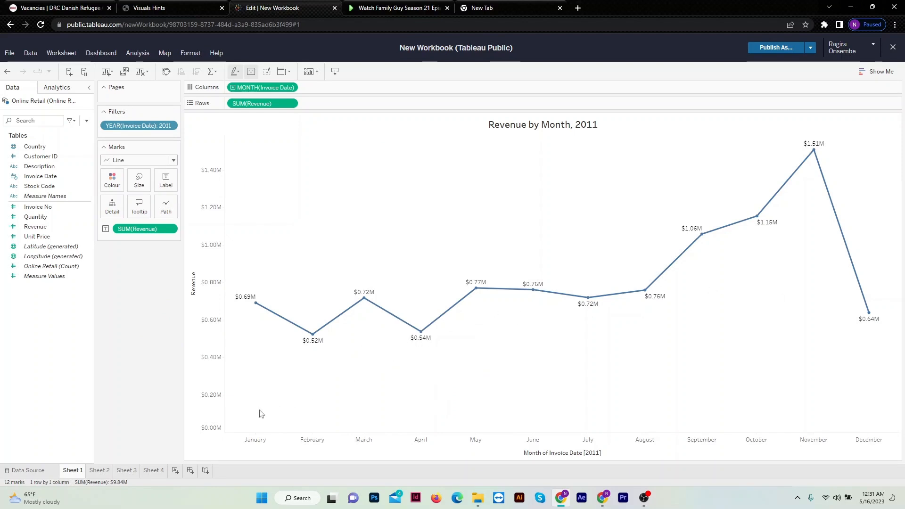
click(101, 472)
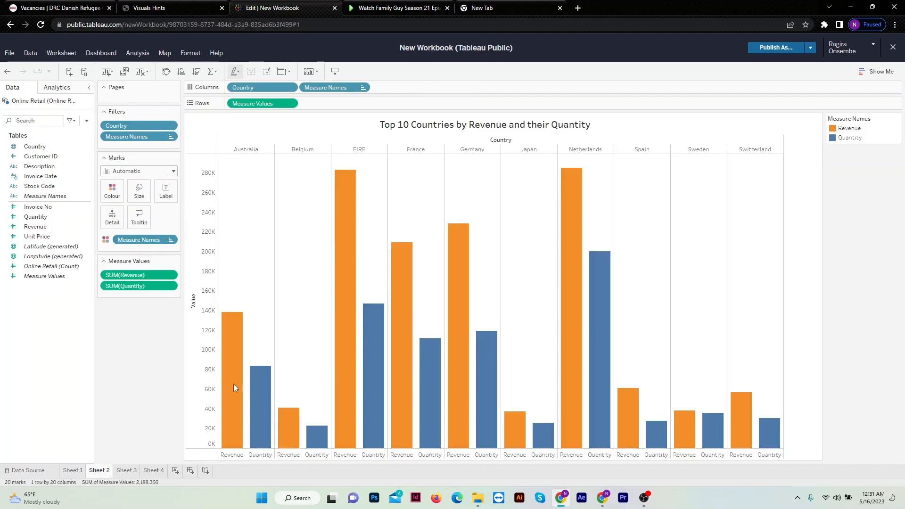
mouse_move(358, 224)
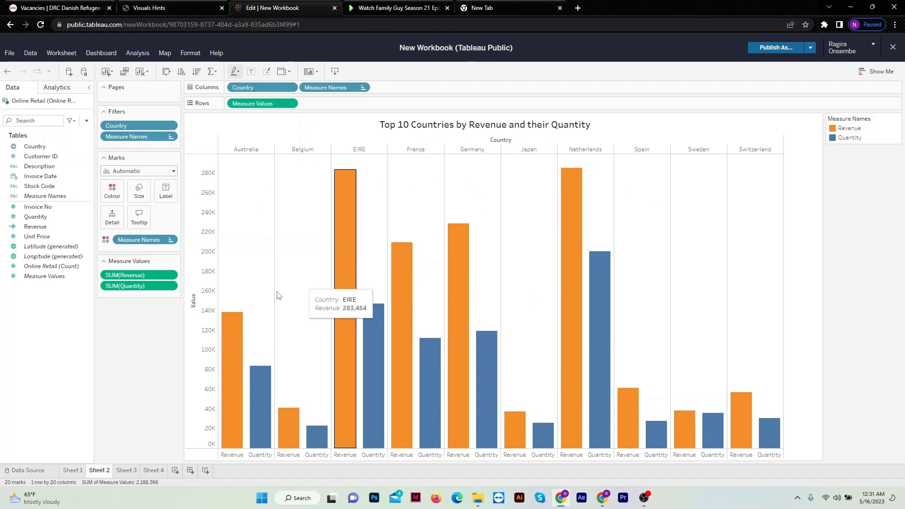
click(126, 471)
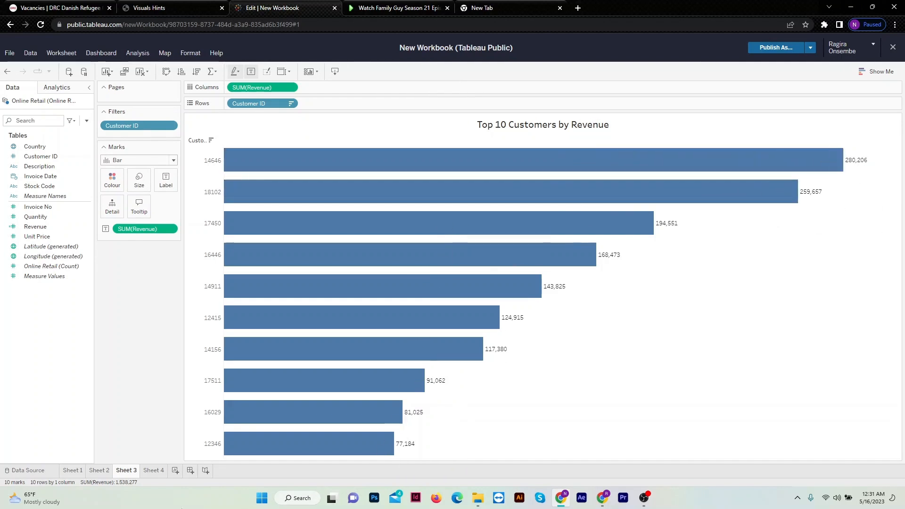
click(153, 470)
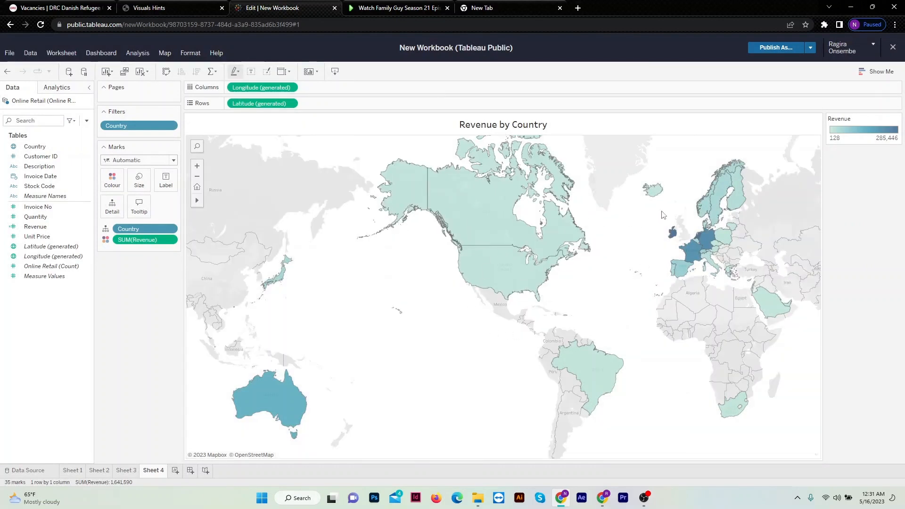
mouse_move(734, 185)
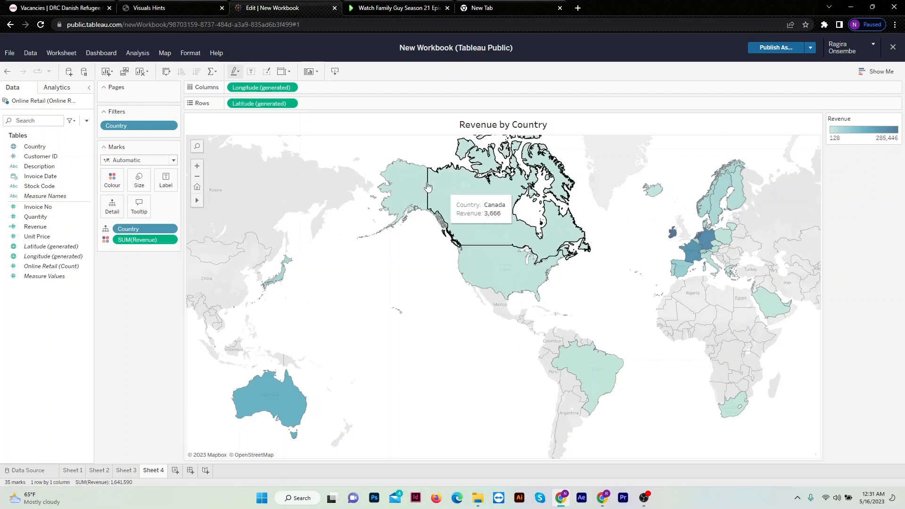
mouse_move(284, 377)
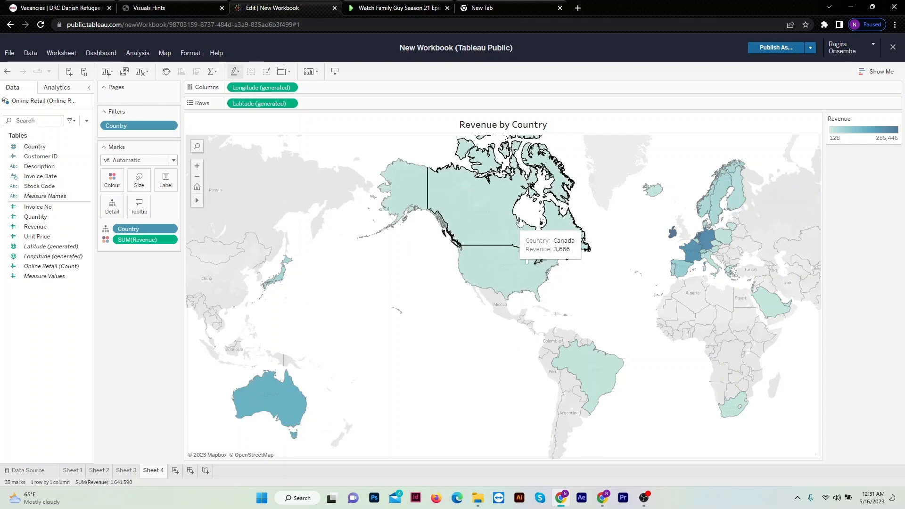
mouse_move(512, 227)
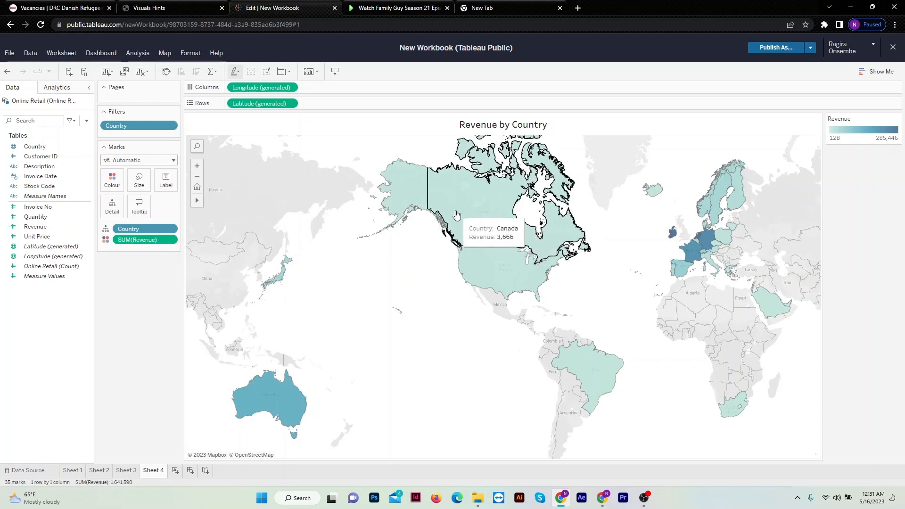
mouse_move(425, 194)
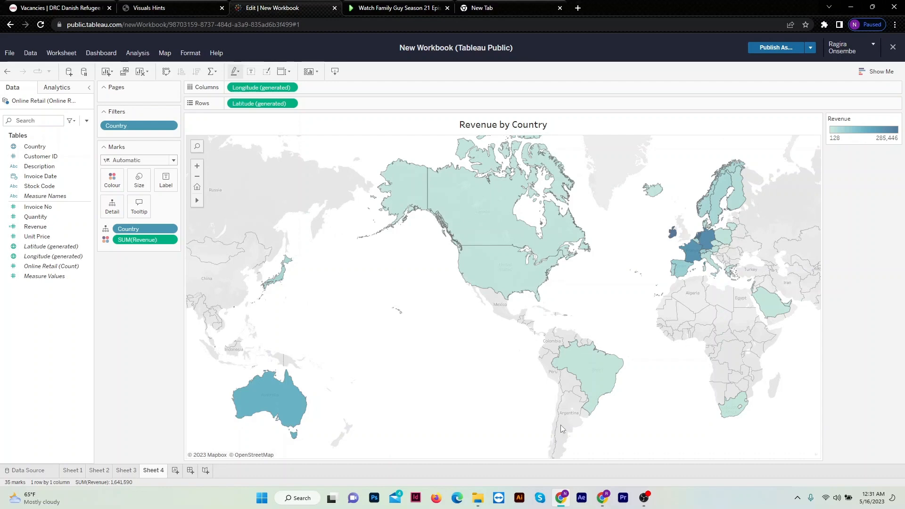
Switch to the Forage task page and check the four questions and the task resources.
click(559, 499)
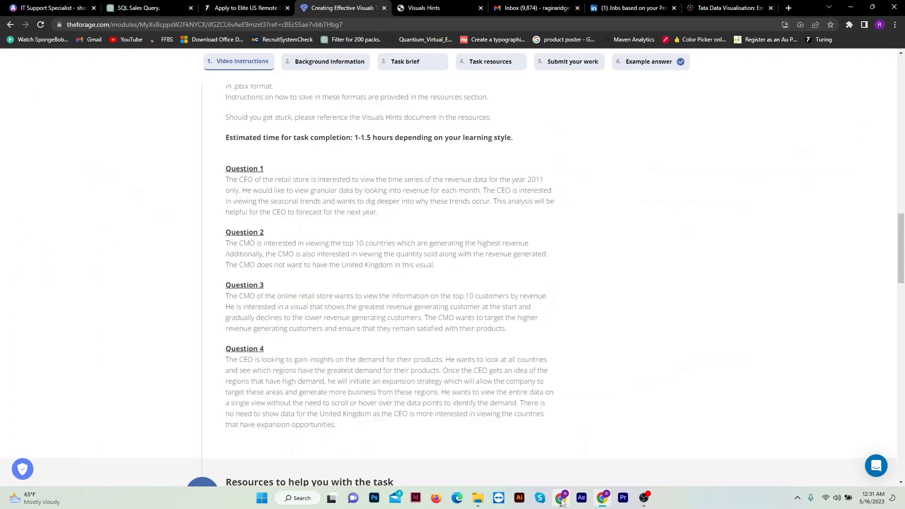
scroll(356, 313, down, 2)
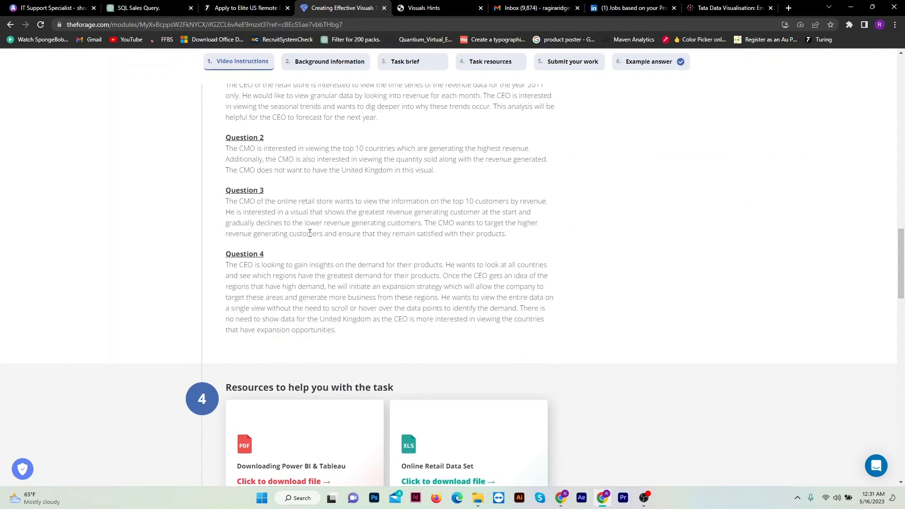
scroll(310, 234, down, 3)
scroll(310, 236, down, 1)
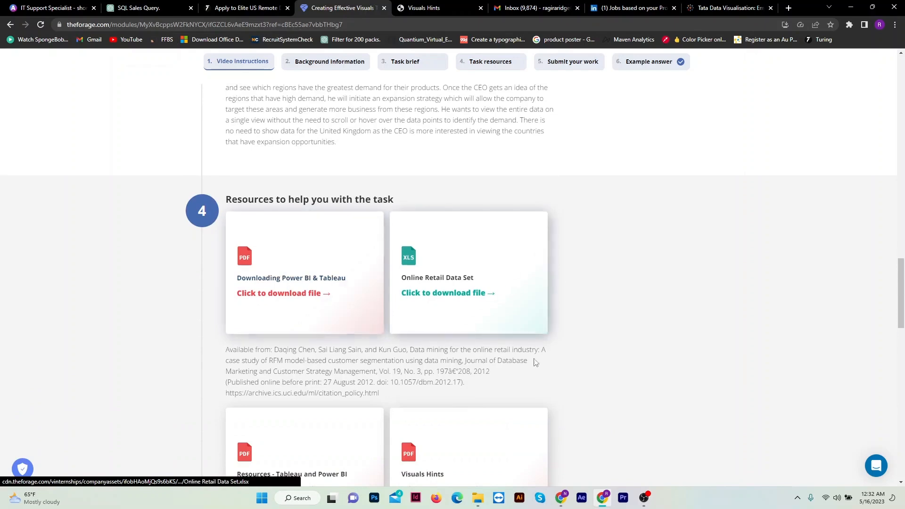
Return to the Tableau Public workbook and publish it under the name "Tata Data Visualization".
click(559, 499)
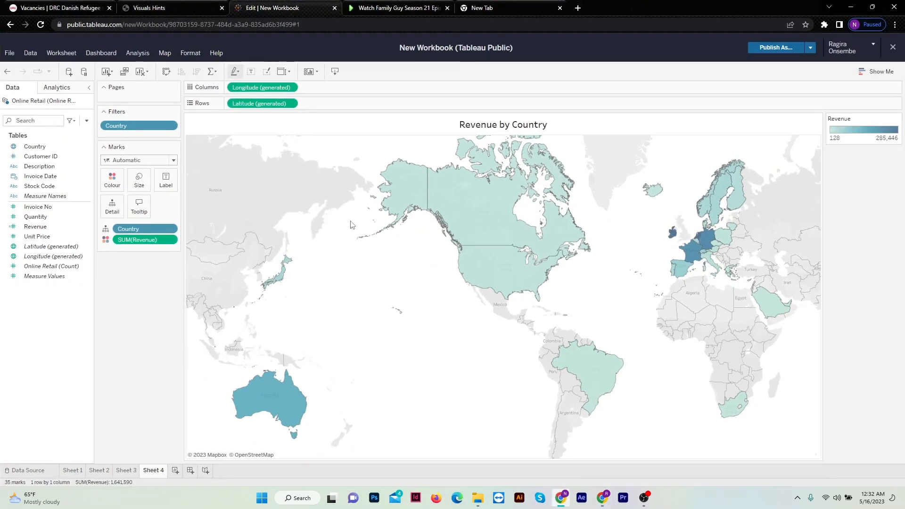
click(776, 48)
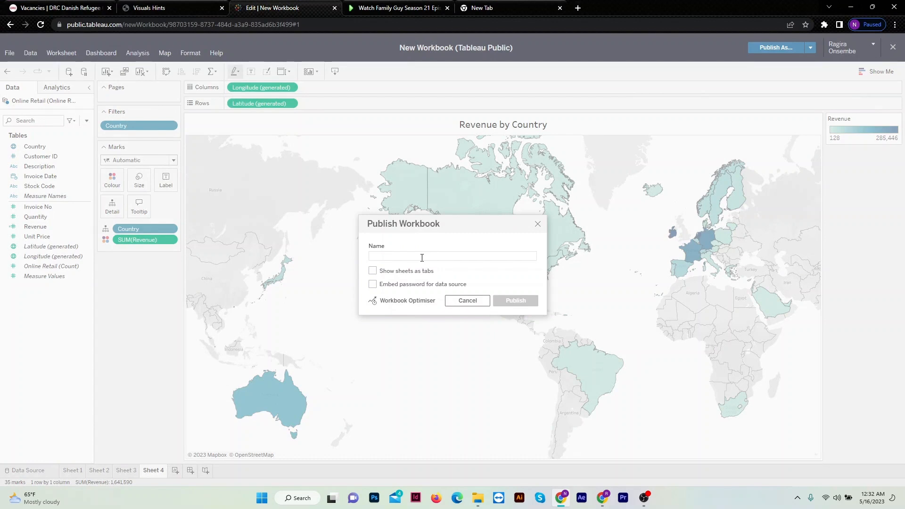
text(Tata Data Visualization)
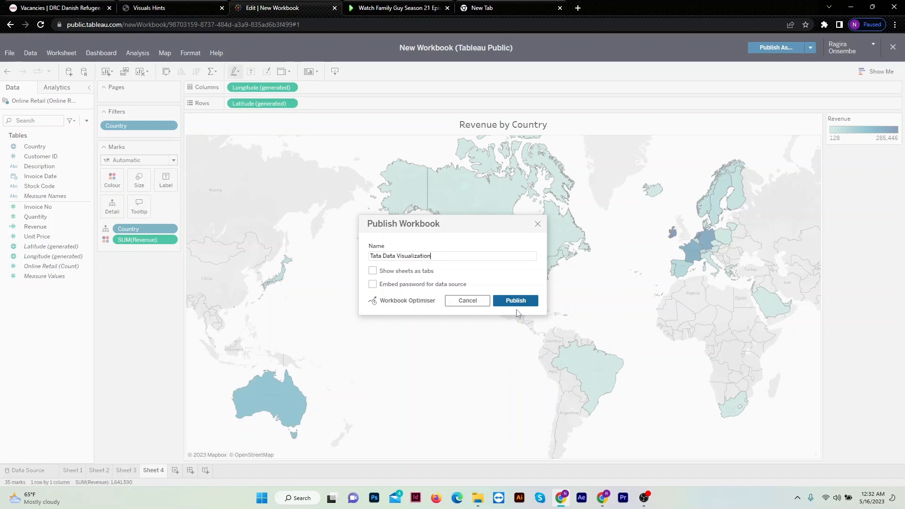
click(515, 300)
click(509, 302)
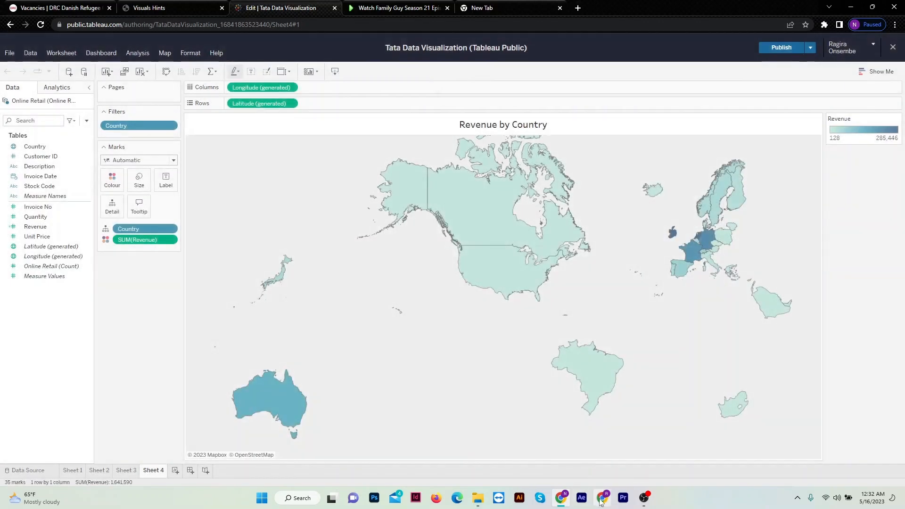
Switch to the Forage task page and examine the resources, work submission section and example answer downloads.
click(602, 498)
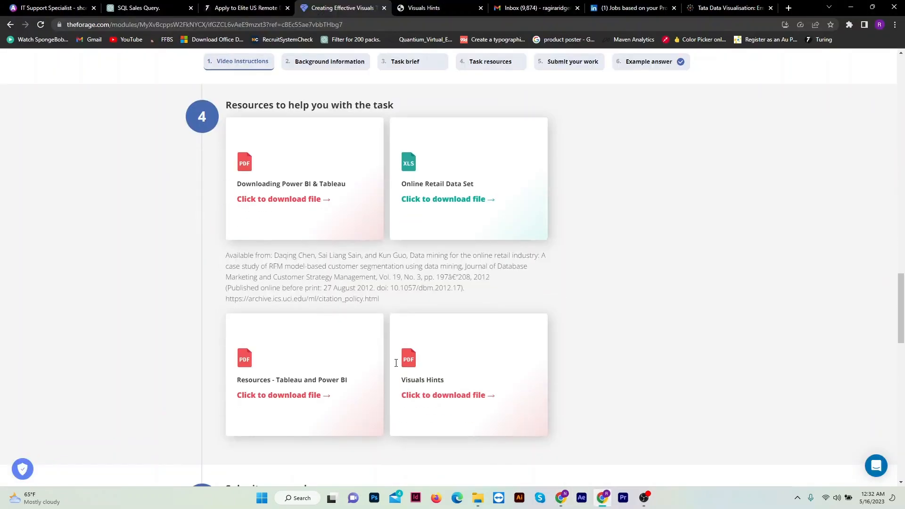
scroll(394, 364, down, 4)
scroll(390, 367, up, 6)
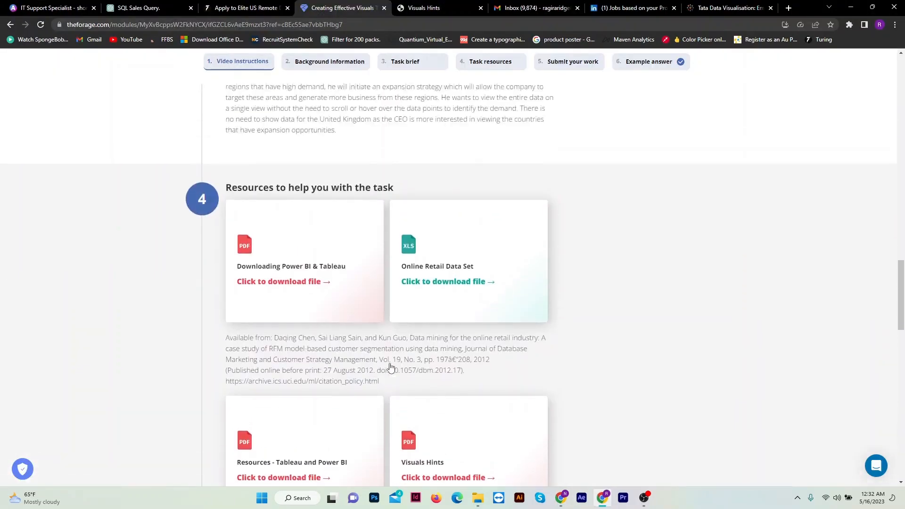
scroll(391, 367, up, 5)
scroll(391, 368, down, 6)
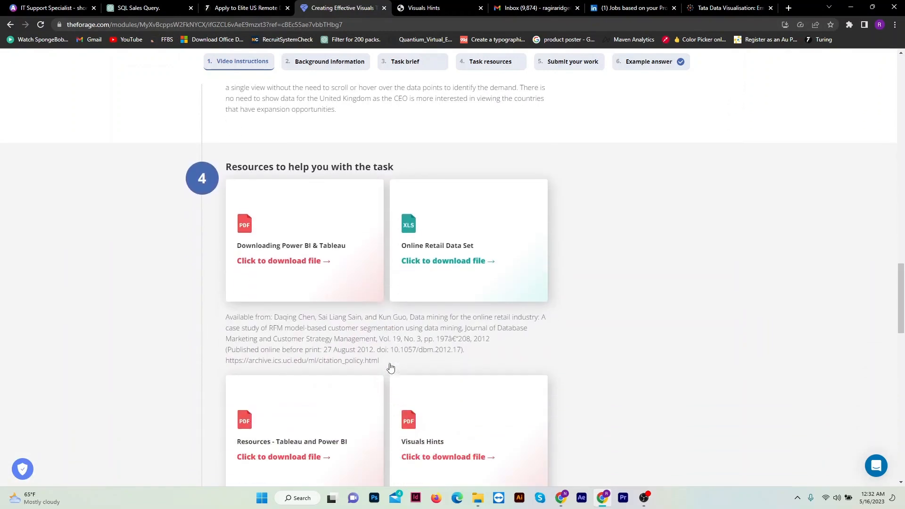
scroll(426, 287, down, 3)
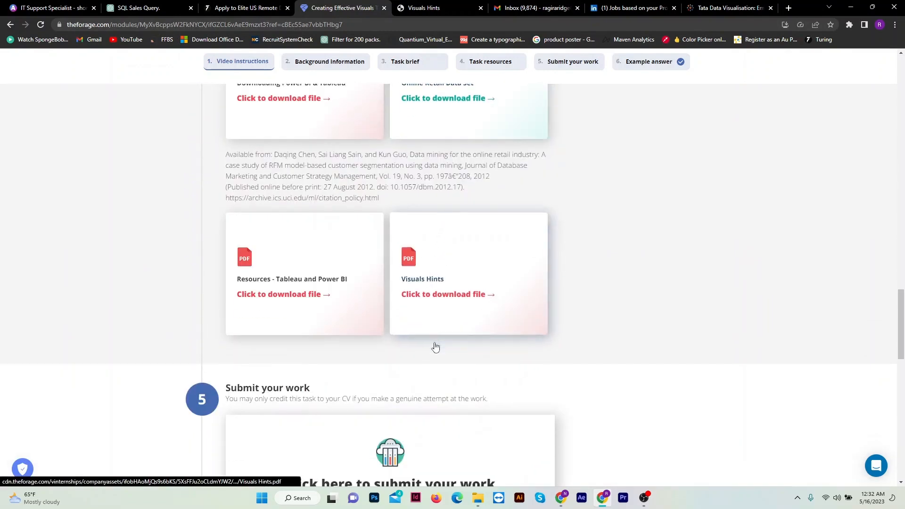
scroll(436, 347, down, 7)
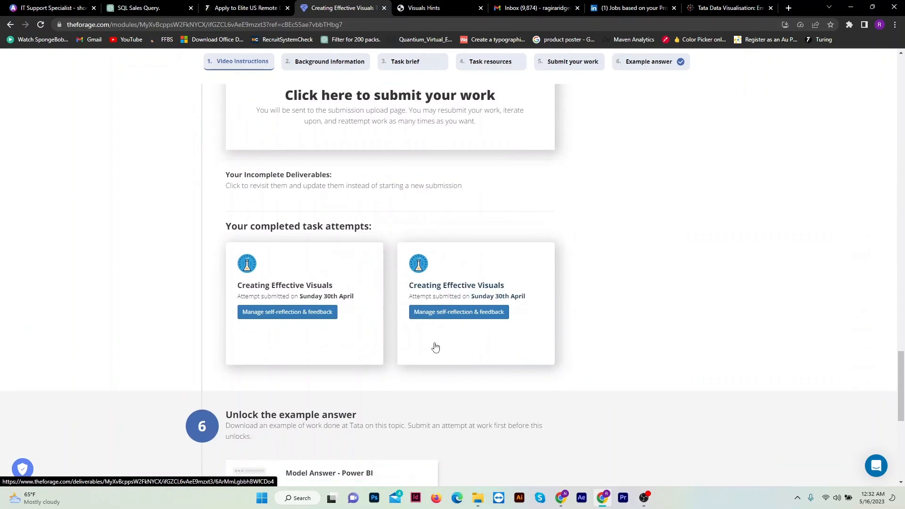
scroll(435, 347, down, 4)
scroll(444, 338, down, 3)
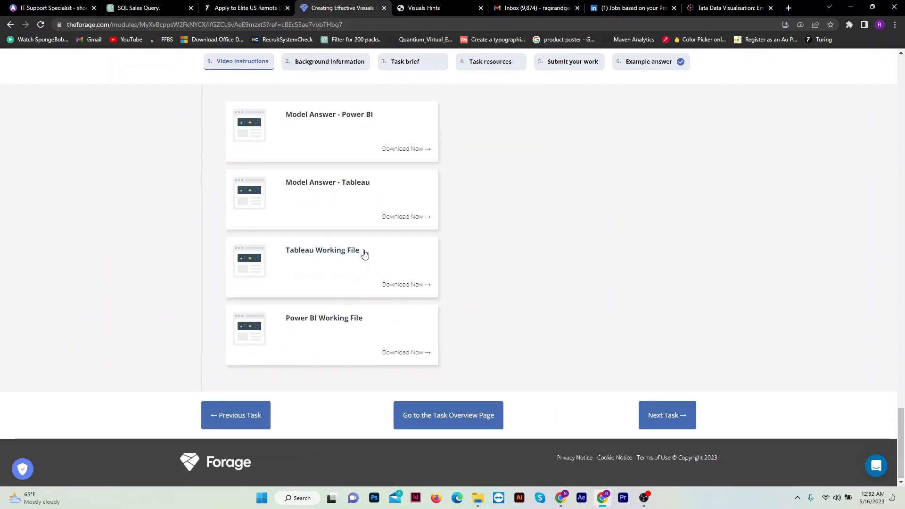
scroll(485, 308, up, 2)
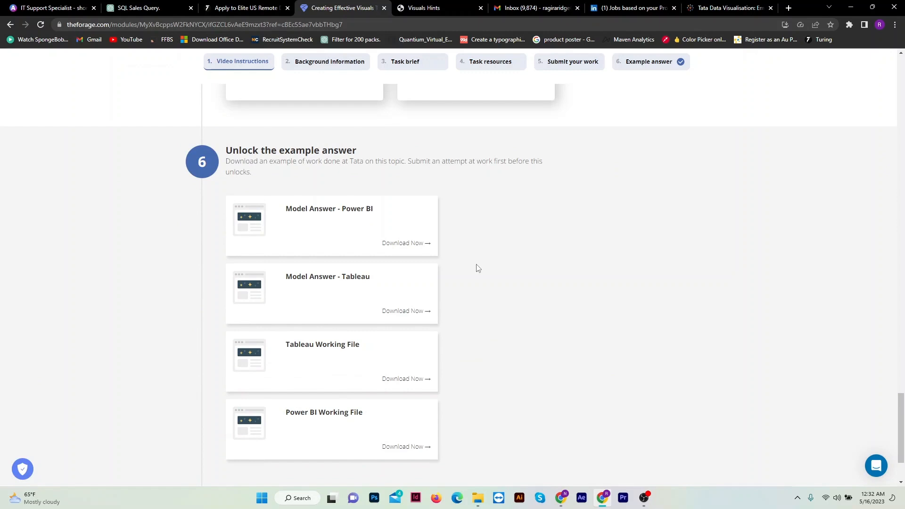
scroll(423, 177, down, 2)
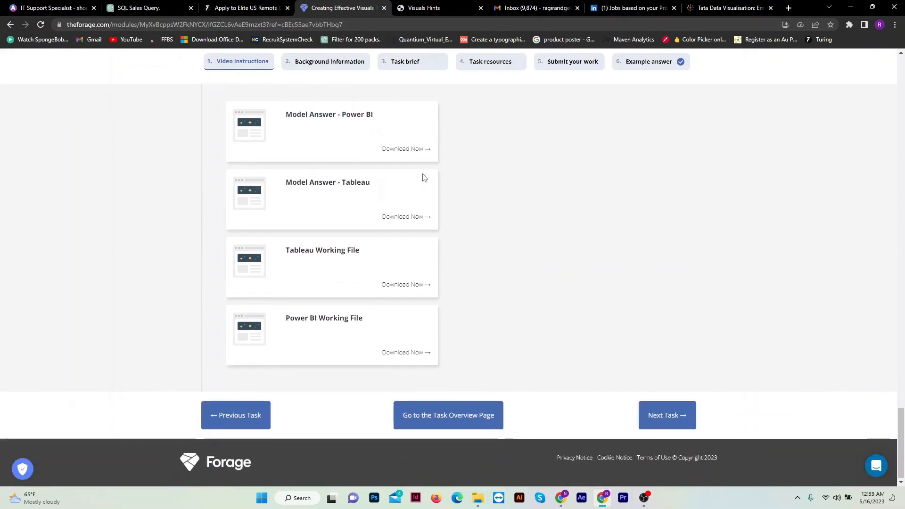